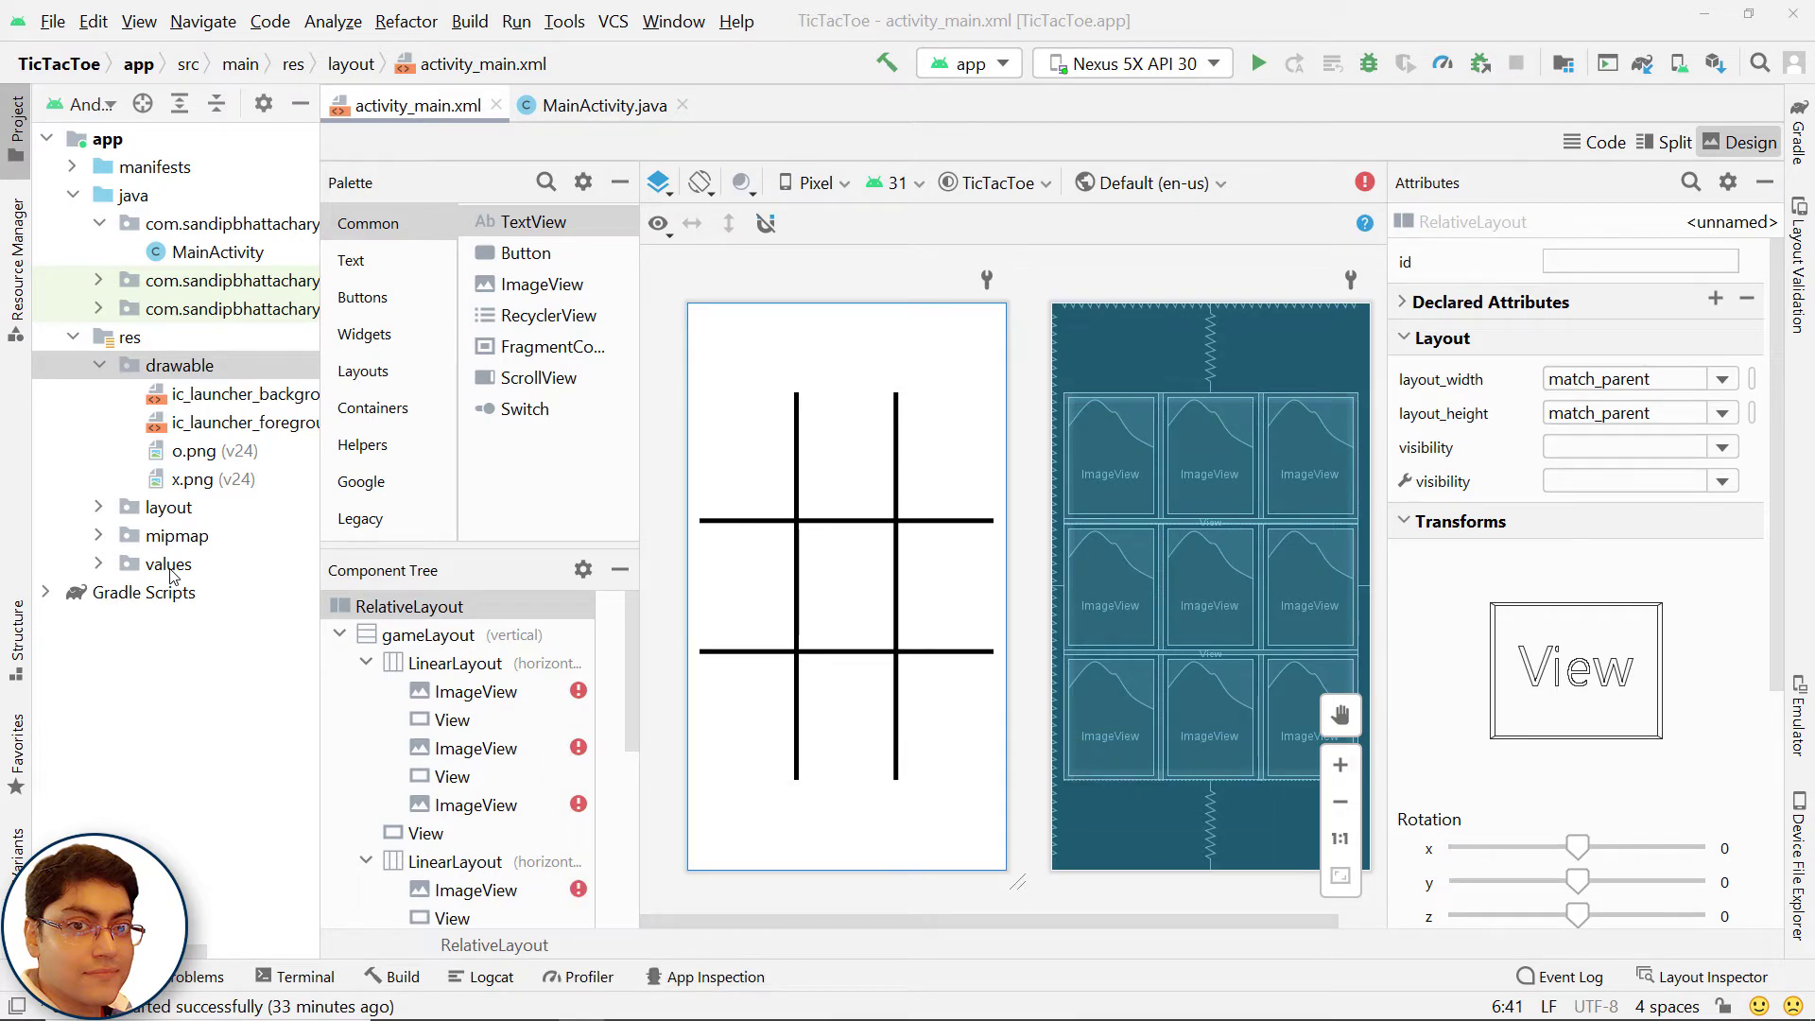
Open themes.xml from res/values and begin a new style tag below the existing theme
{"action": "double_click", "coordinate": [168, 564]}
{"action": "double_click", "coordinate": [239, 651]}
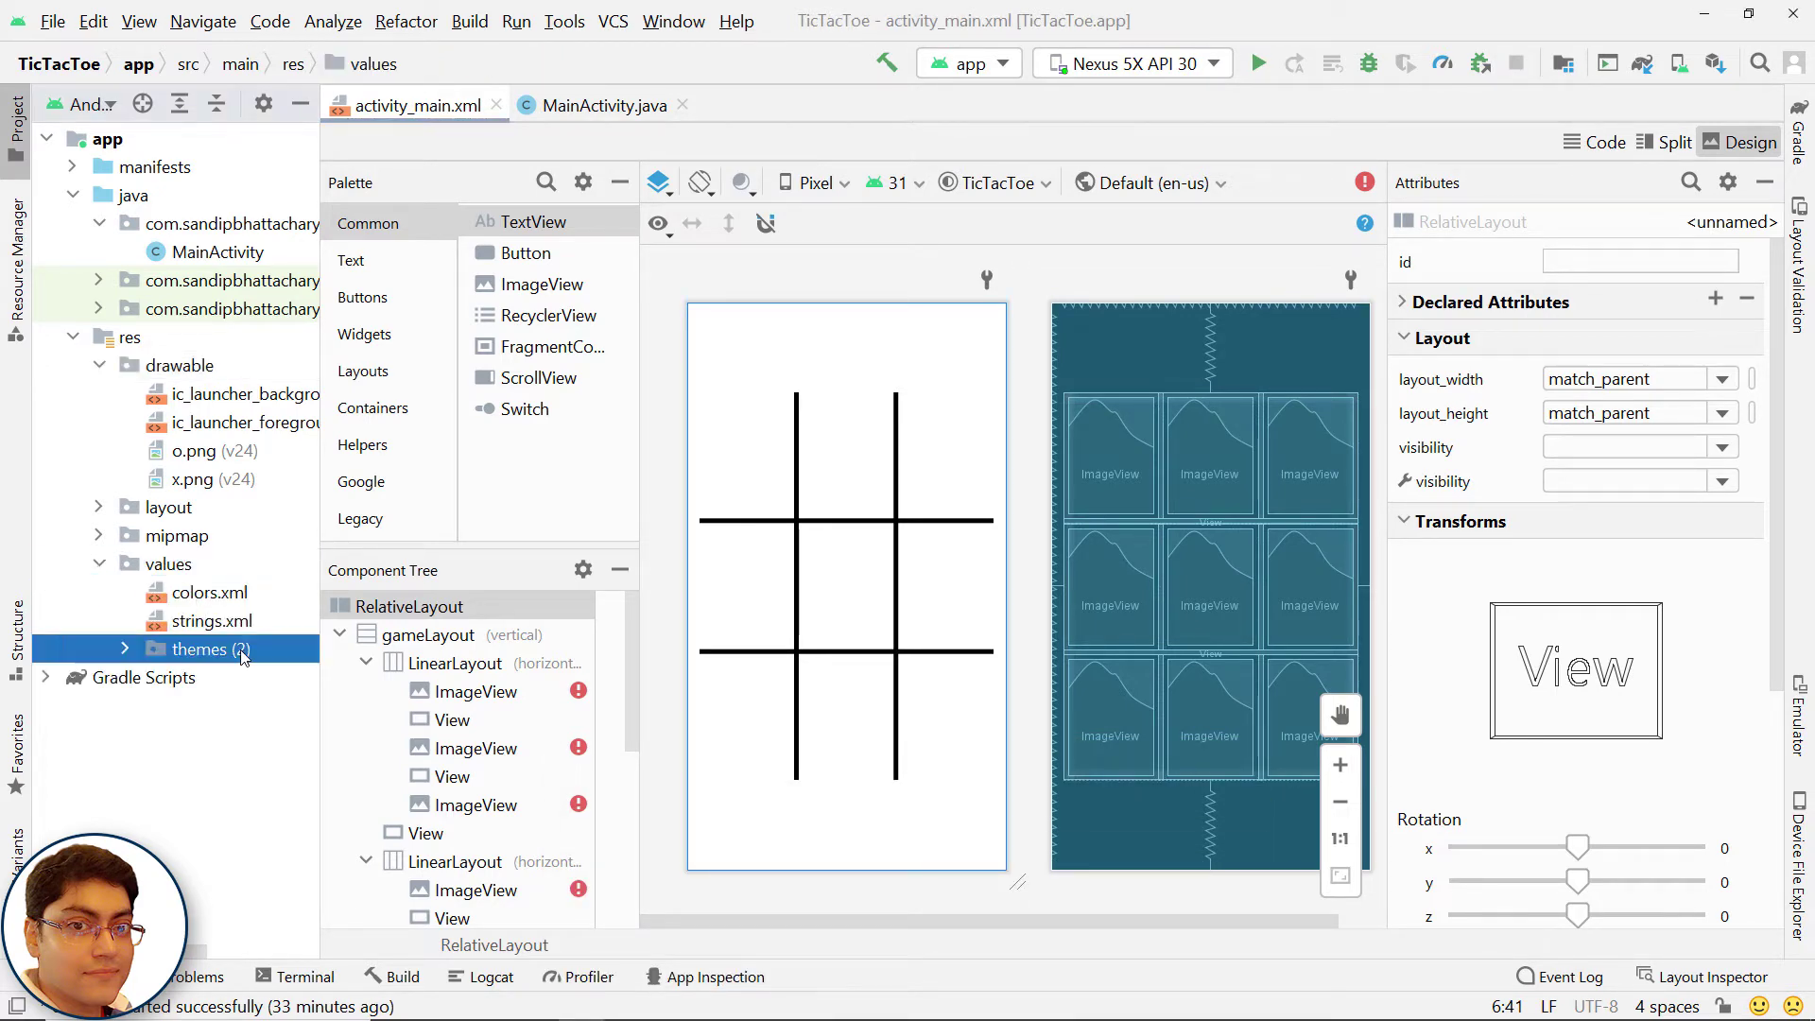
{"action": "left_click", "coordinate": [661, 653]}
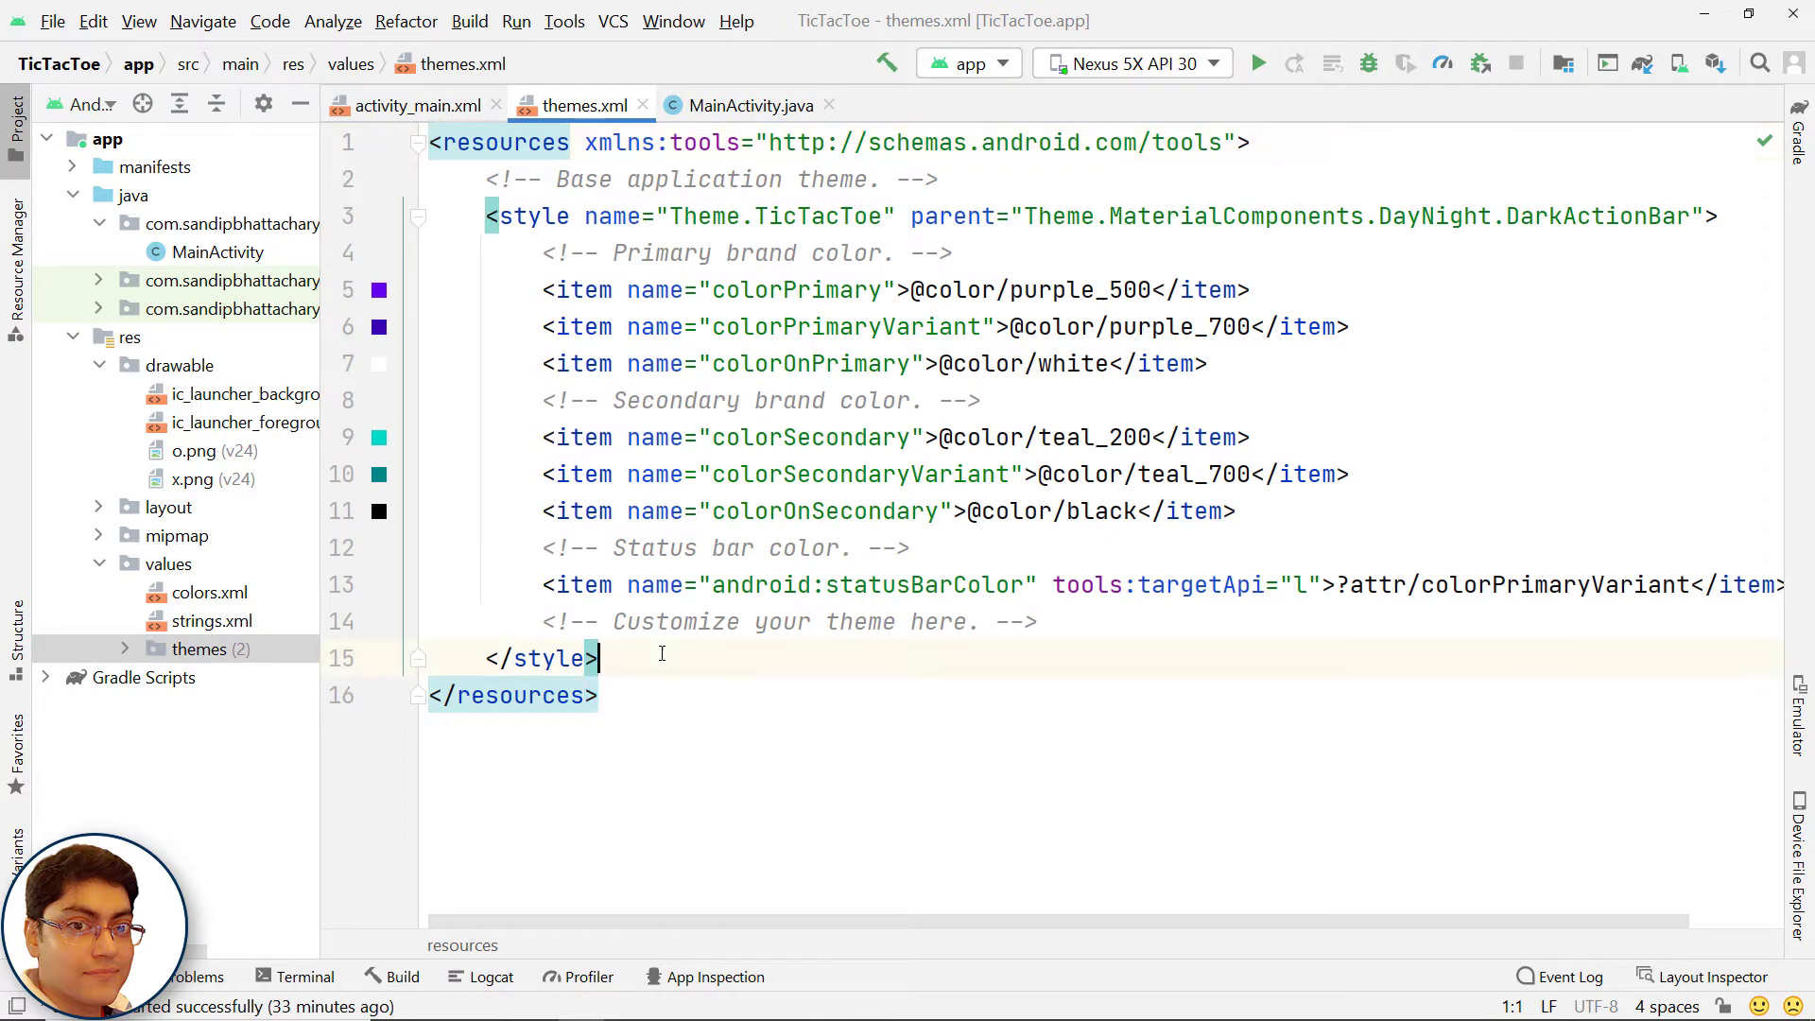
{"action": "key", "text": "Return"}
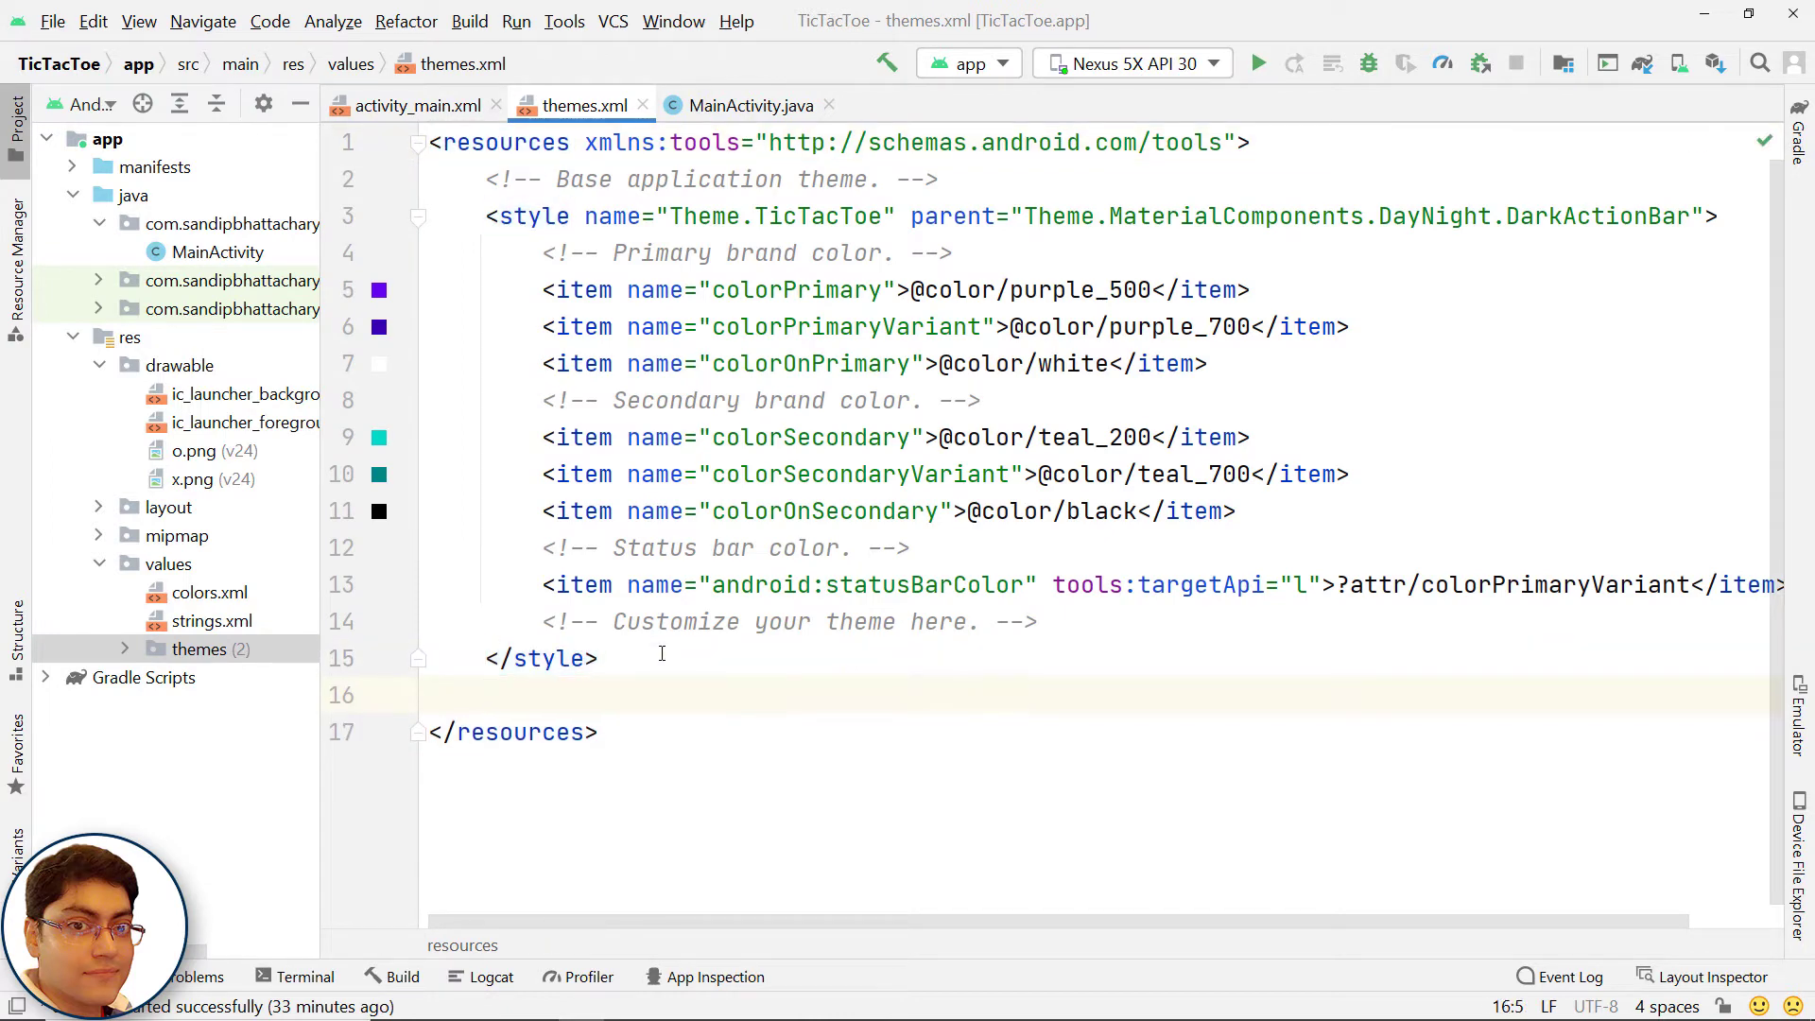
{"action": "type", "text": "sty"}
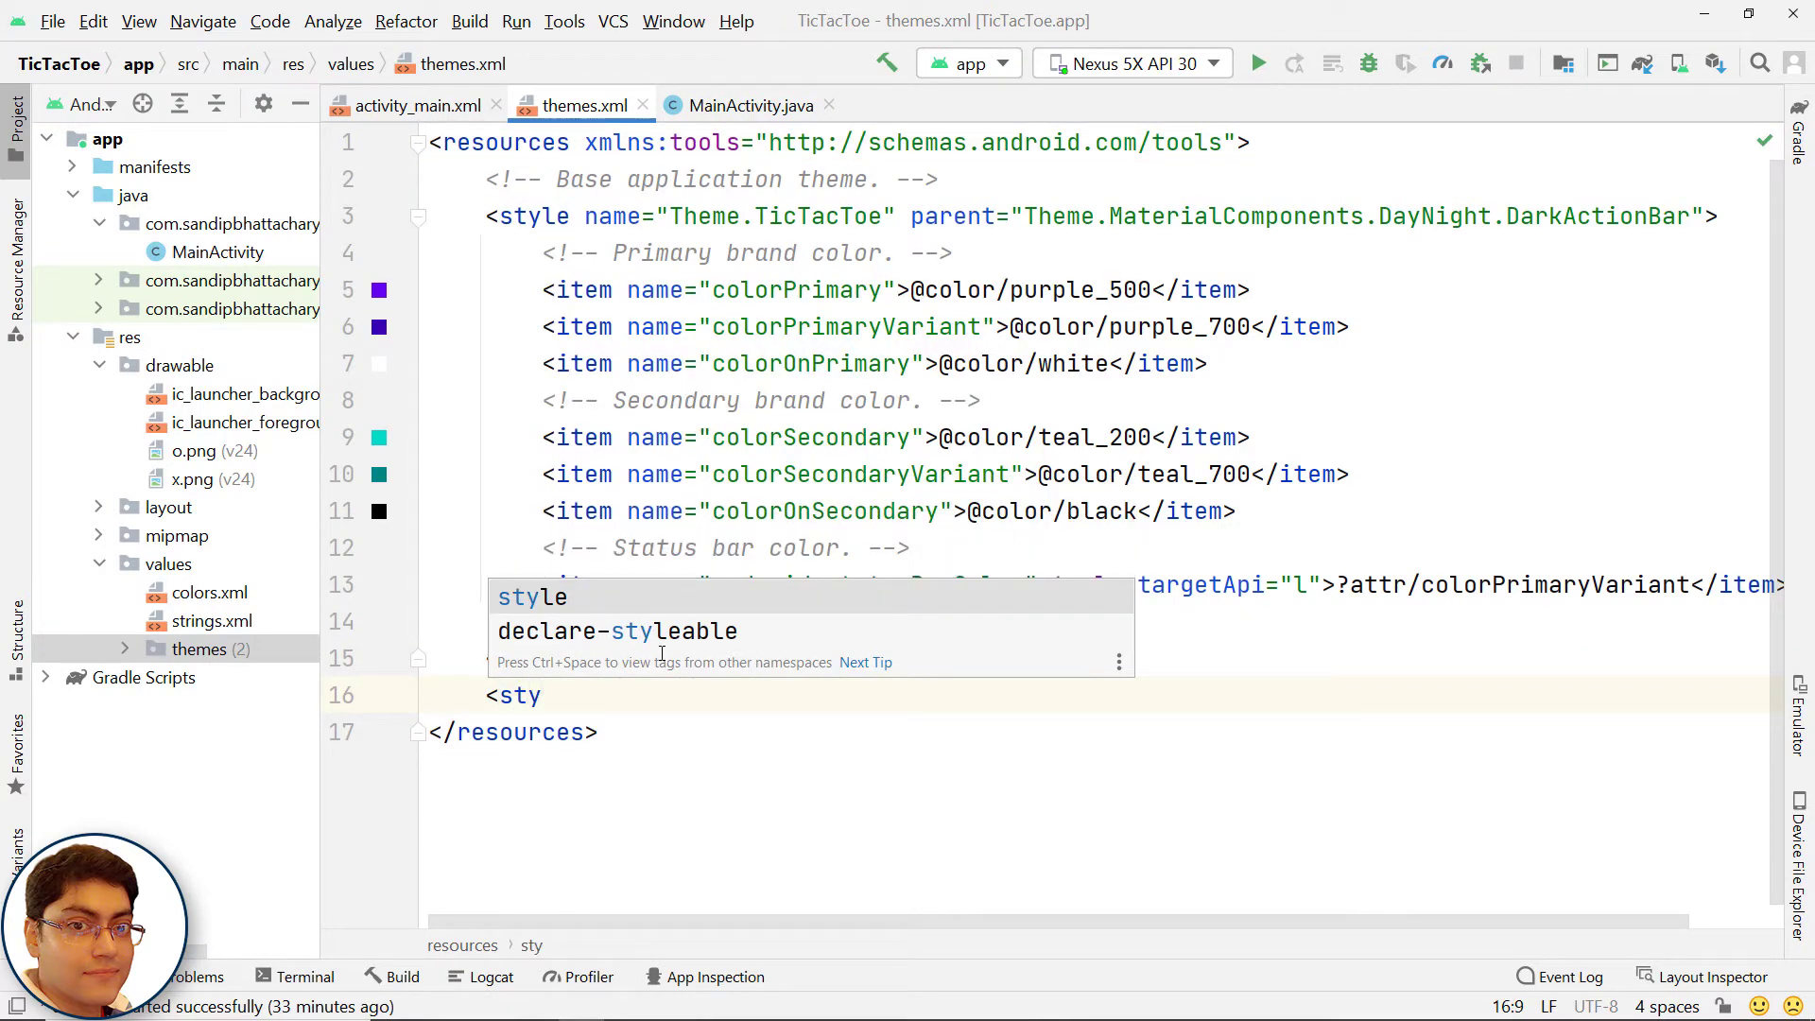
{"action": "key", "text": "Return"}
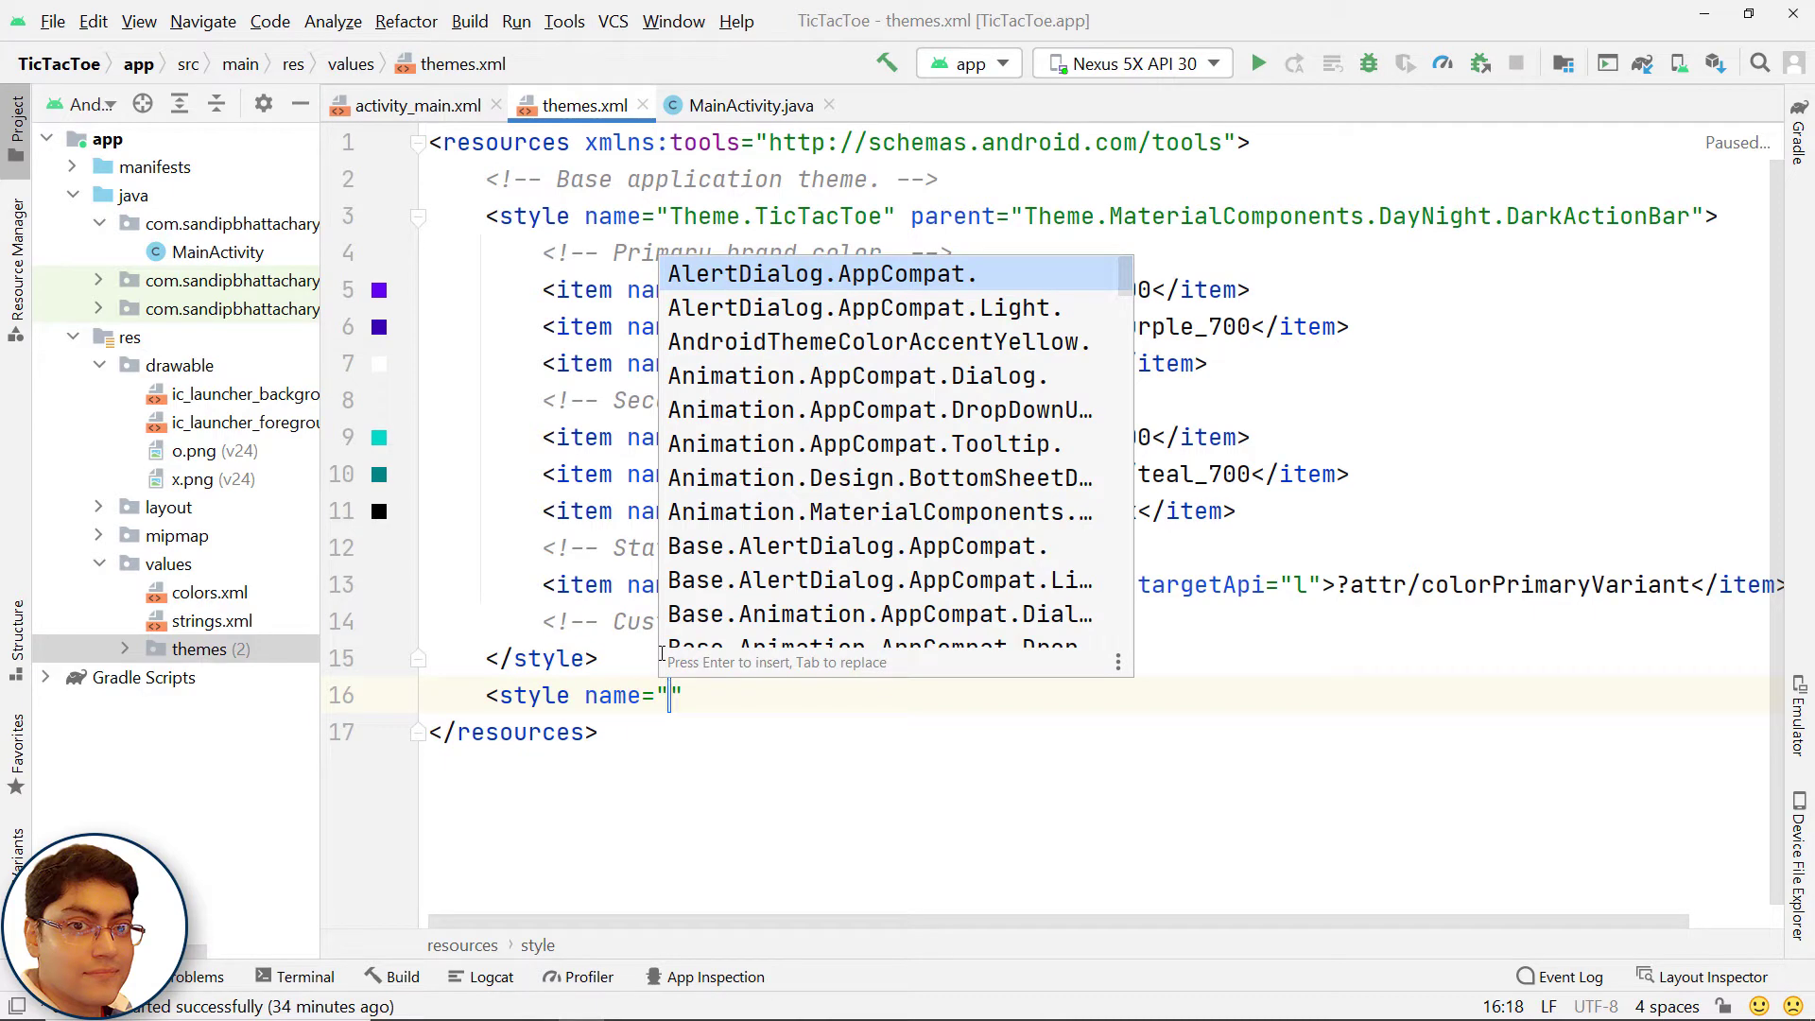
{"action": "type", "text": "Theme"}
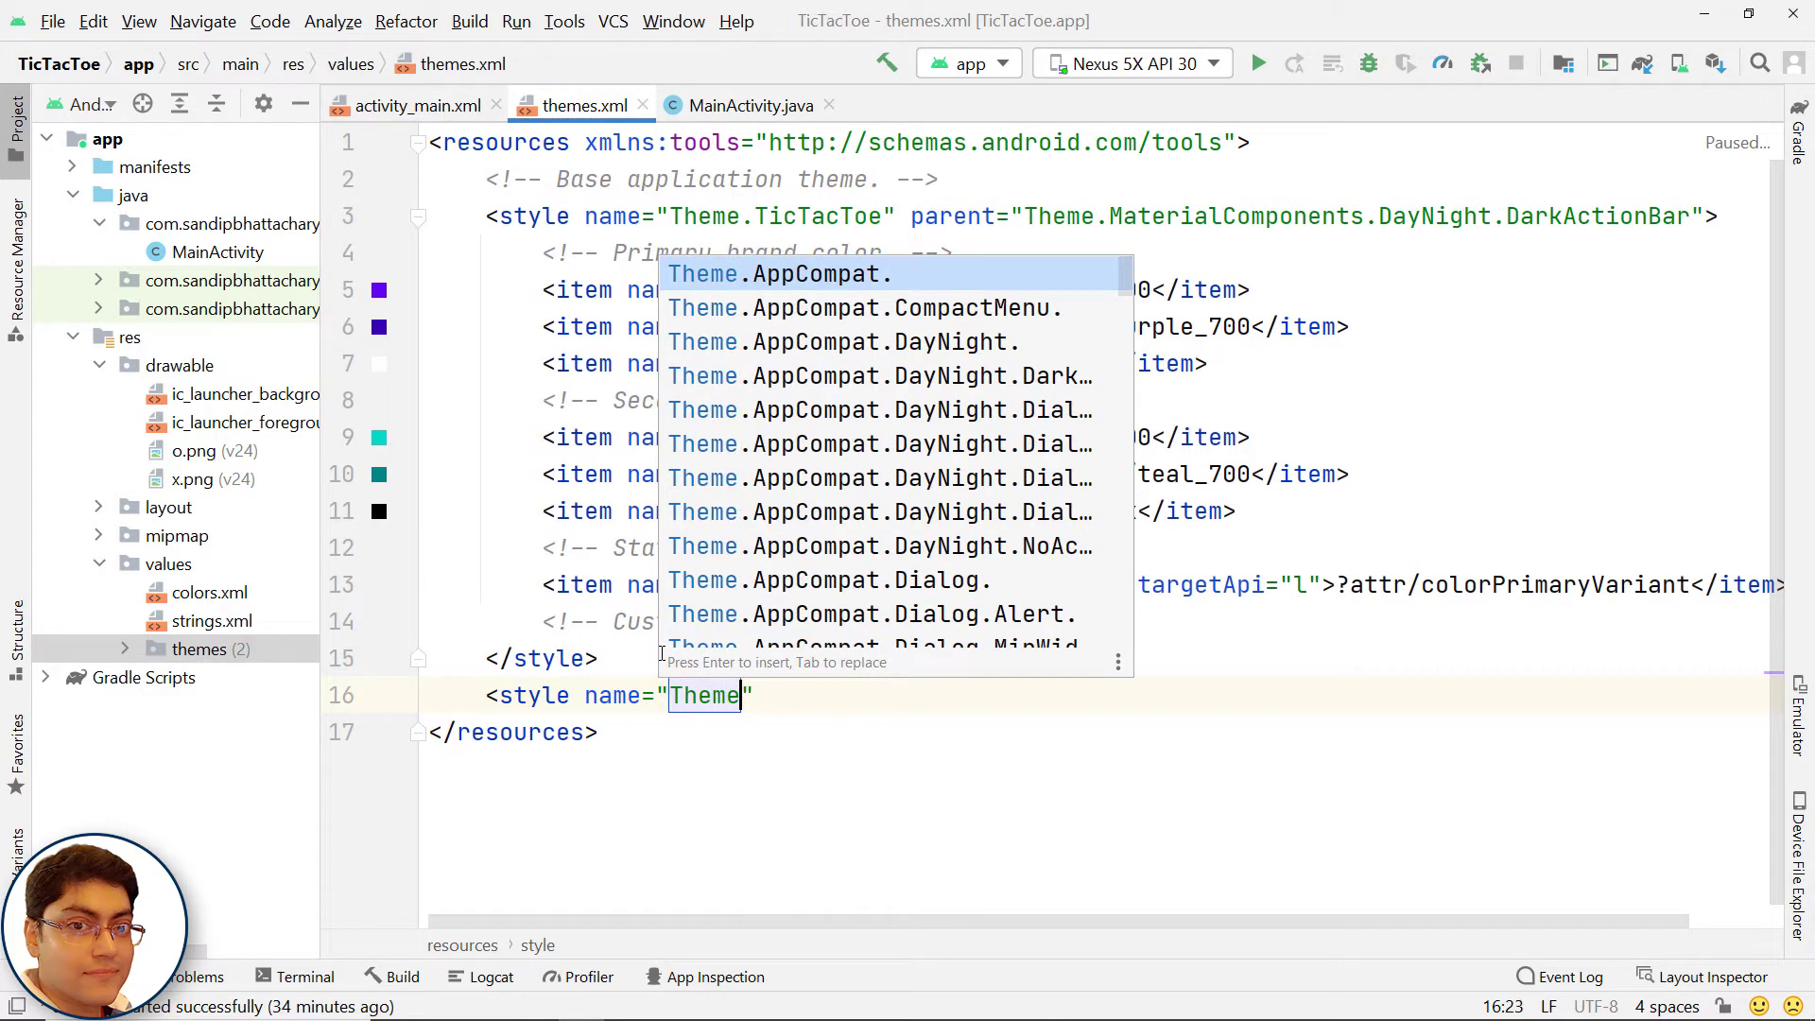
{"action": "type", "text": ".App"}
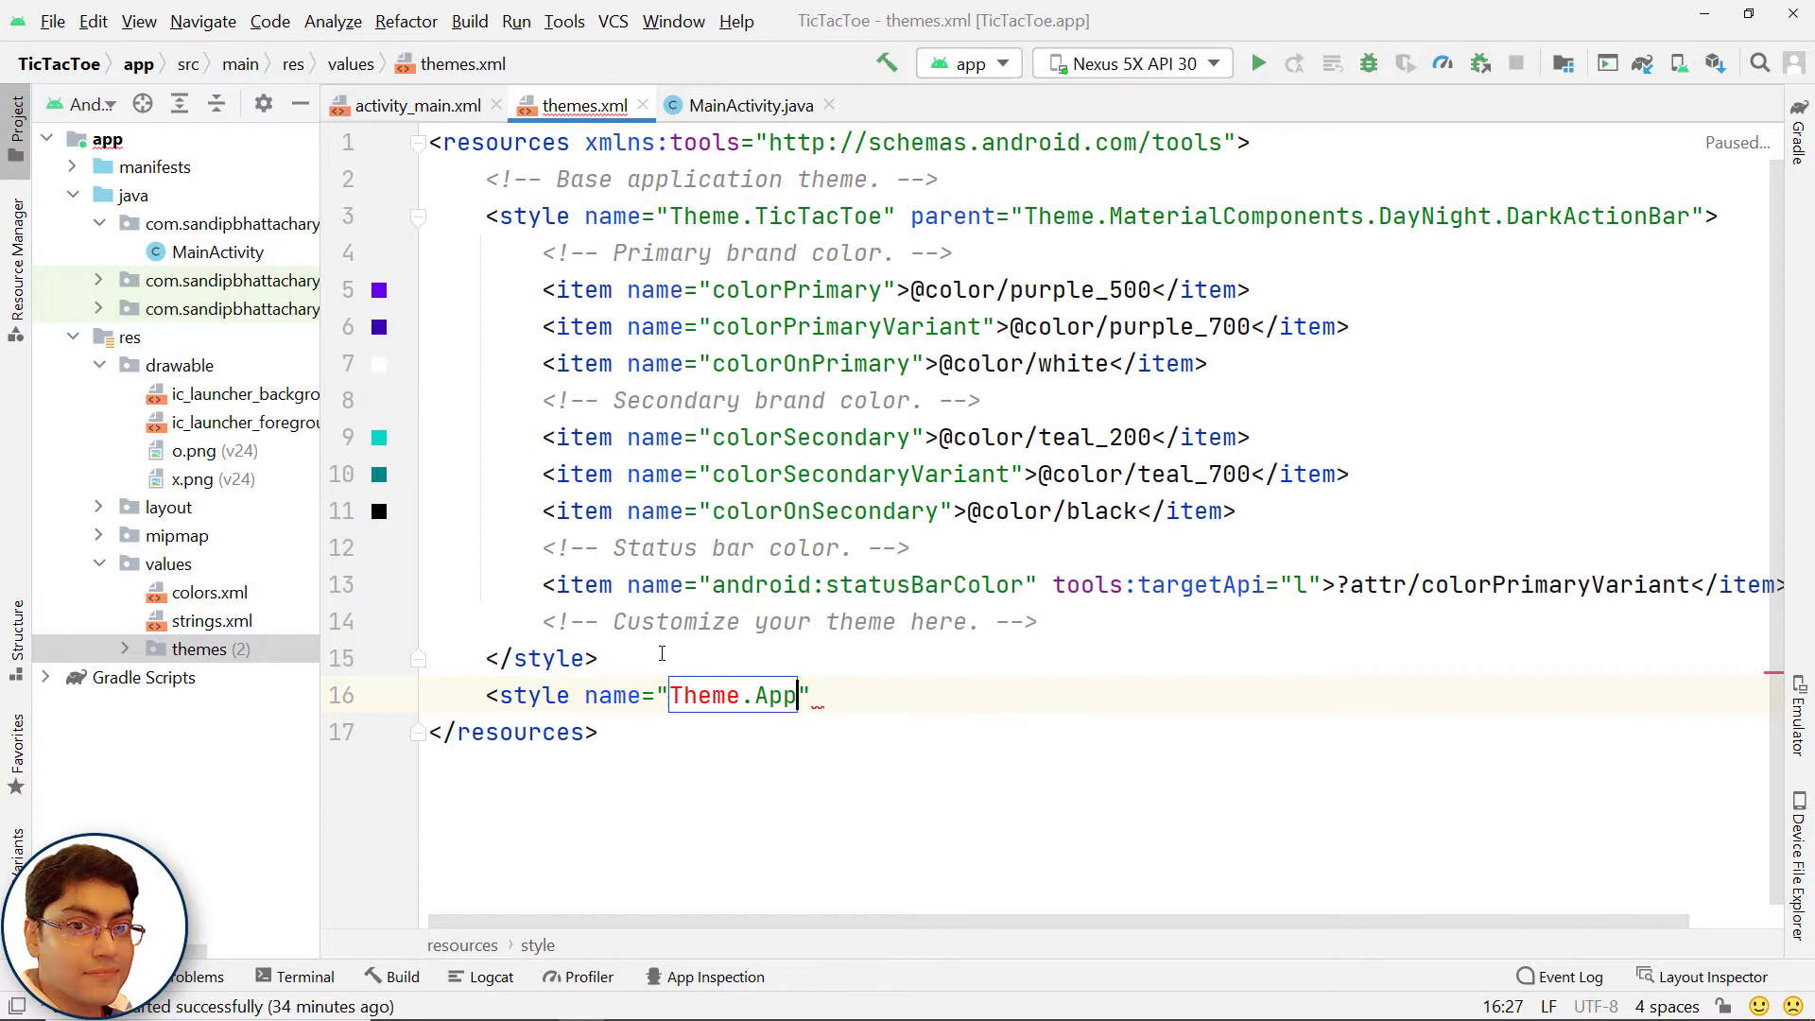
{"action": "type", "text": "Compat"}
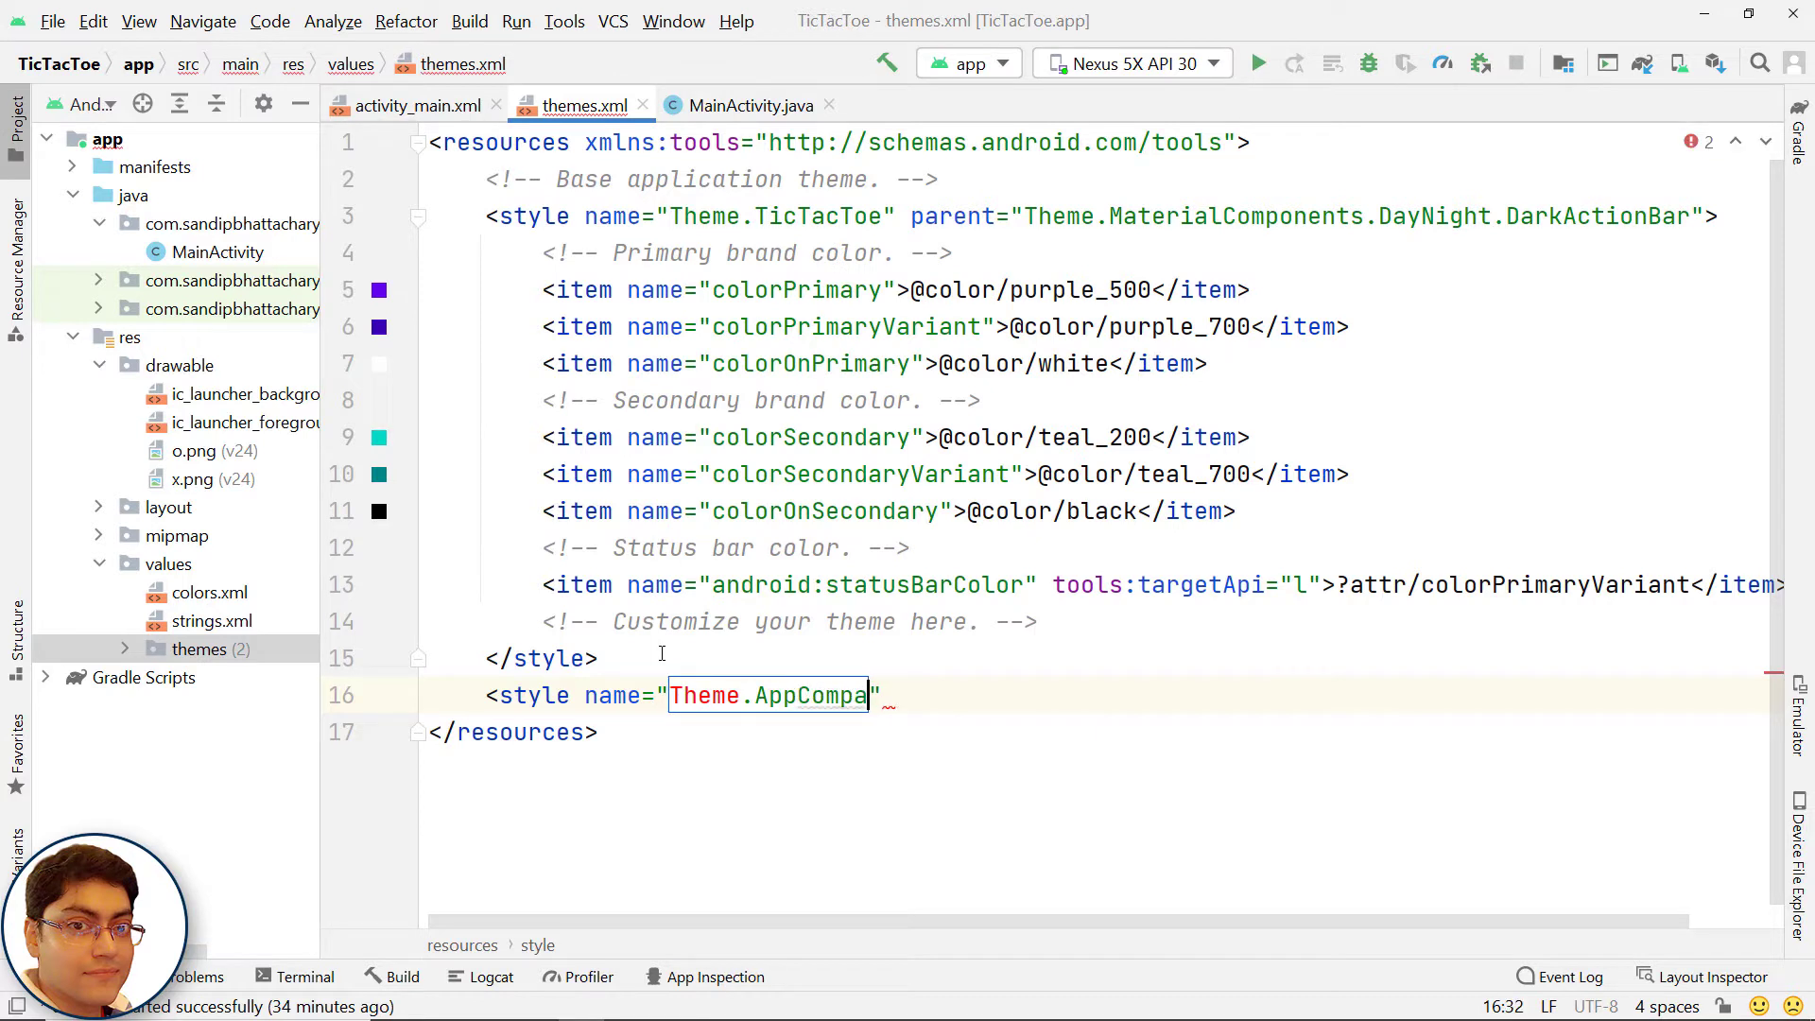
{"action": "type", "text": ".Li"}
{"action": "type", "text": "ght."}
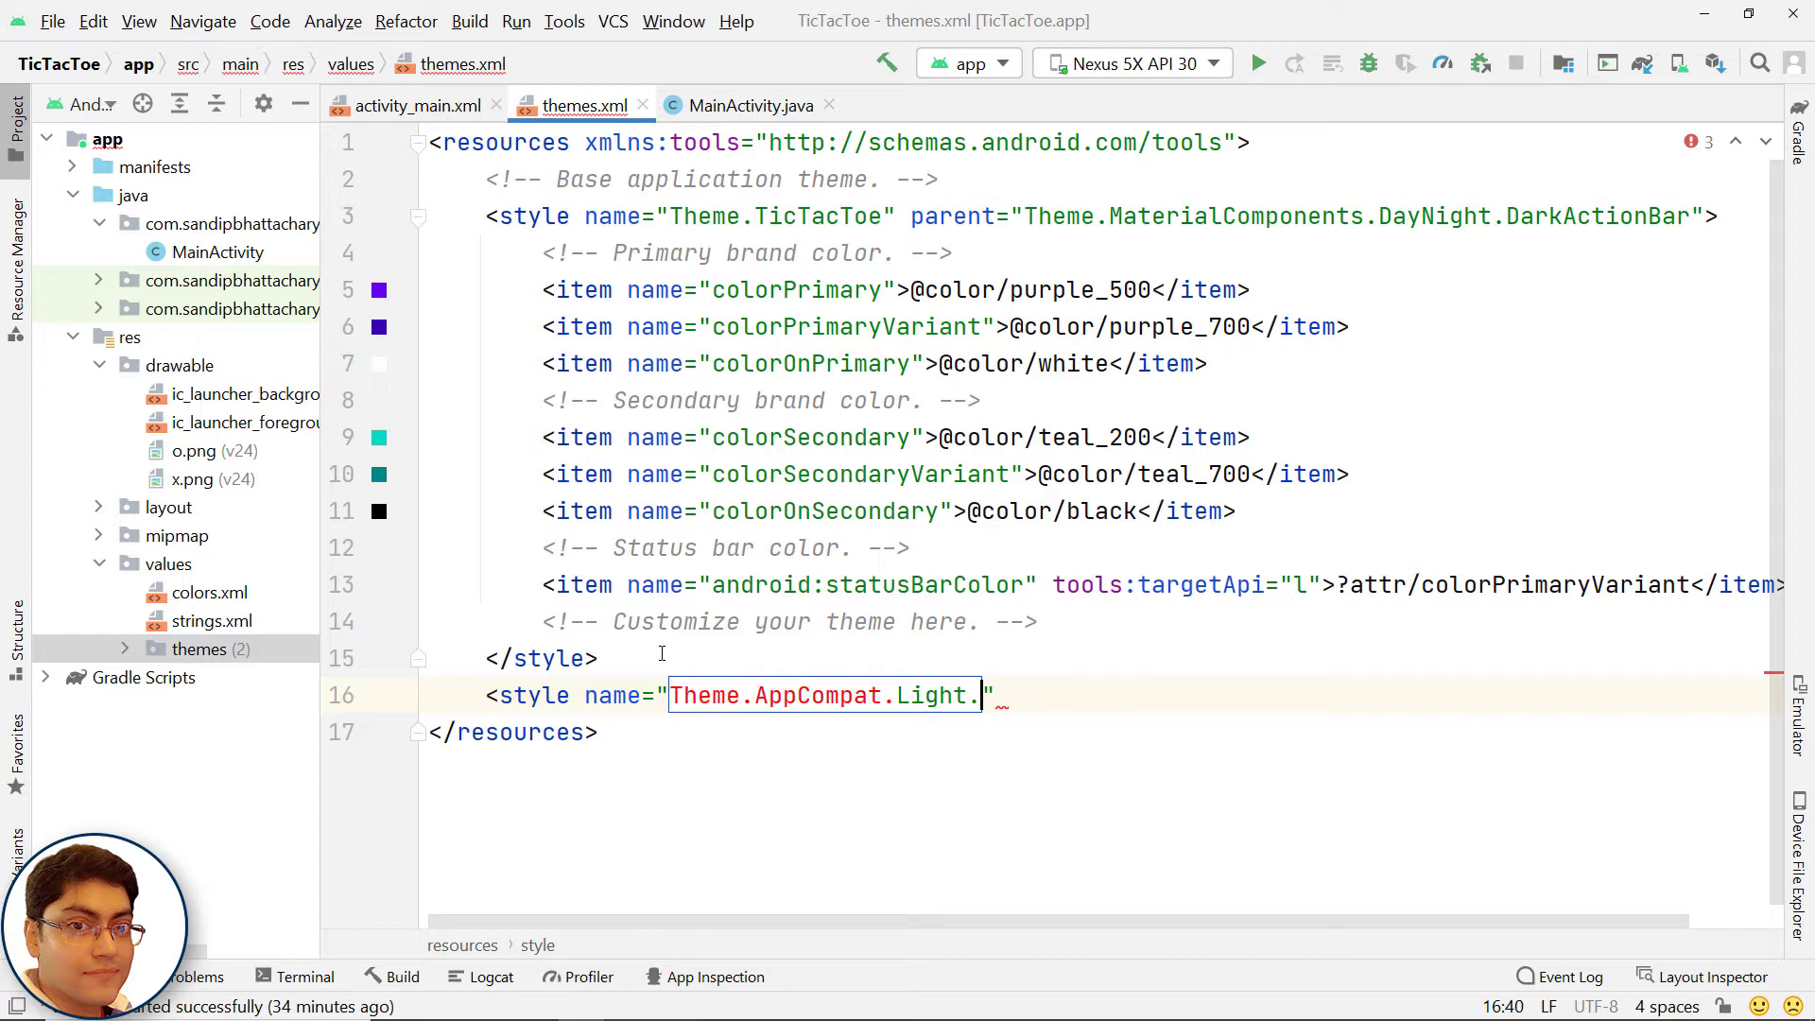
{"action": "type", "text": "NoActi"}
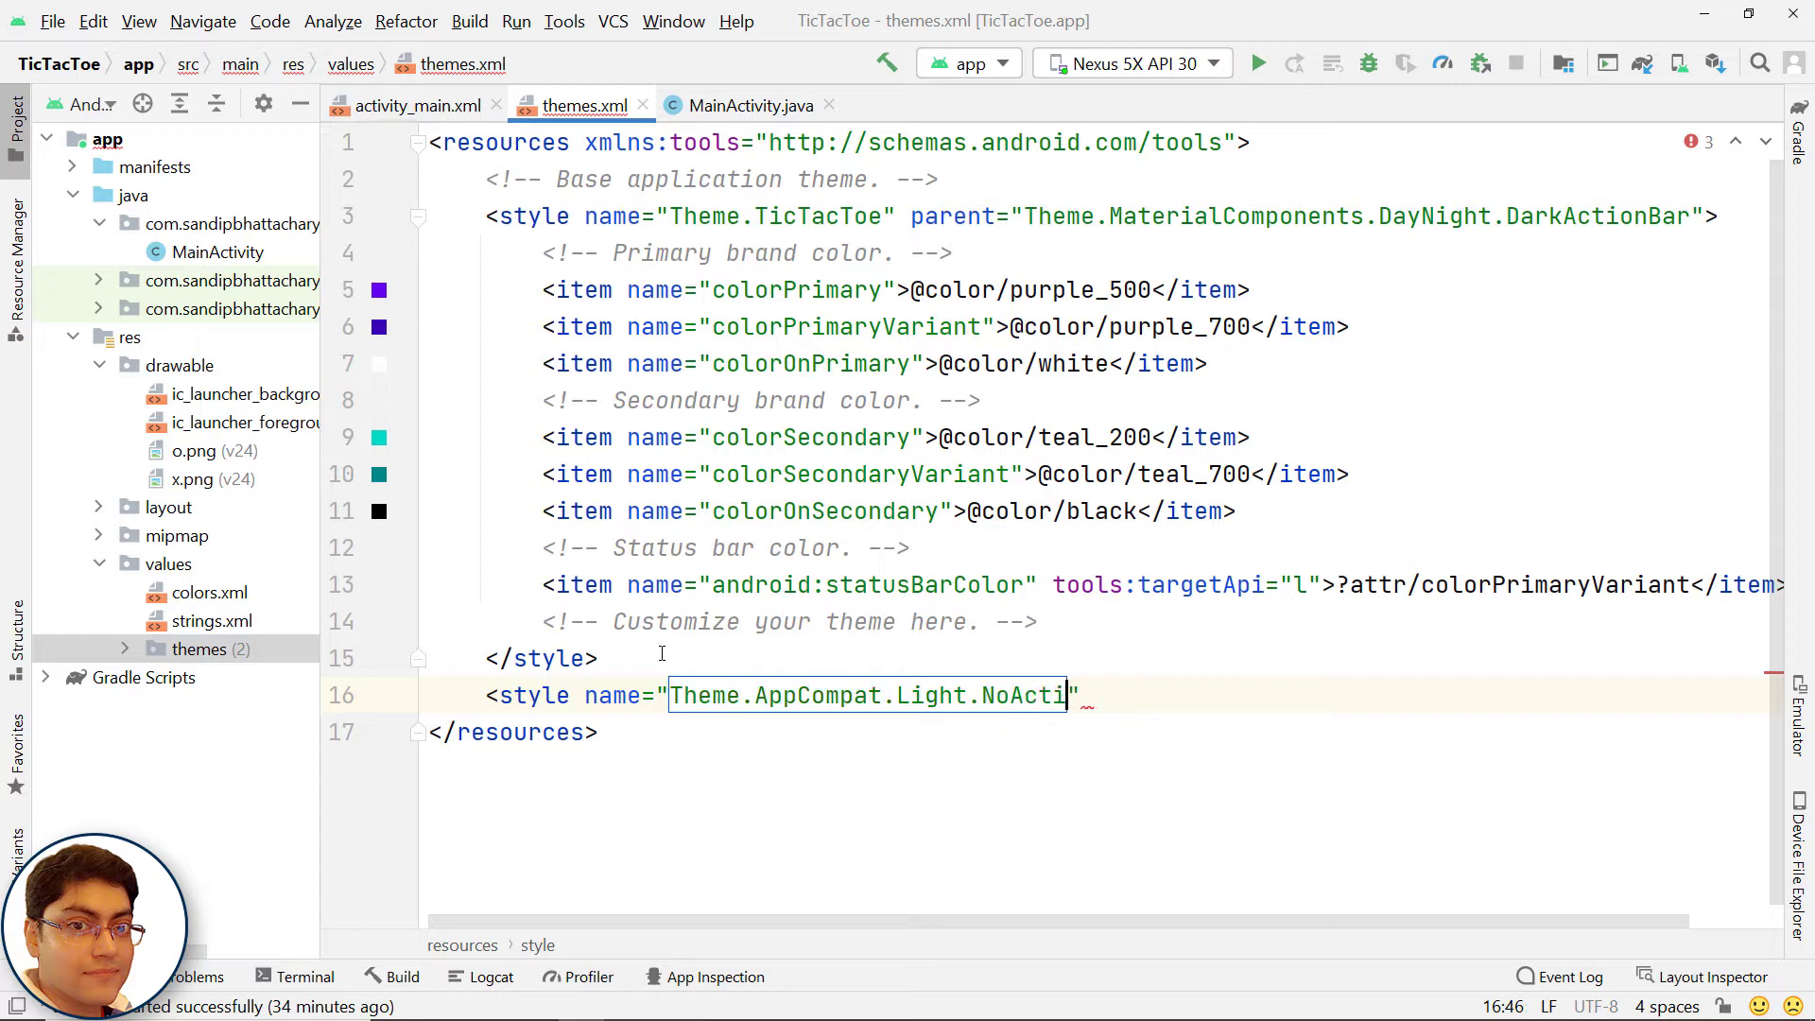
{"action": "type", "text": "onBar"}
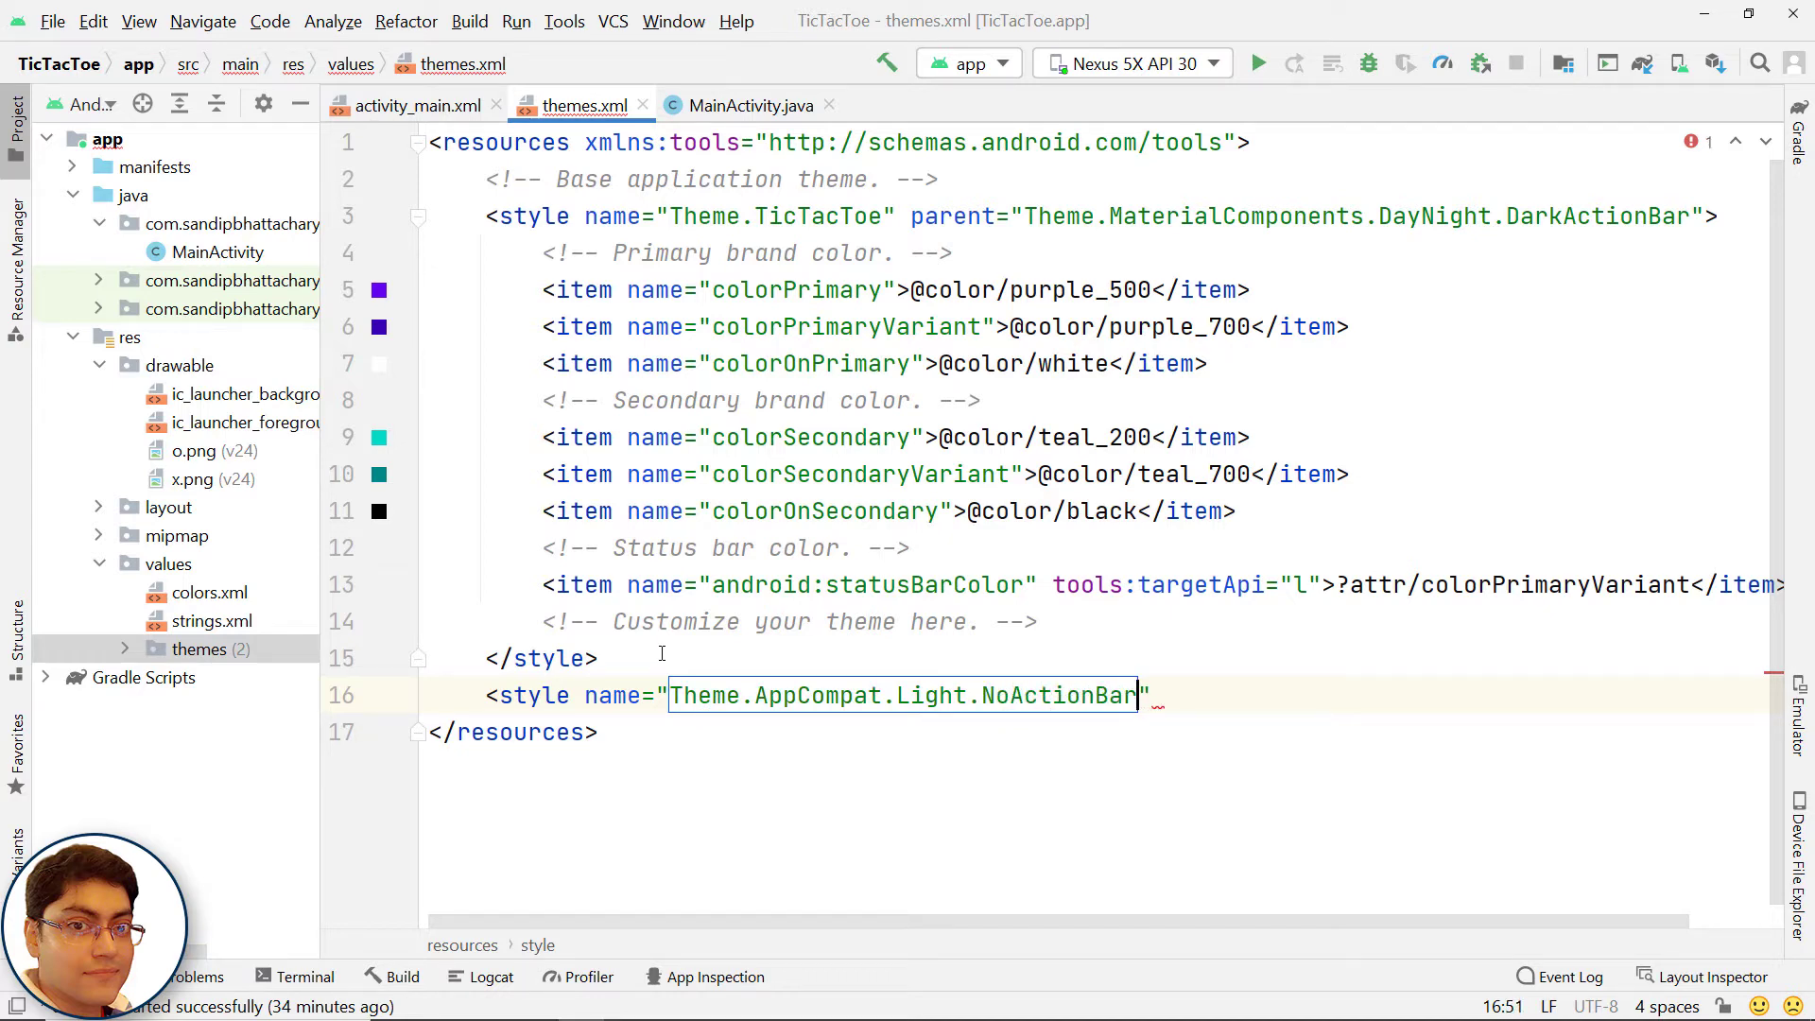
{"action": "type", "text": ".F"}
{"action": "type", "text": "ullS"}
{"action": "type", "text": "creen\""}
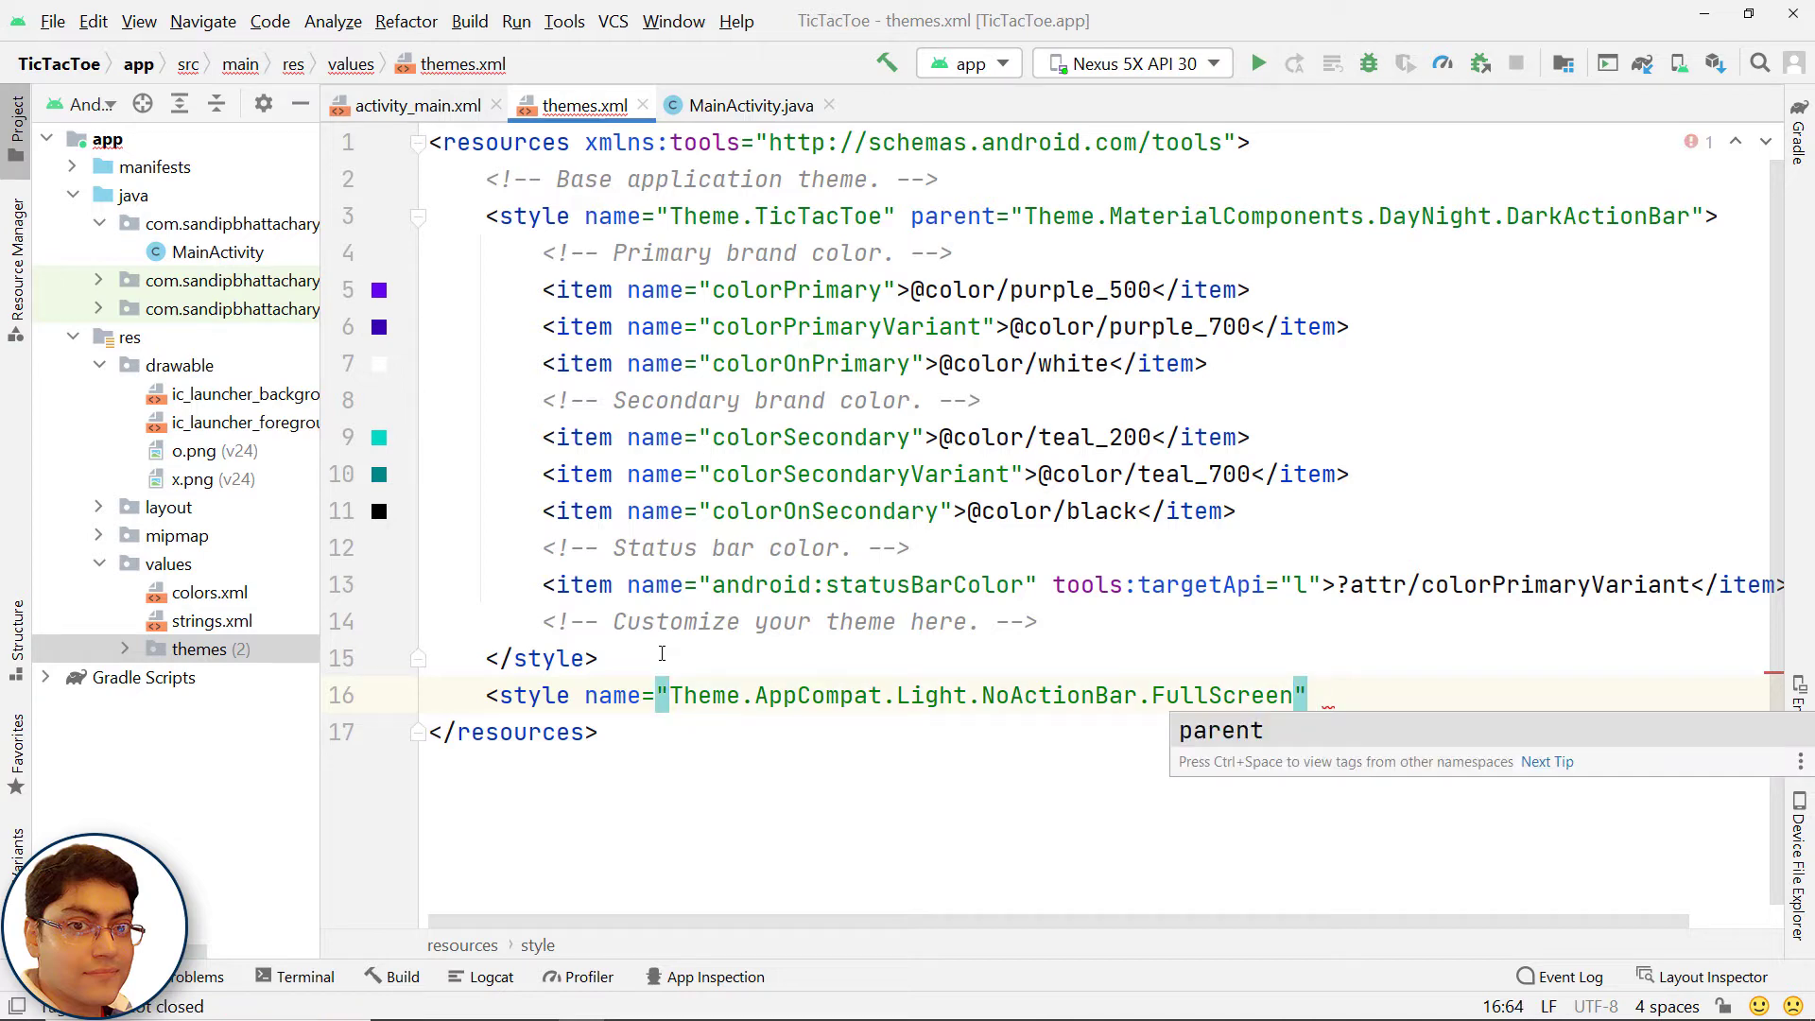
{"action": "key", "text": "Return"}
{"action": "key", "text": "Escape"}
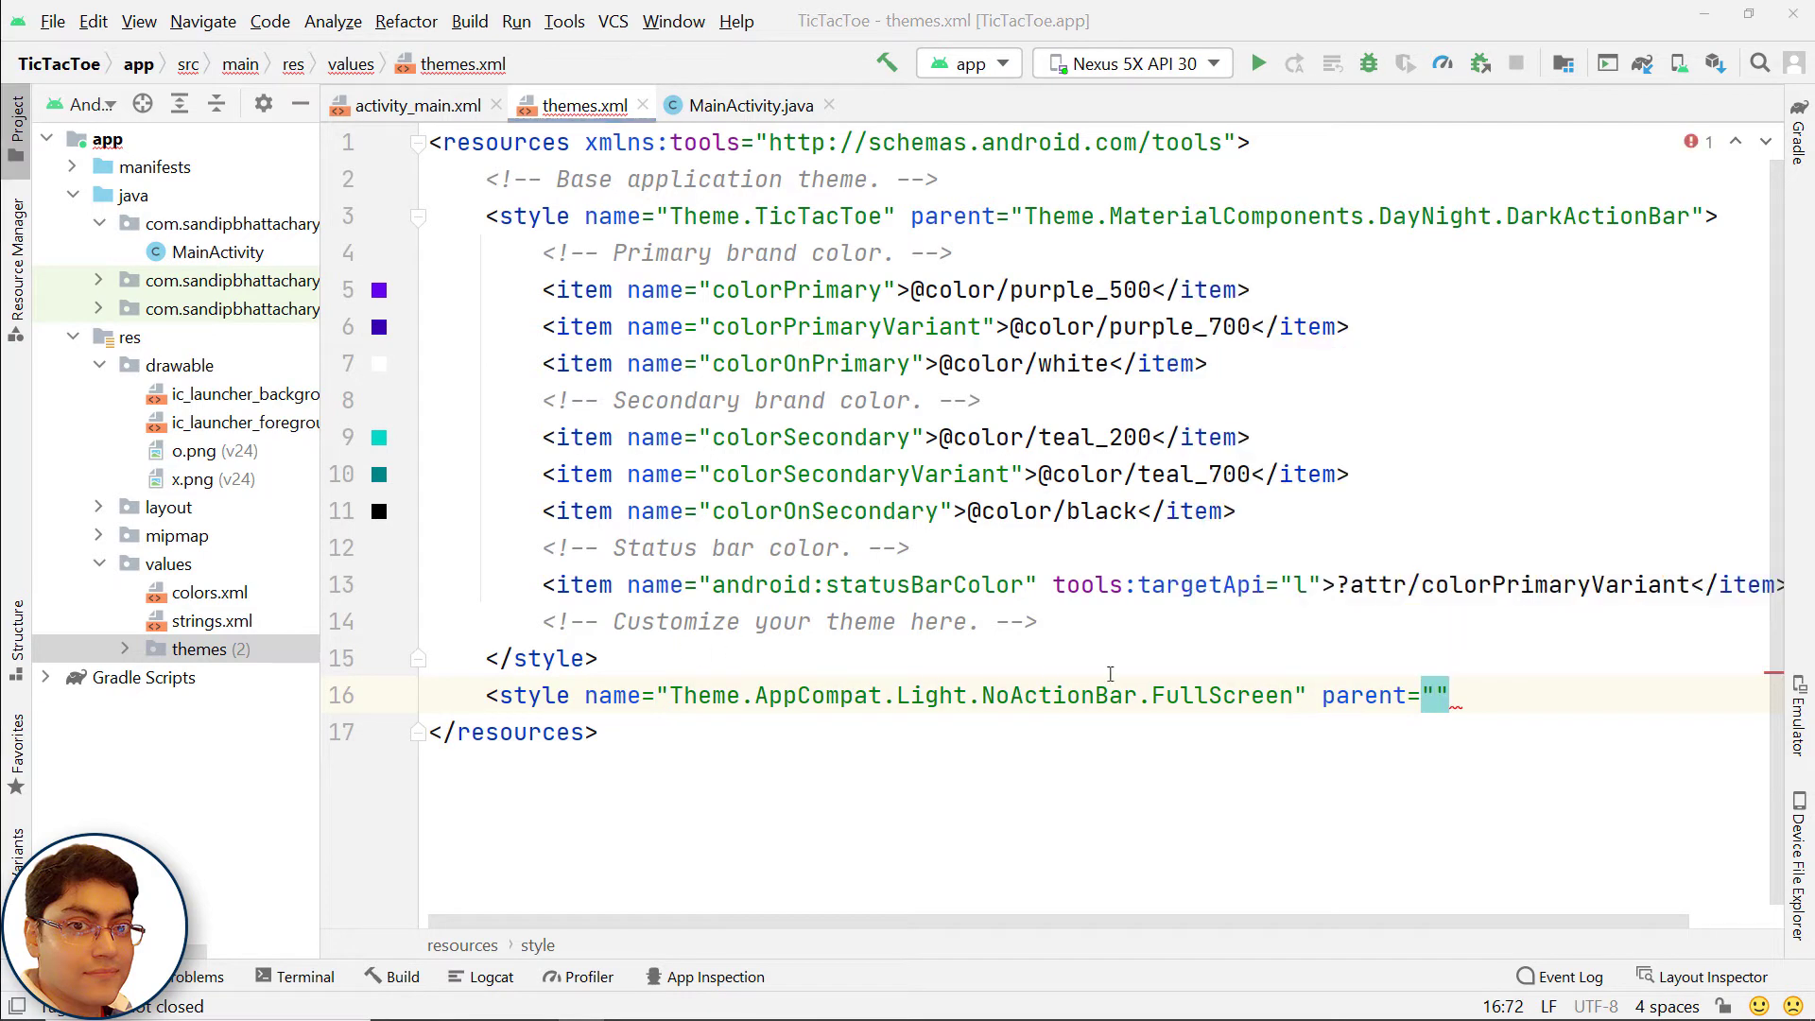
{"action": "mouse_move", "coordinate": [1436, 695]}
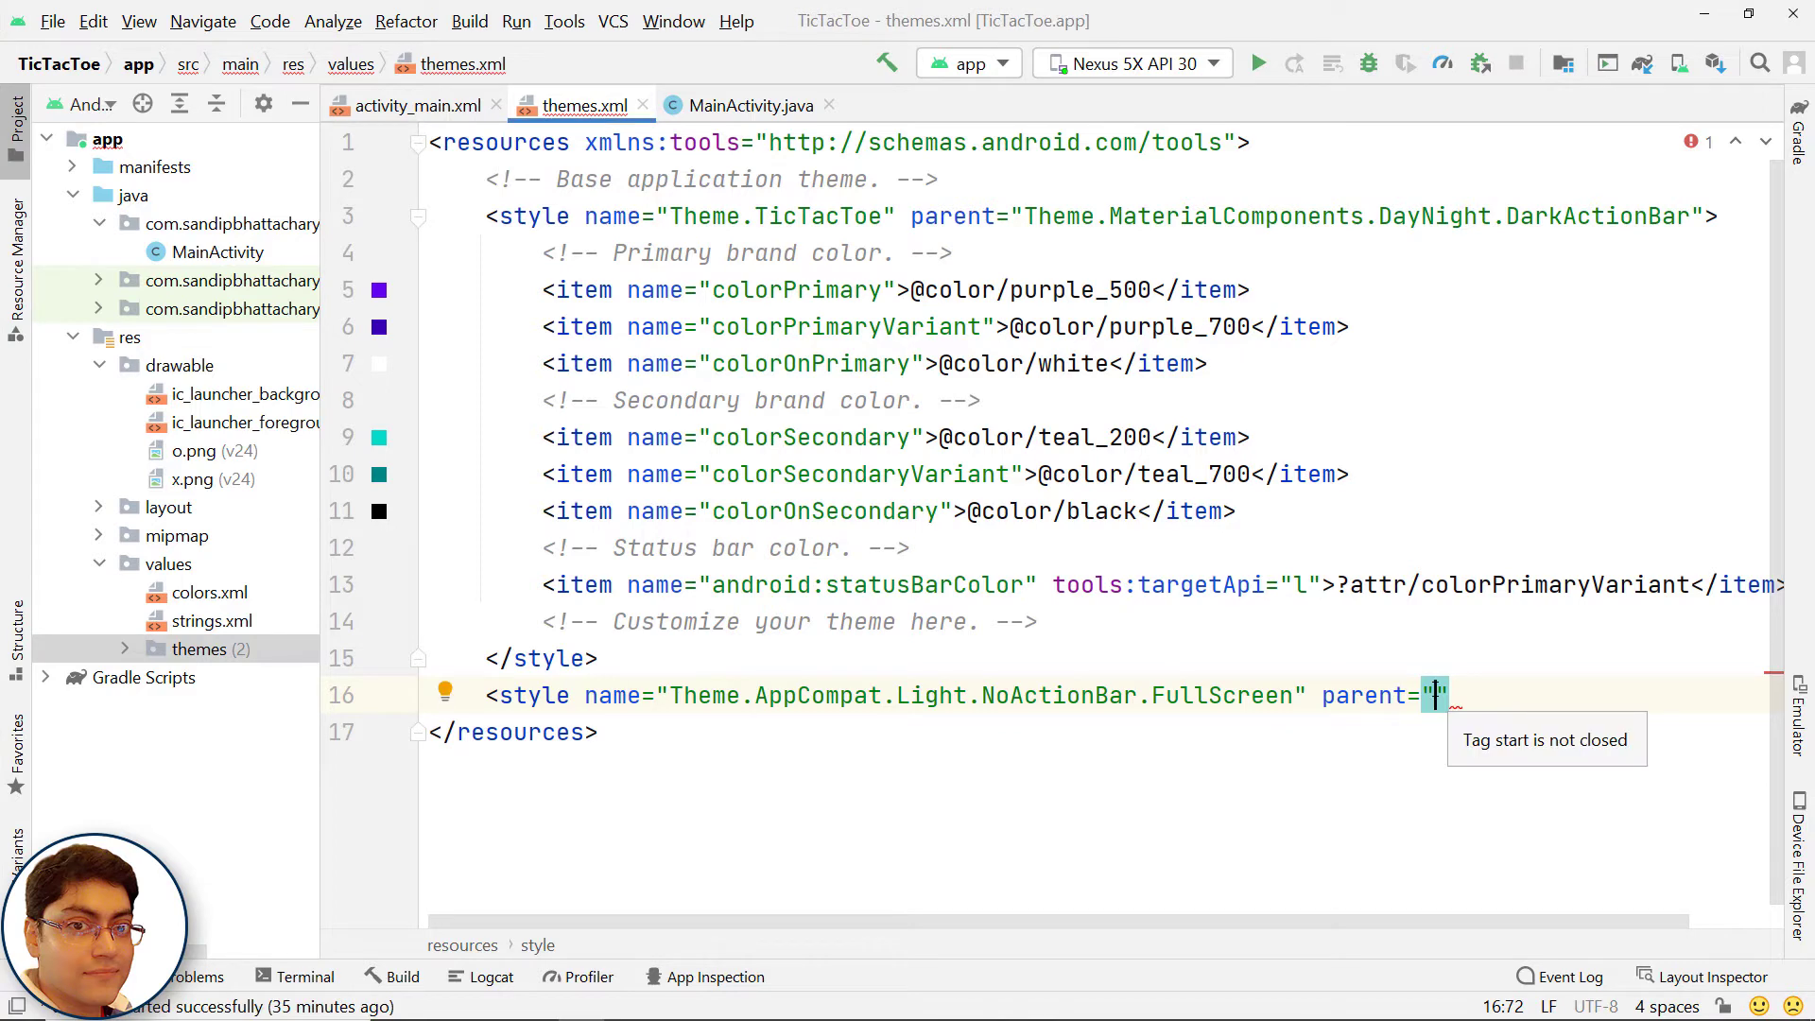
{"action": "type", "text": "@sty"}
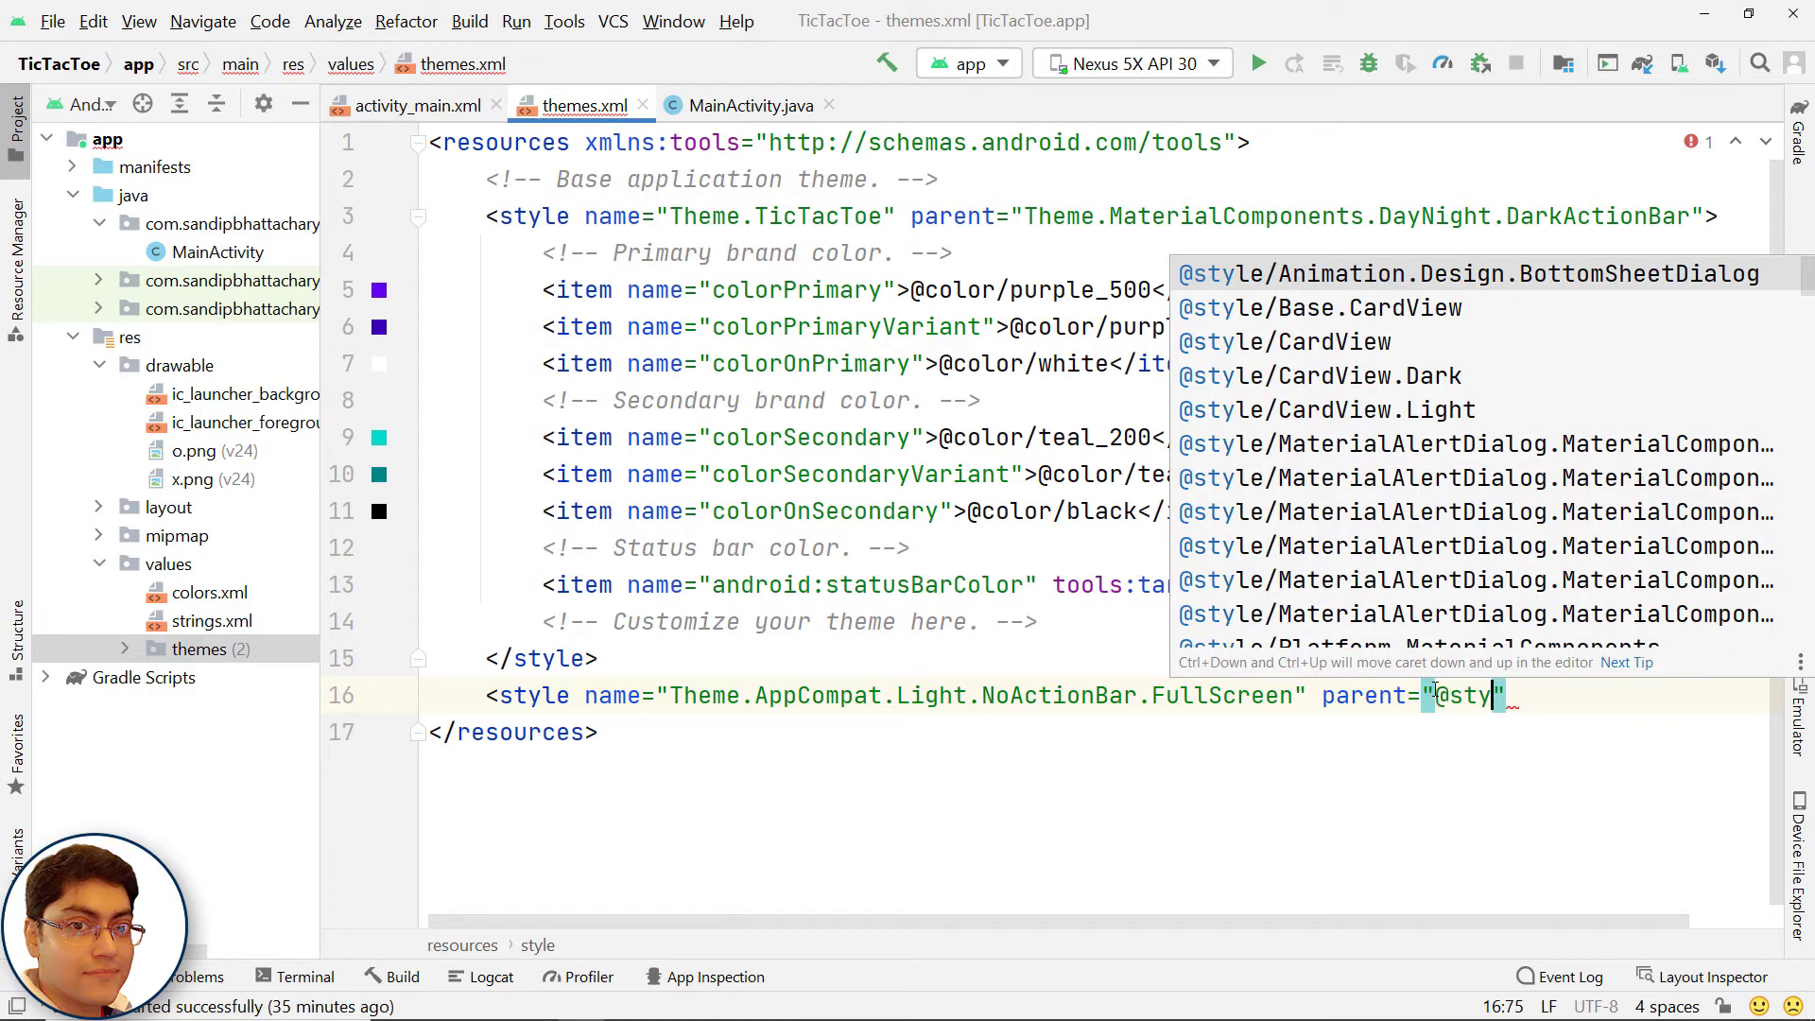
{"action": "type", "text": "le"}
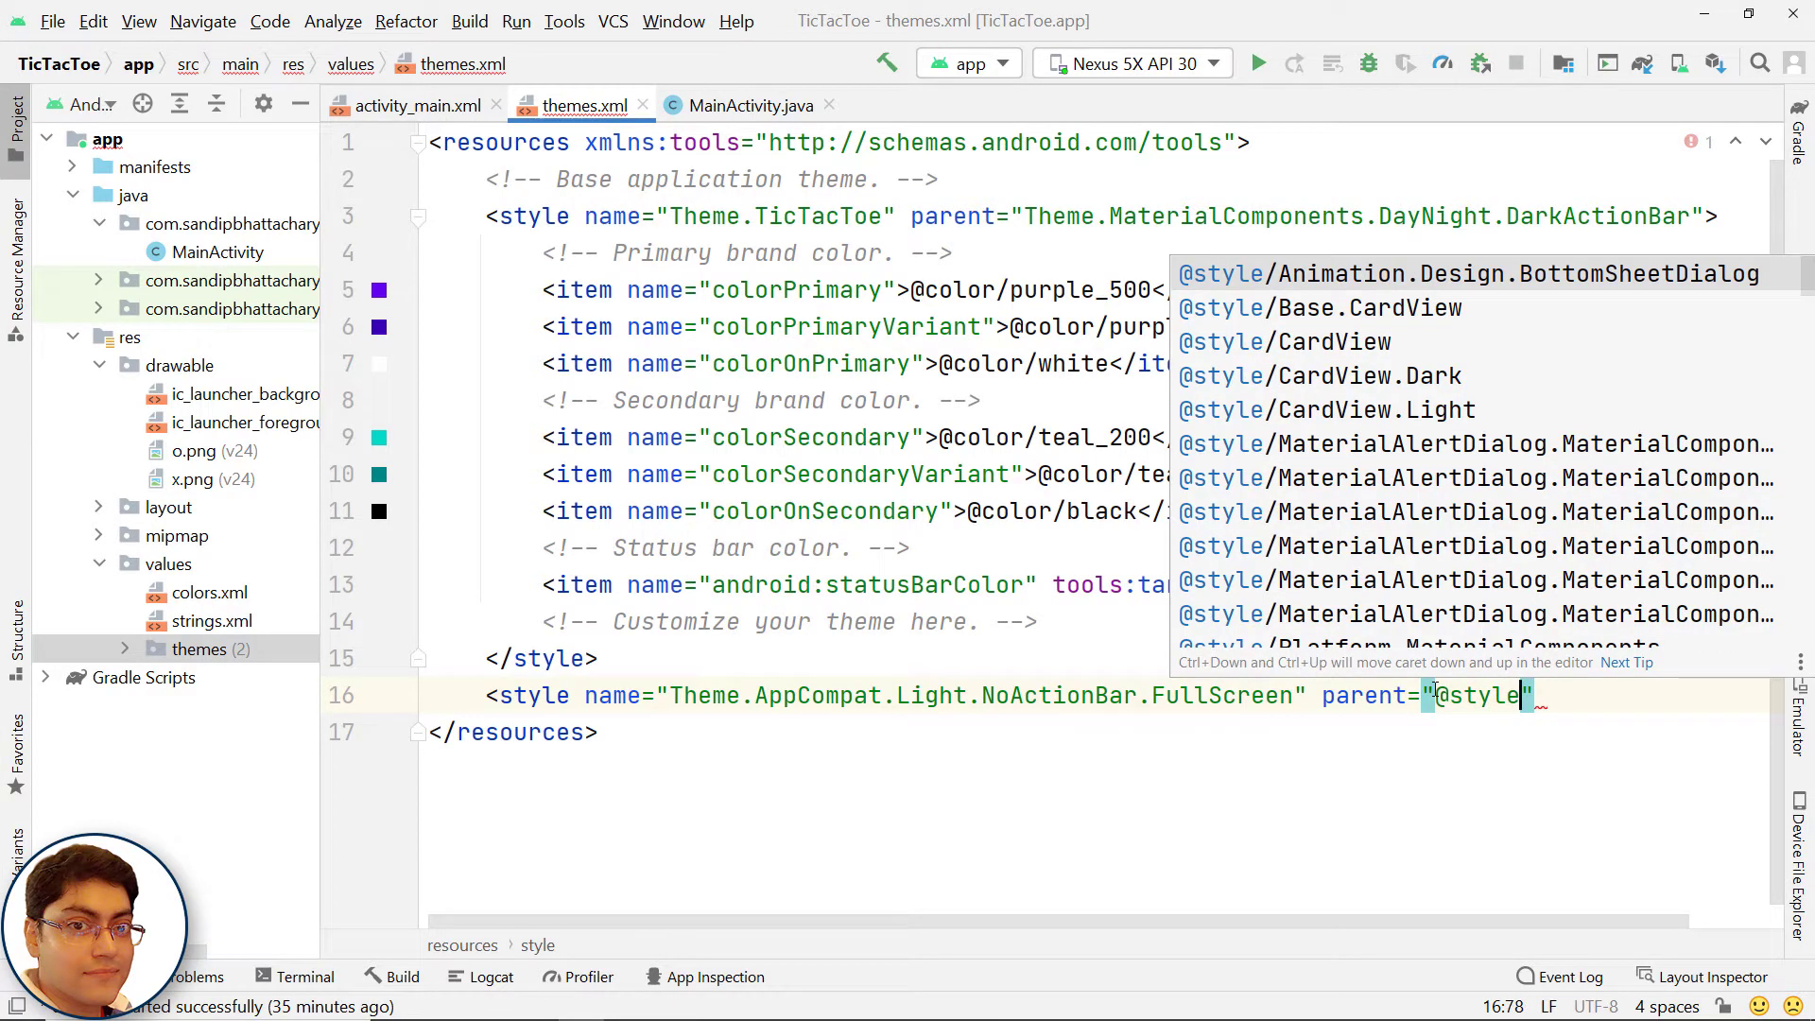
{"action": "type", "text": "/Theme"}
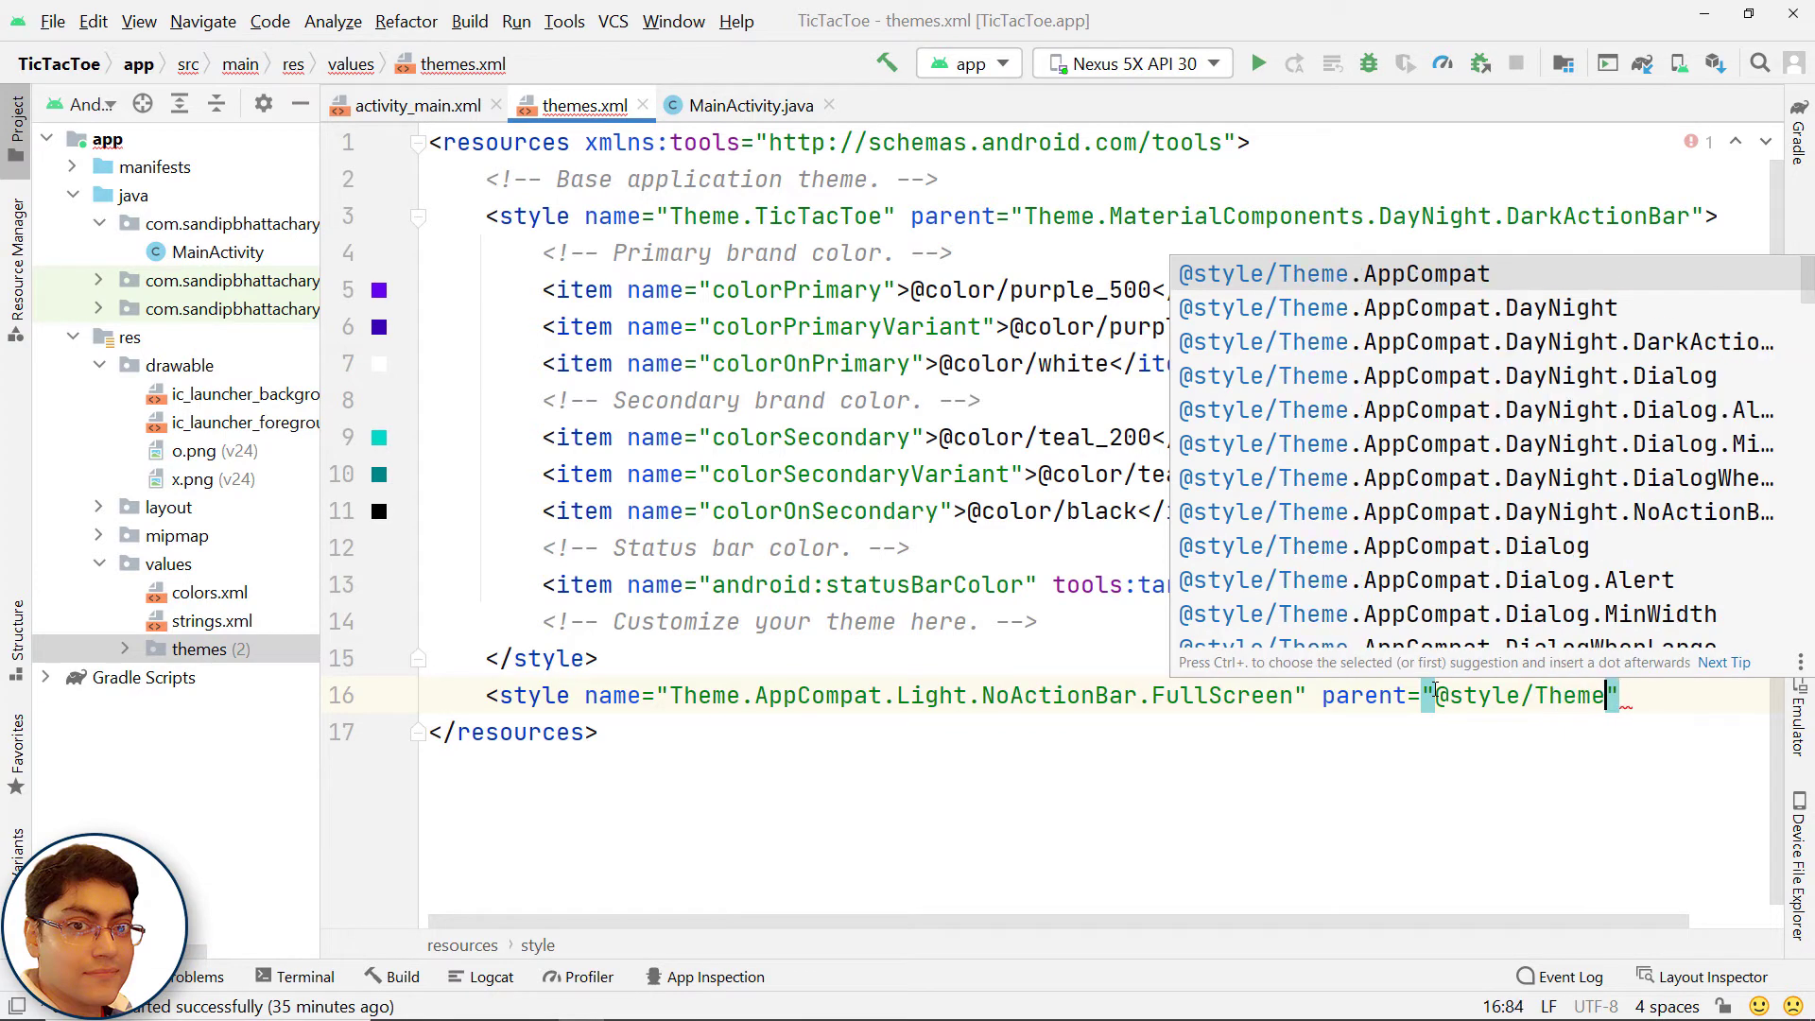
{"action": "type", "text": "."}
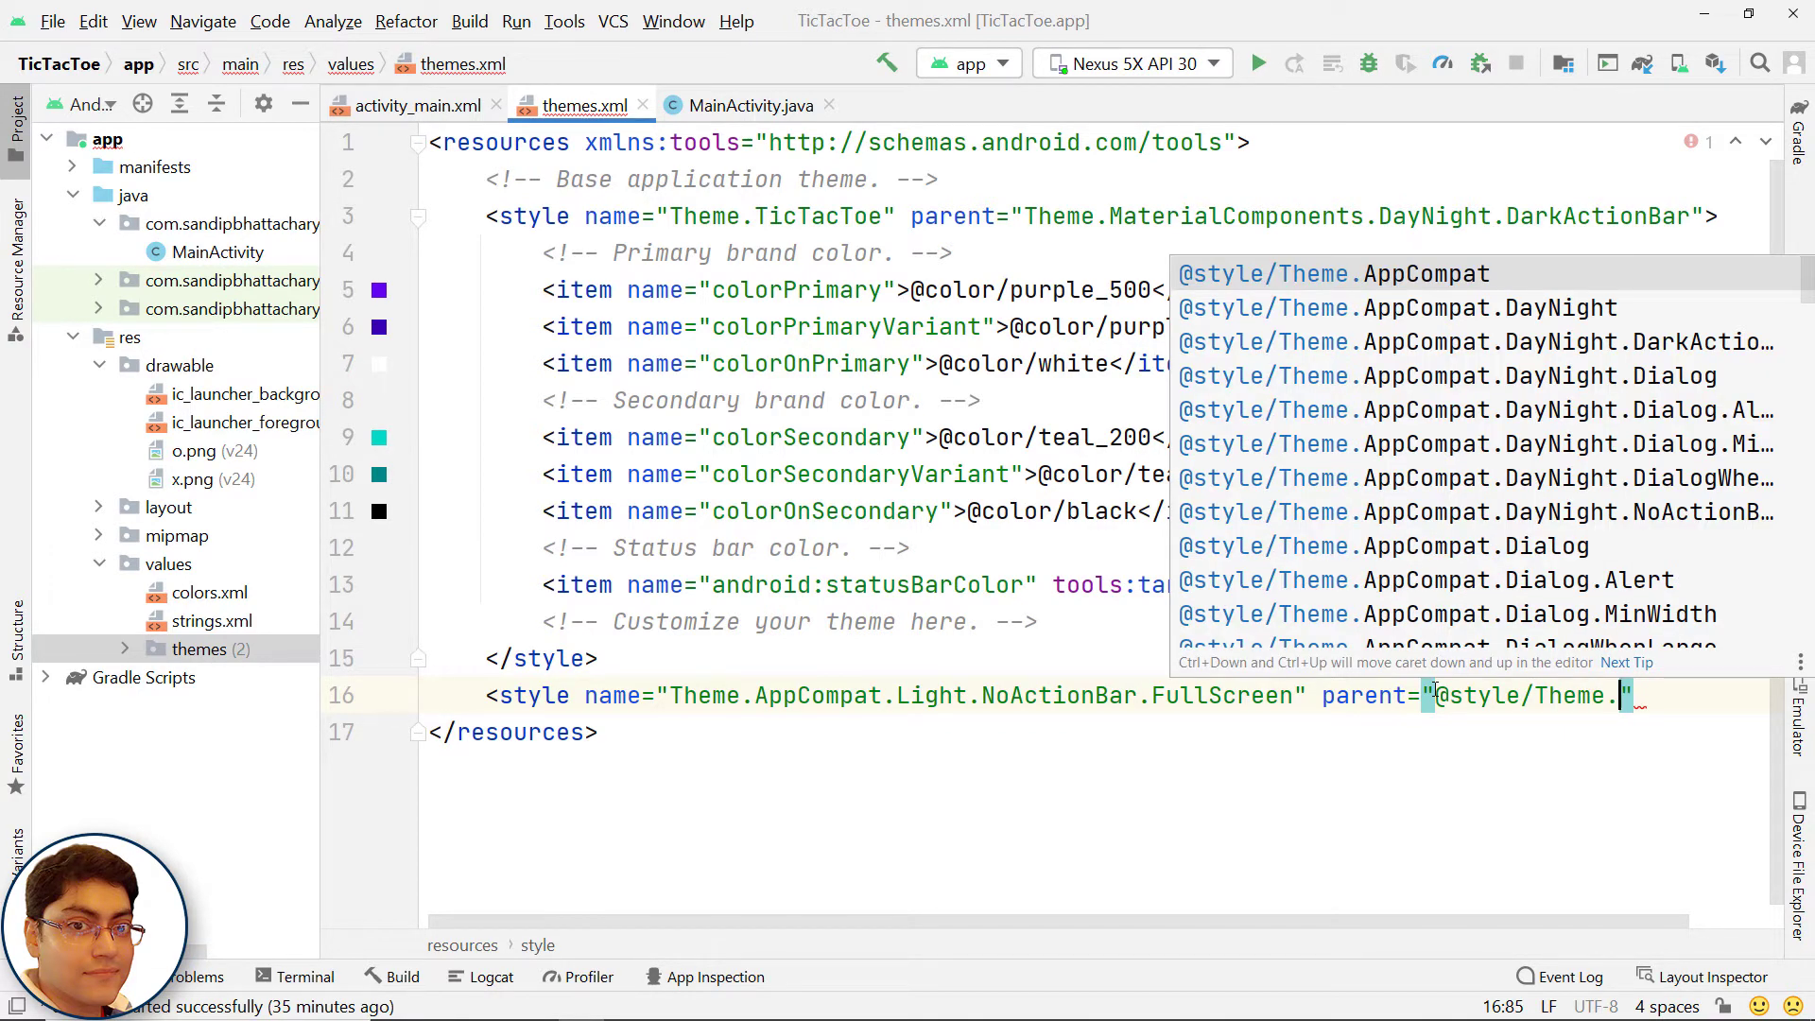
{"action": "type", "text": "AppCo"}
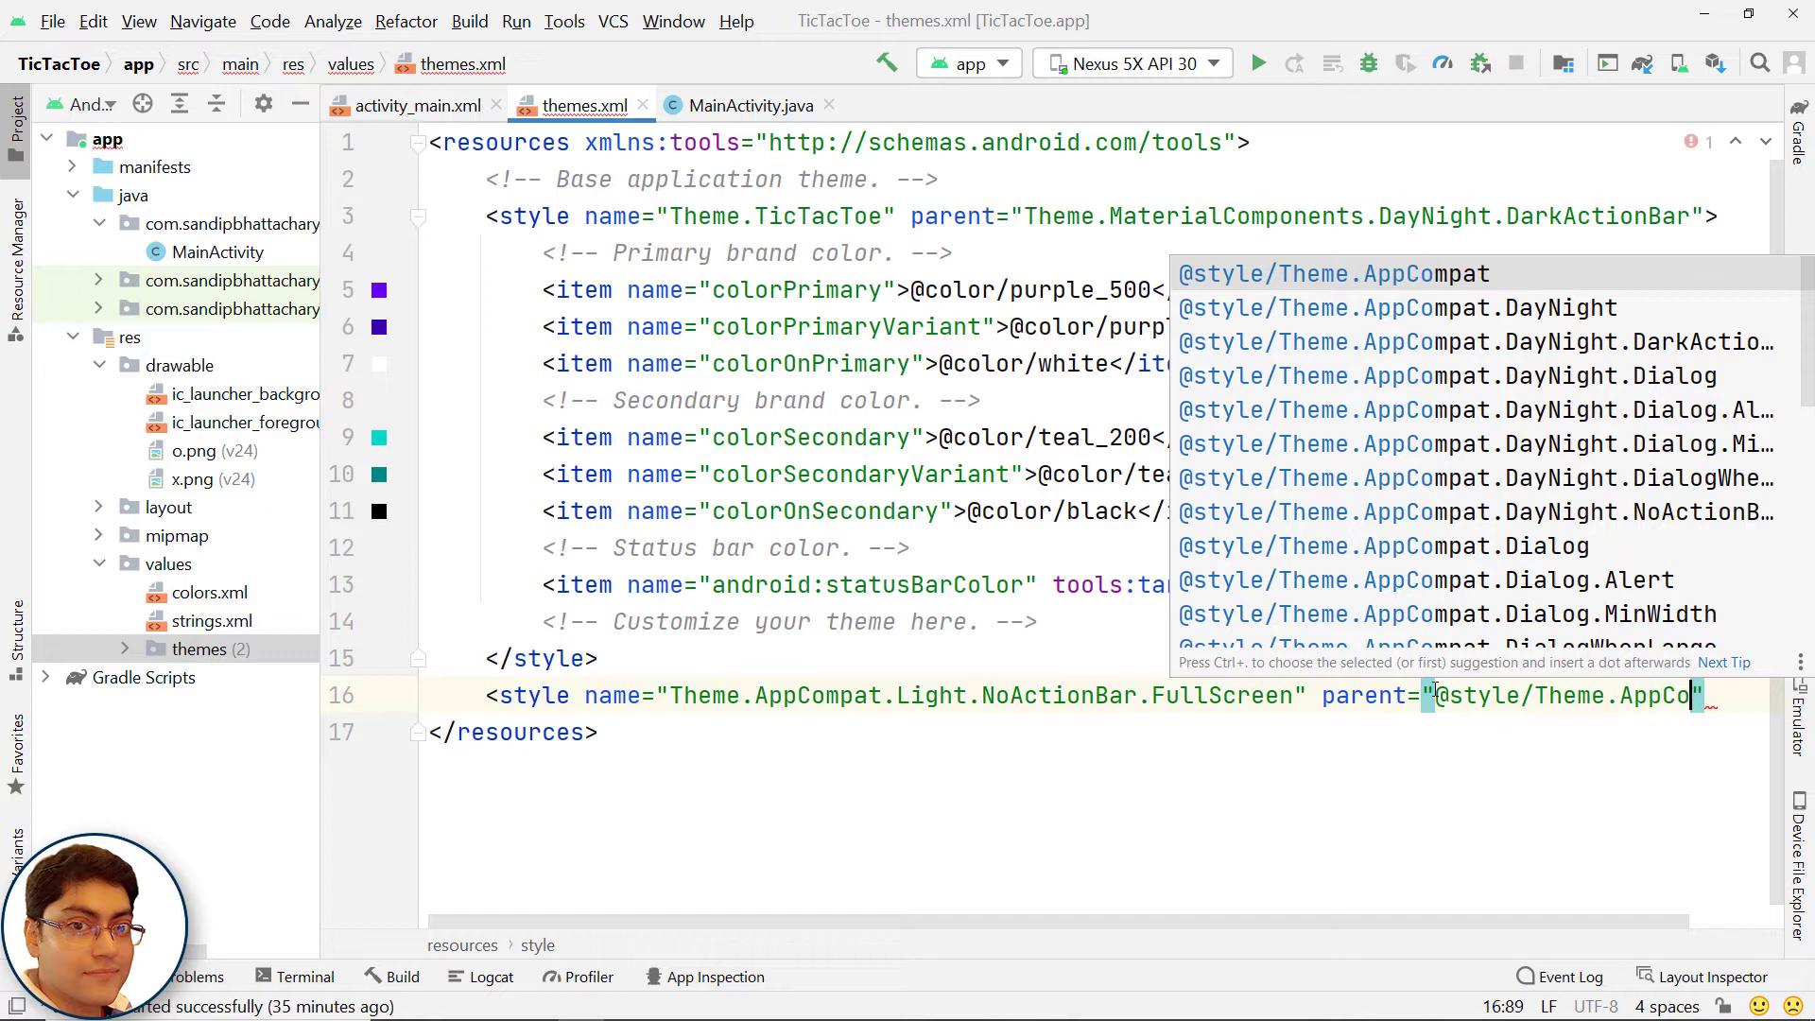
{"action": "type", "text": "mpat."}
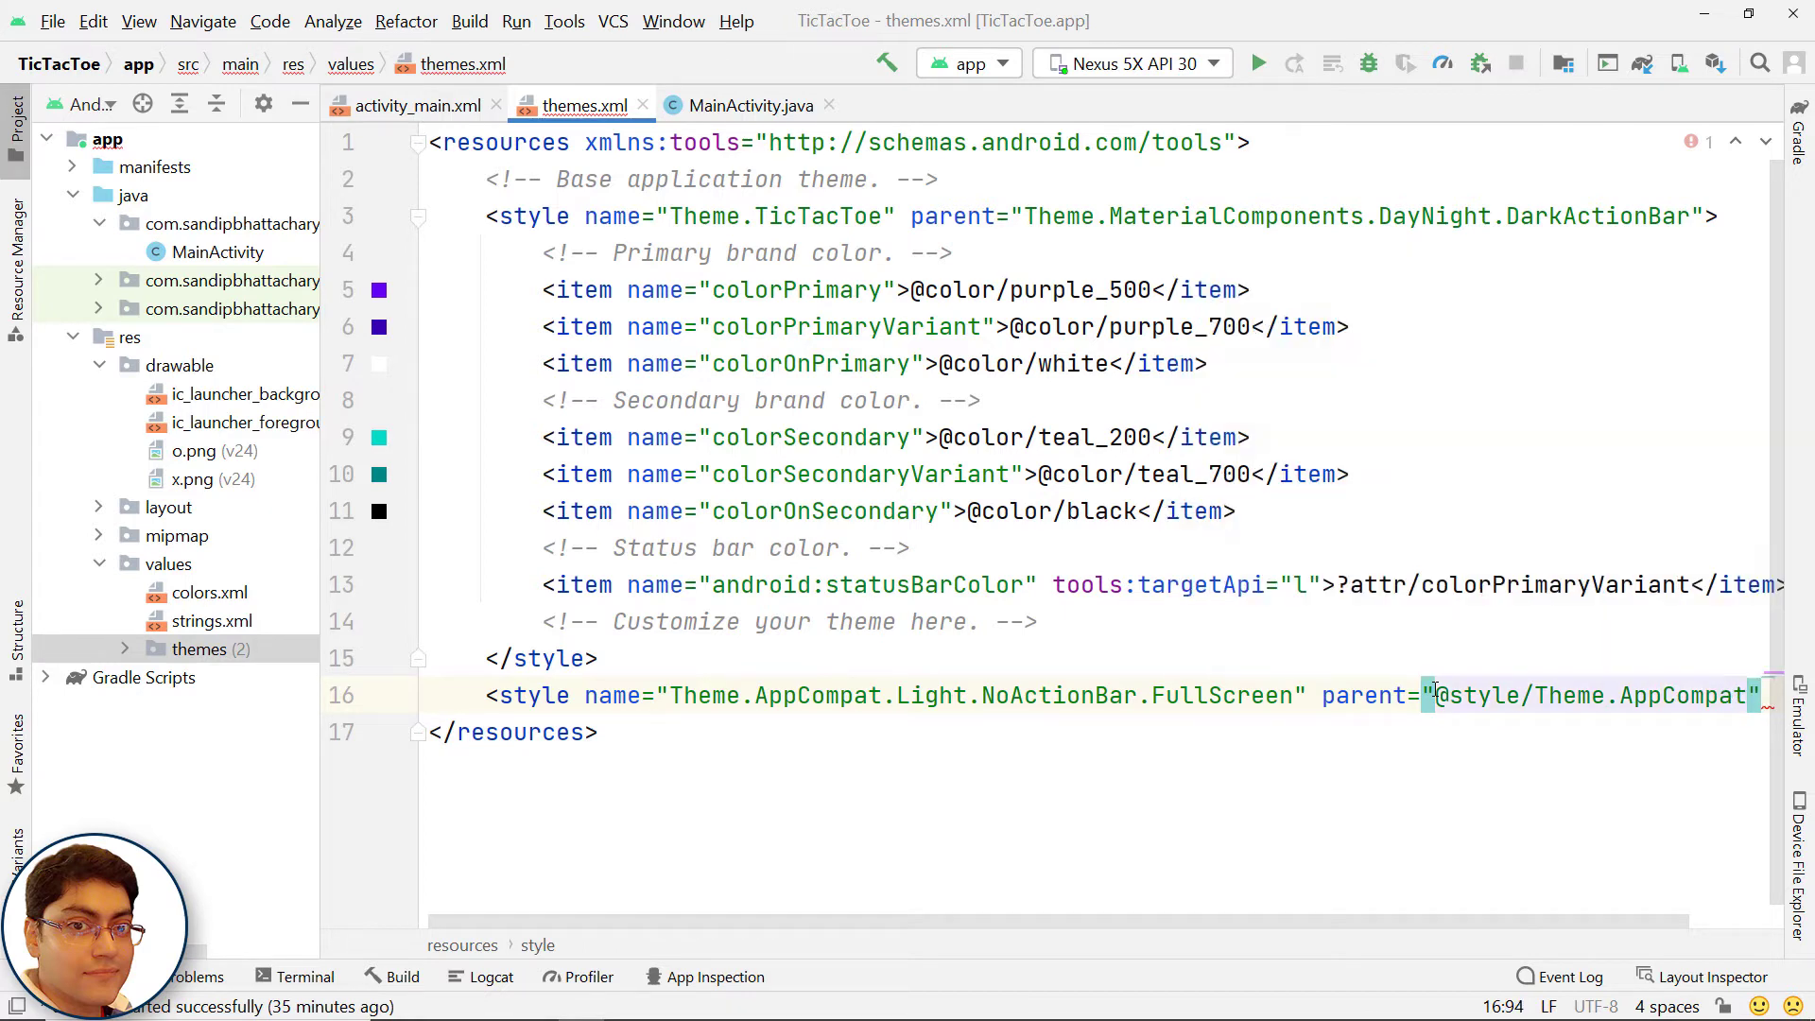
{"action": "type", "text": "Light"}
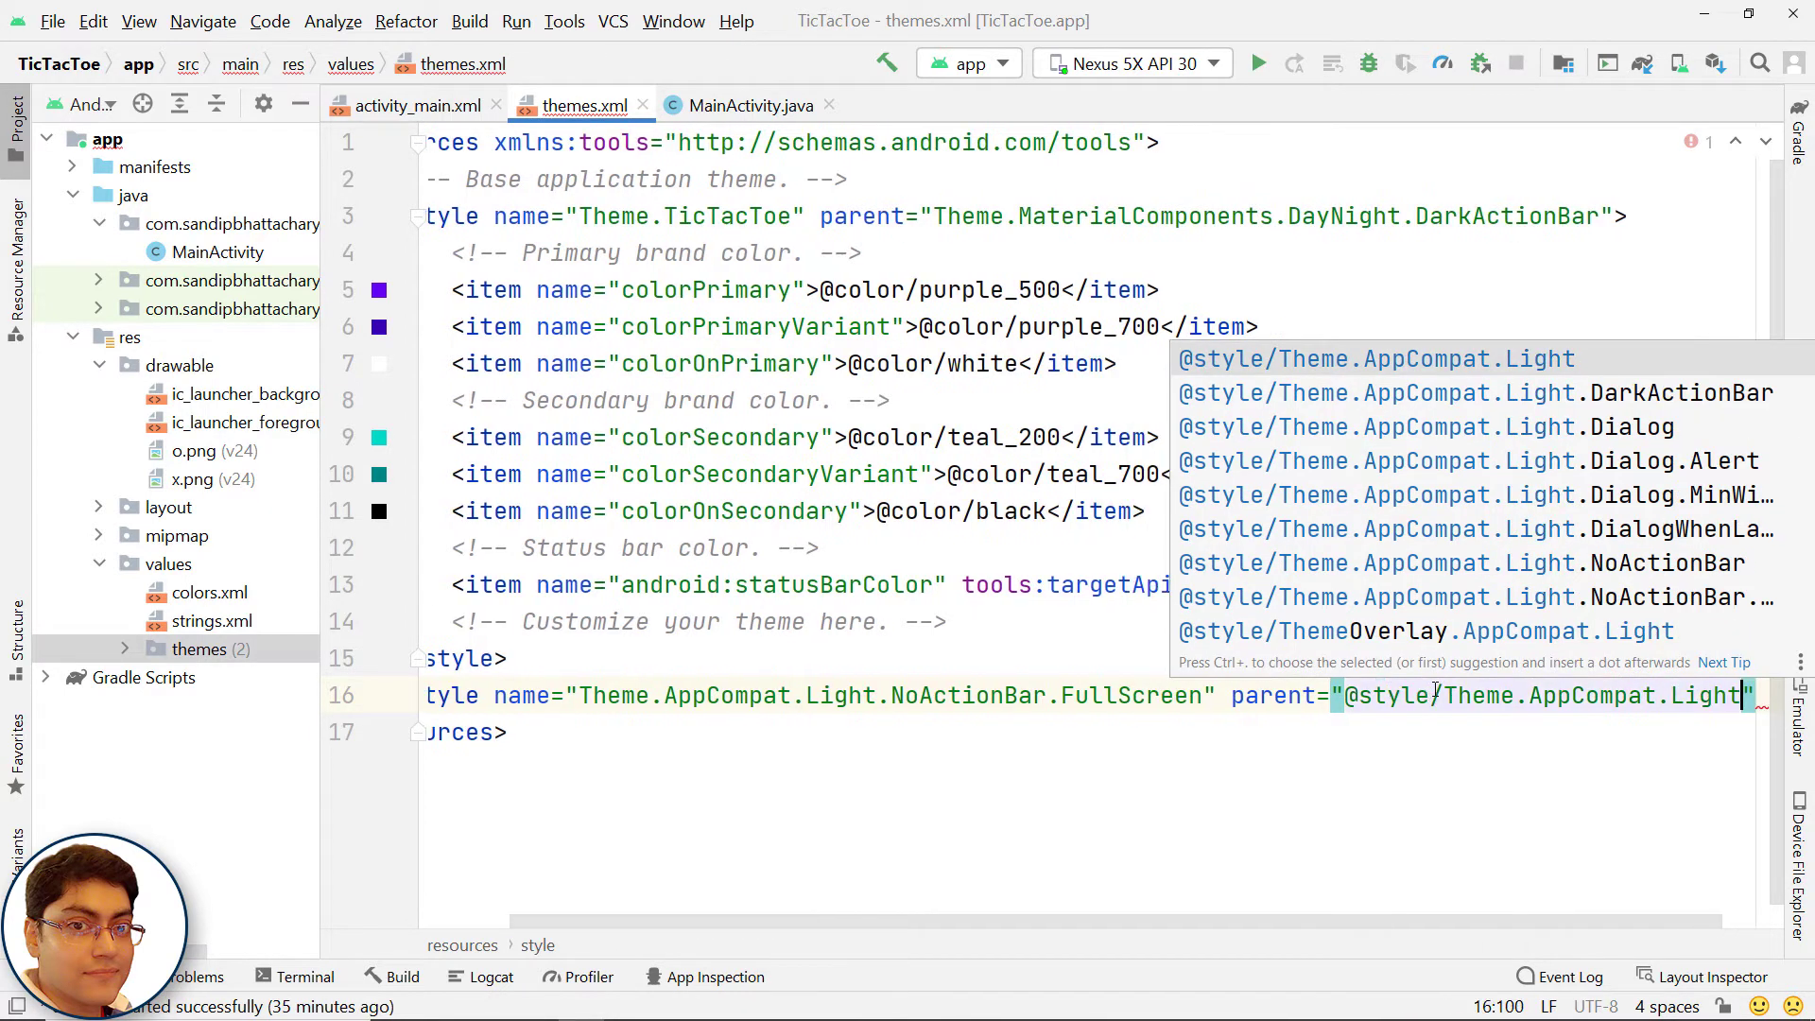
{"action": "type", "text": ".No"}
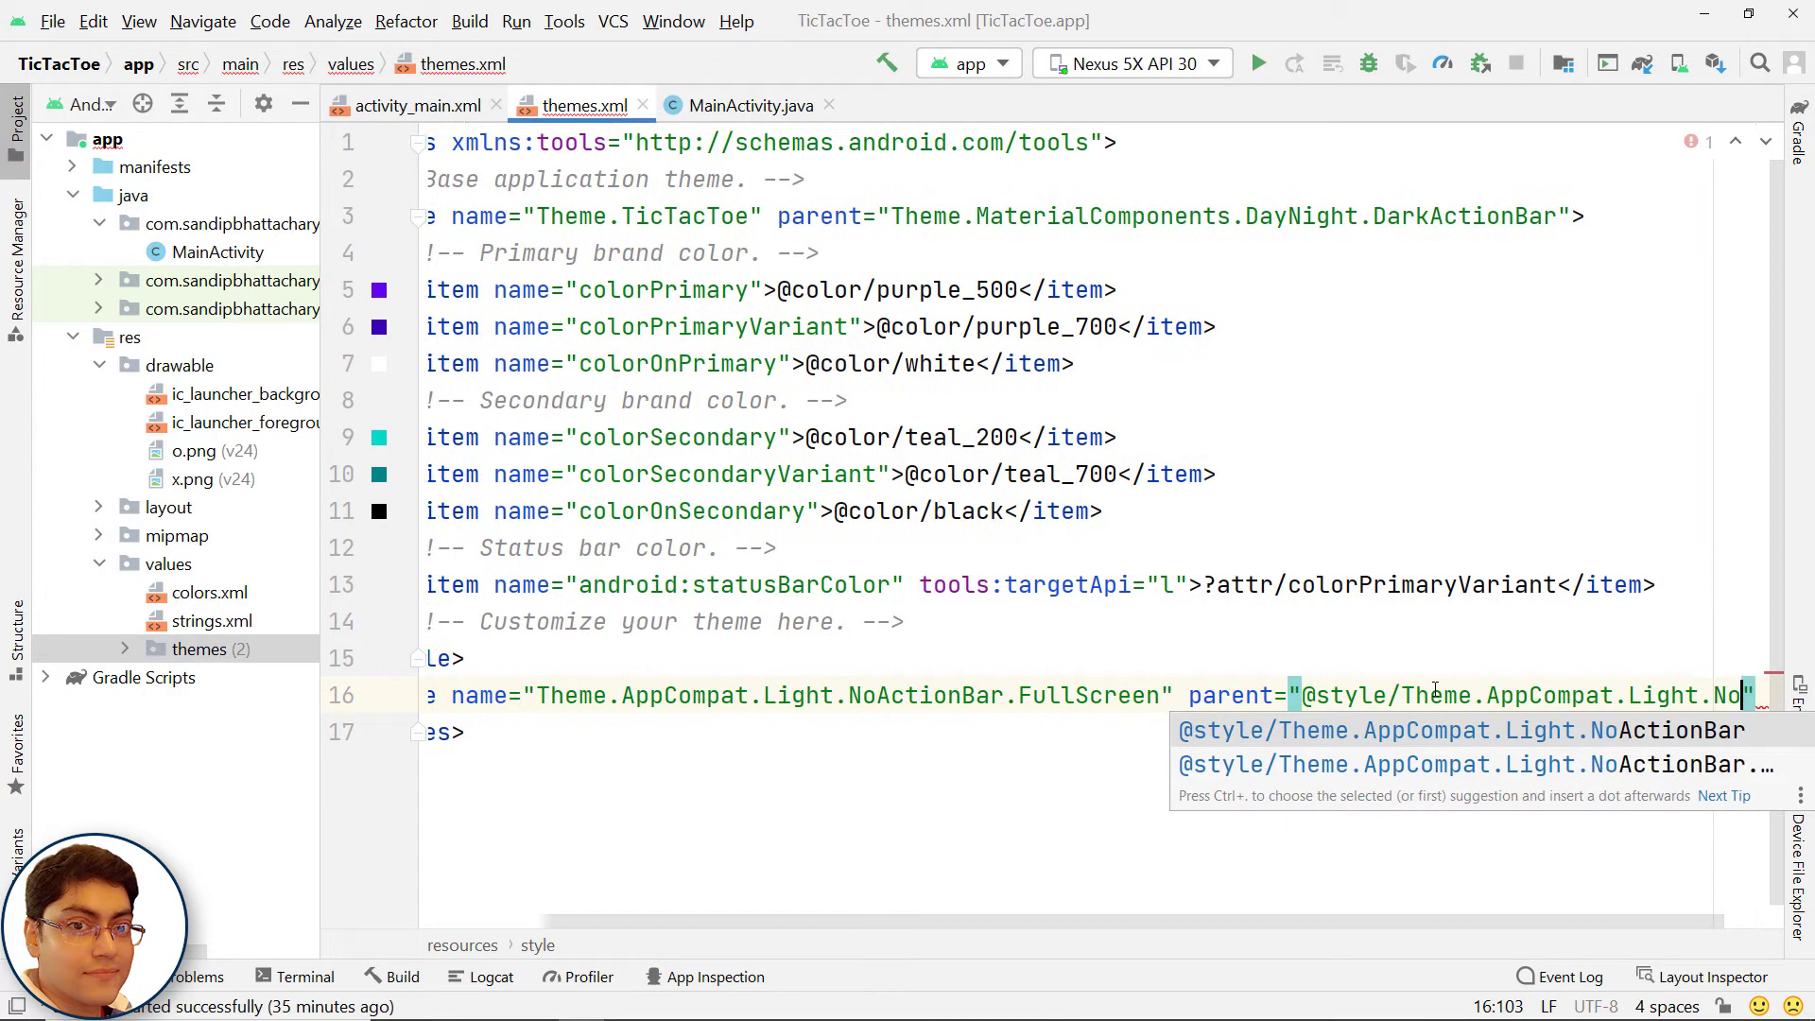
{"action": "type", "text": "Action"}
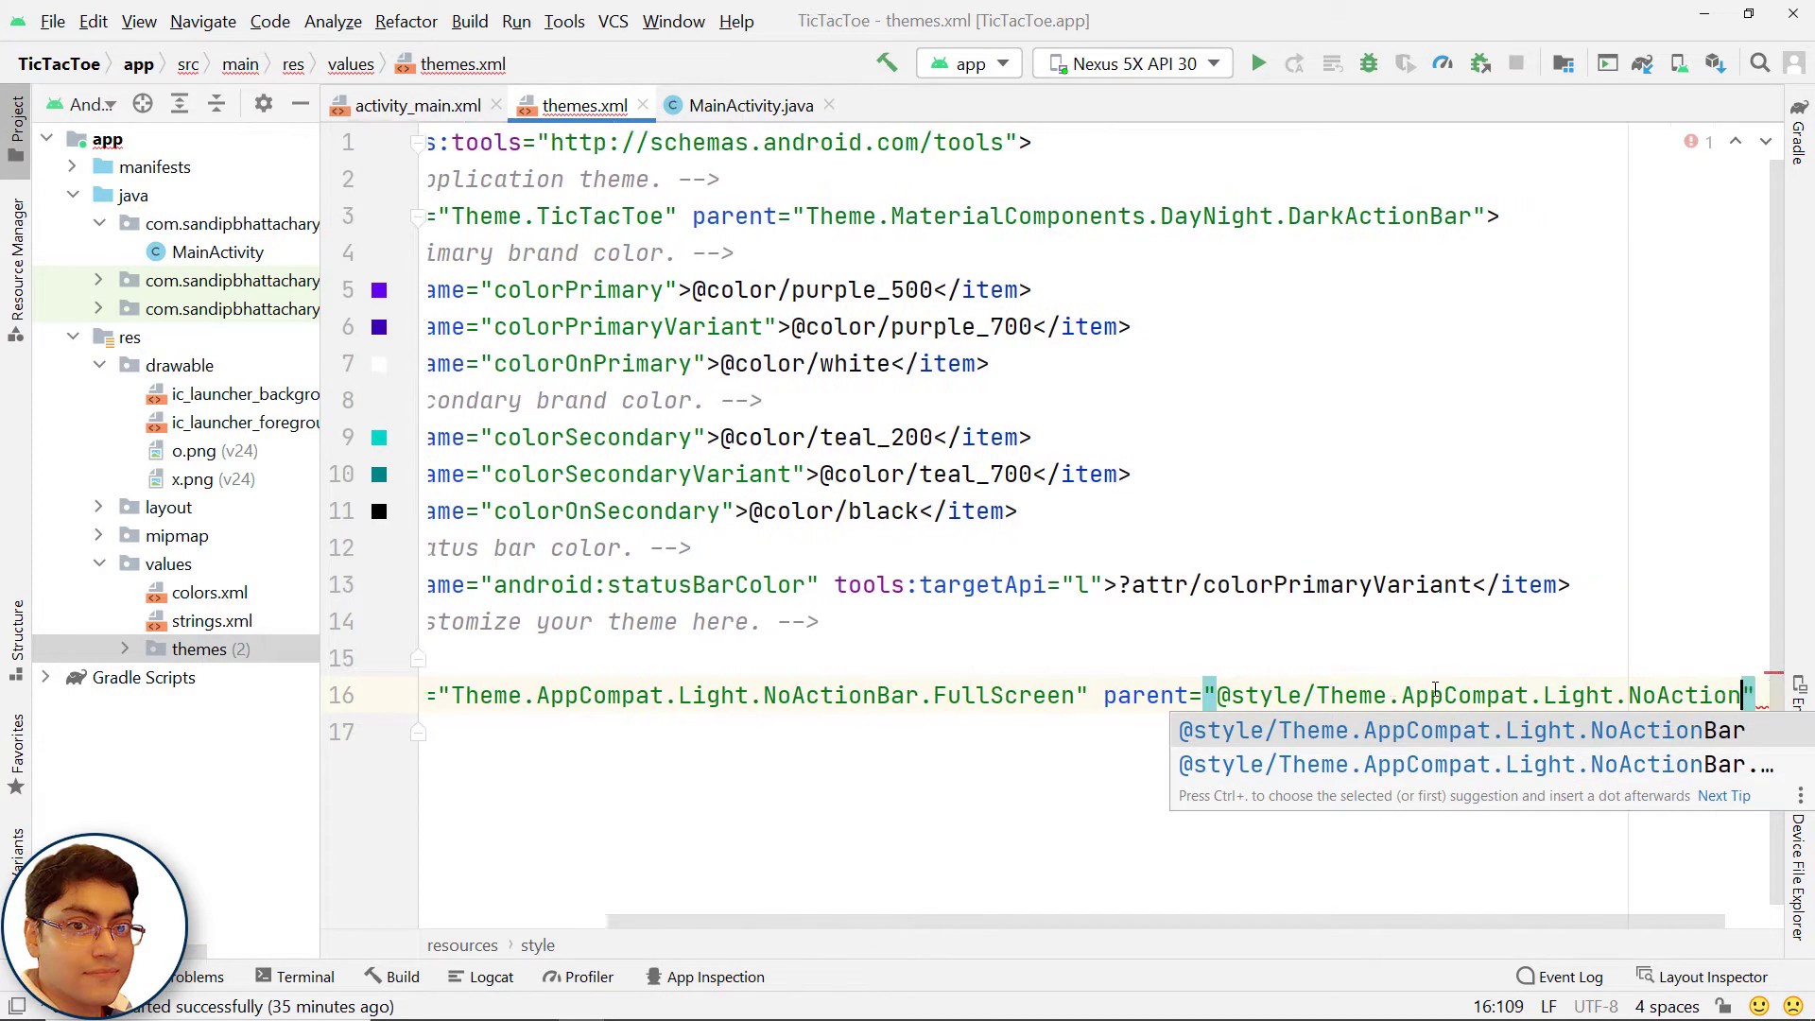
{"action": "type", "text": "Bar"}
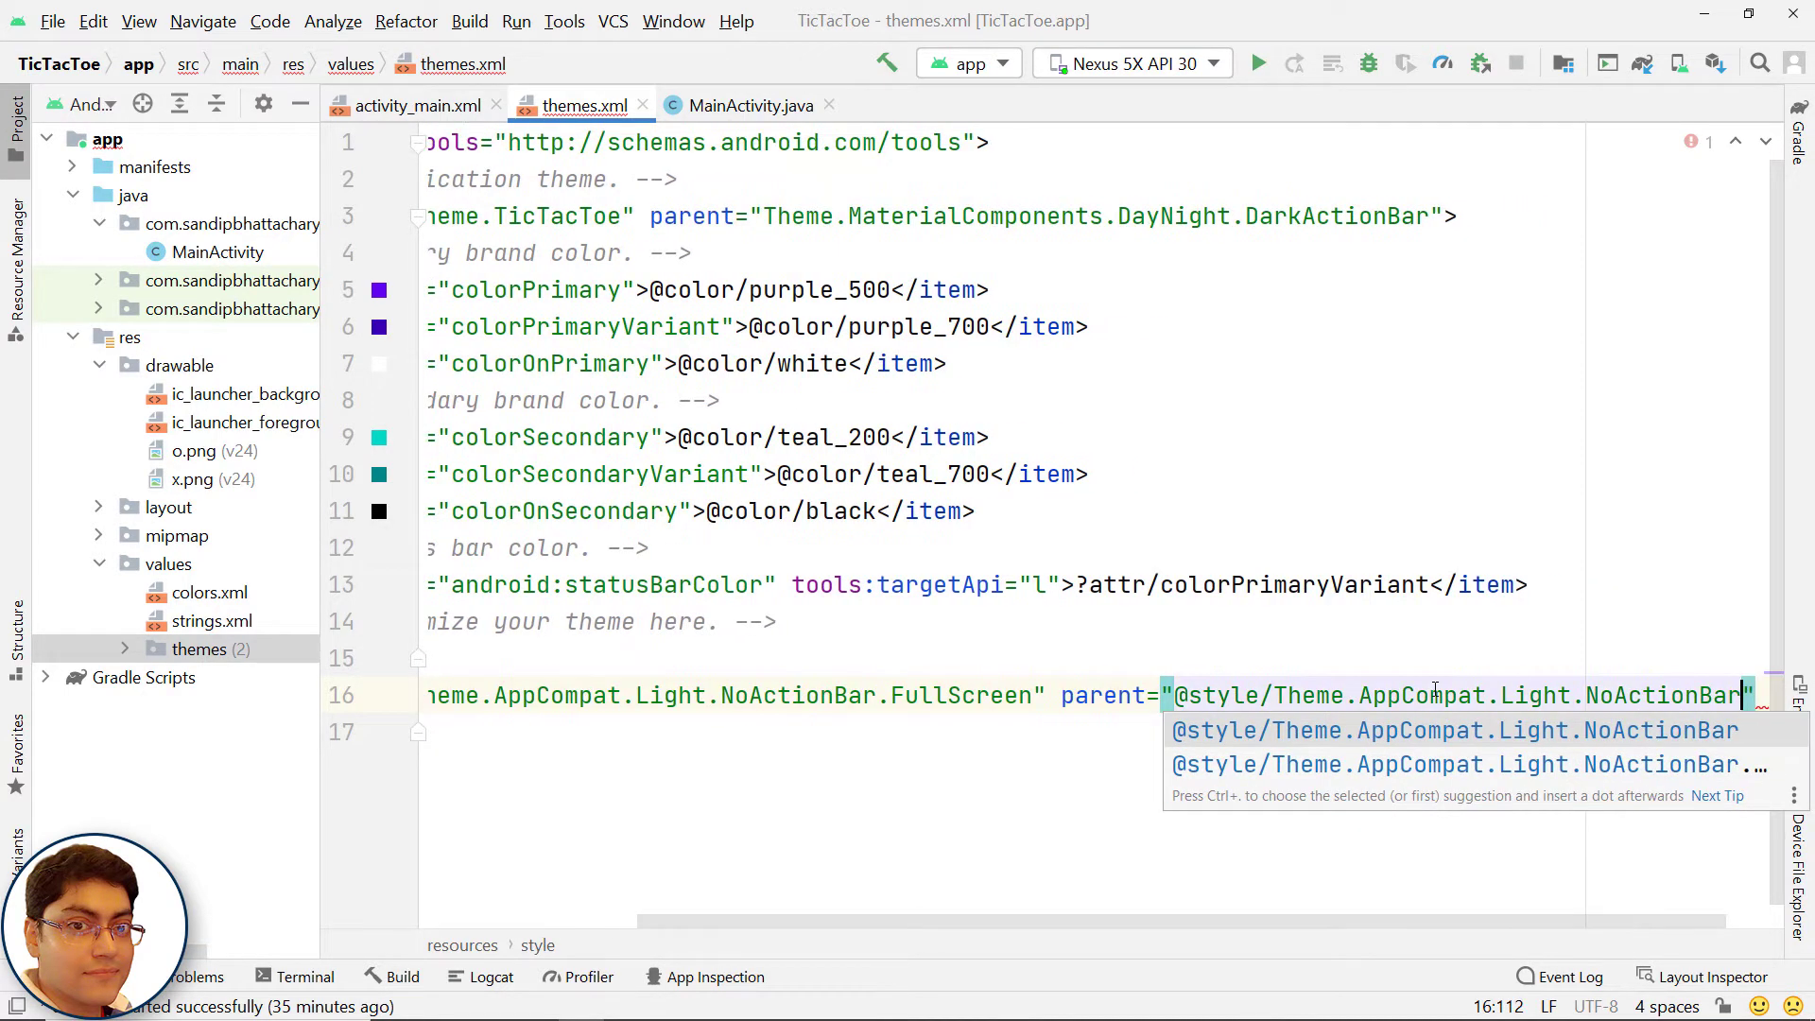
{"action": "key", "text": "Return"}
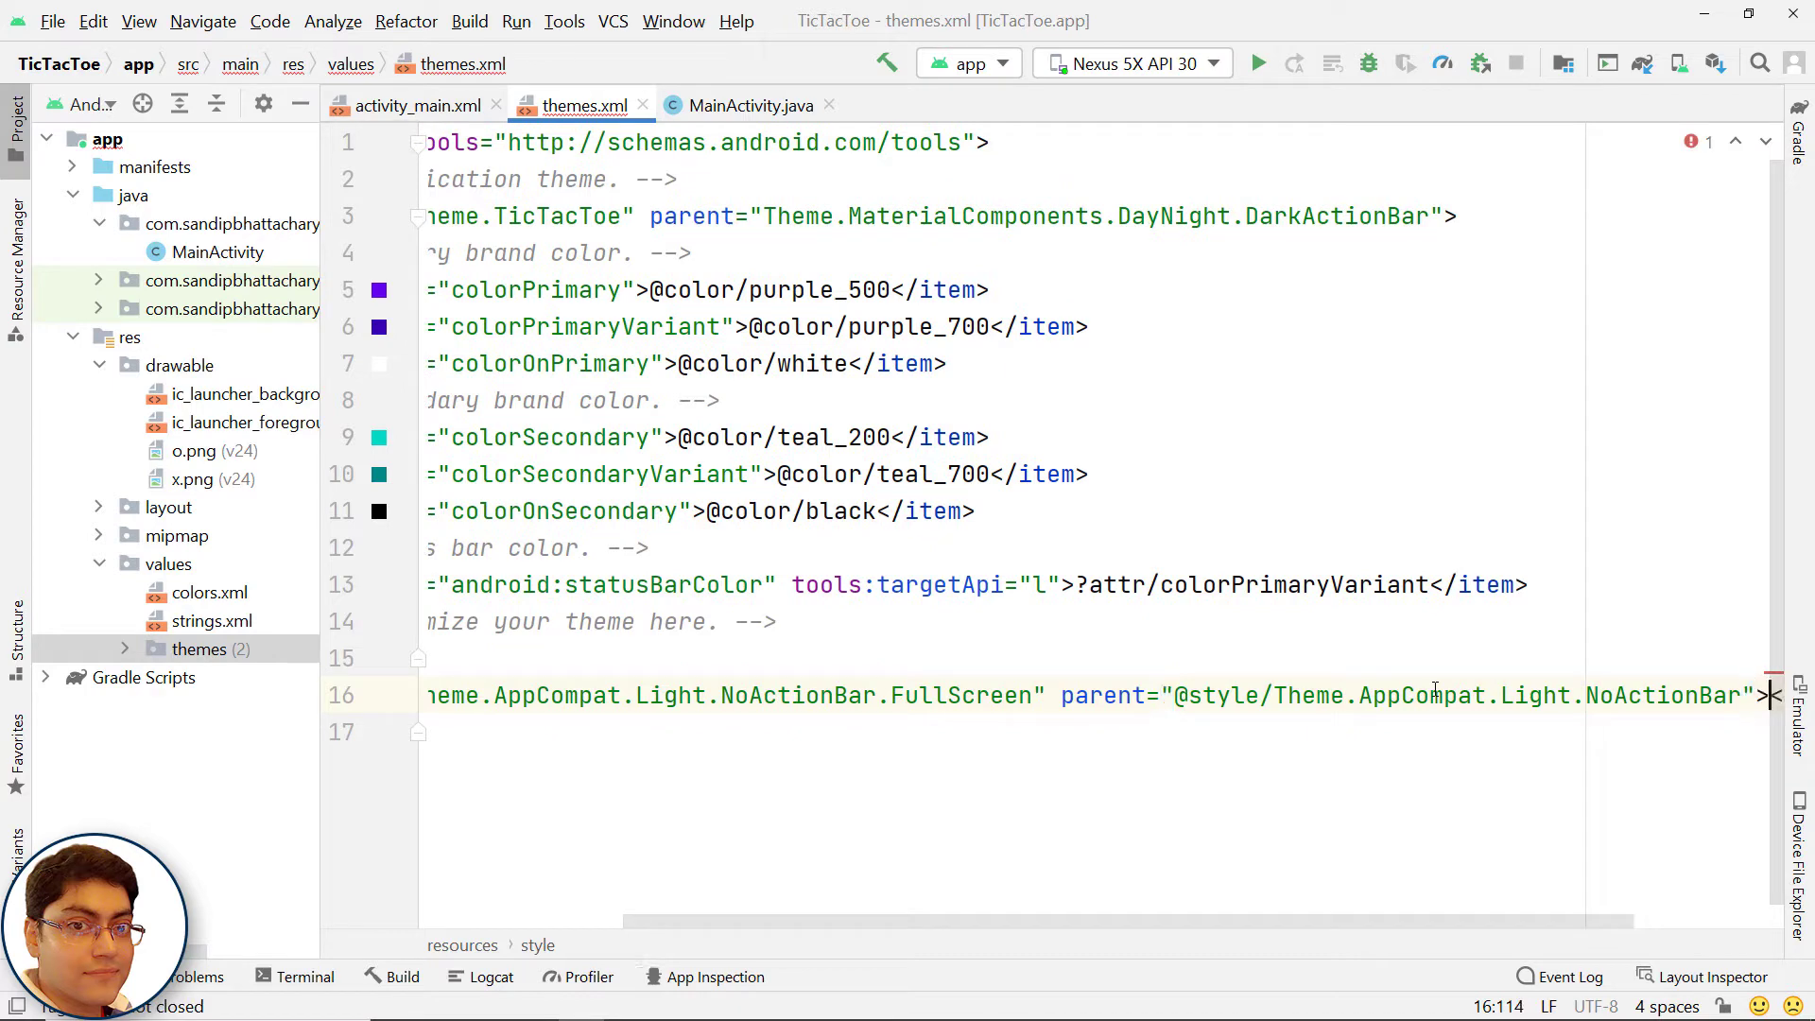
{"action": "type", "text": ">"}
{"action": "key", "text": "Return"}
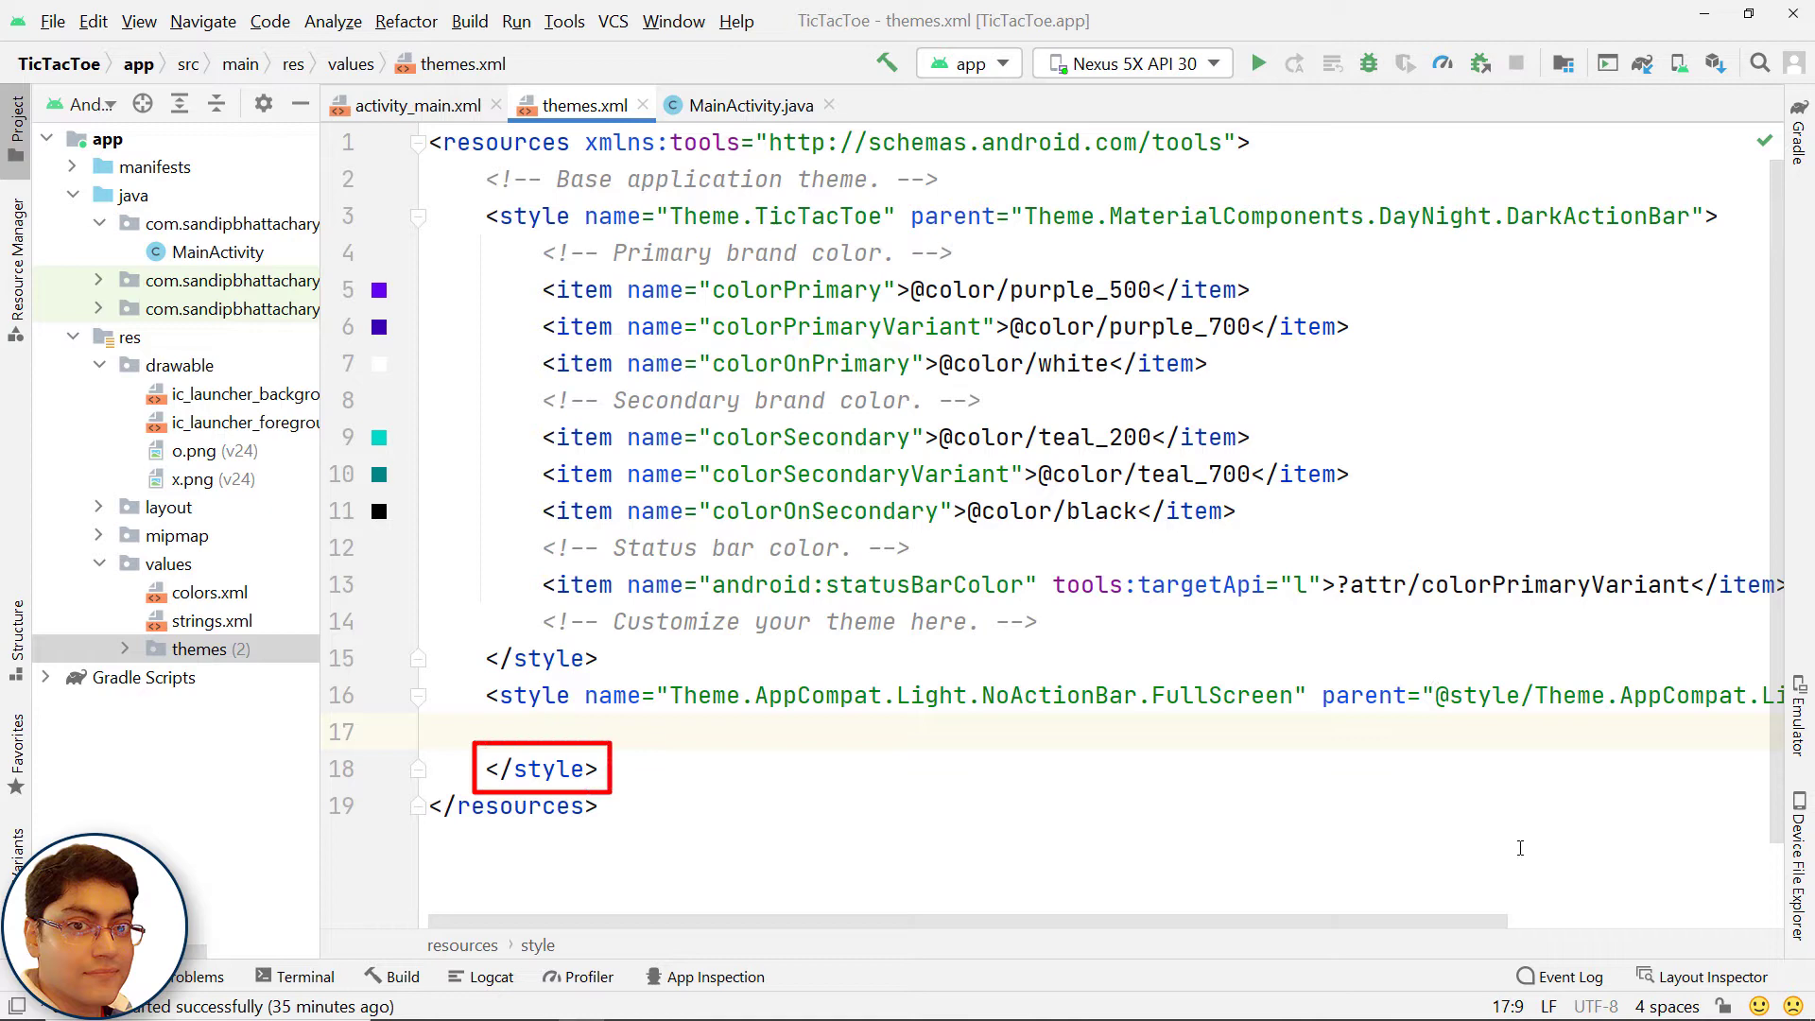
{"action": "mouse_move", "coordinate": [1447, 923]}
{"action": "left_mouse_down"}
{"action": "mouse_move", "coordinate": [1669, 925]}
{"action": "mouse_move", "coordinate": [1320, 928]}
{"action": "left_mouse_up"}
{"action": "type", "text": "<i"}
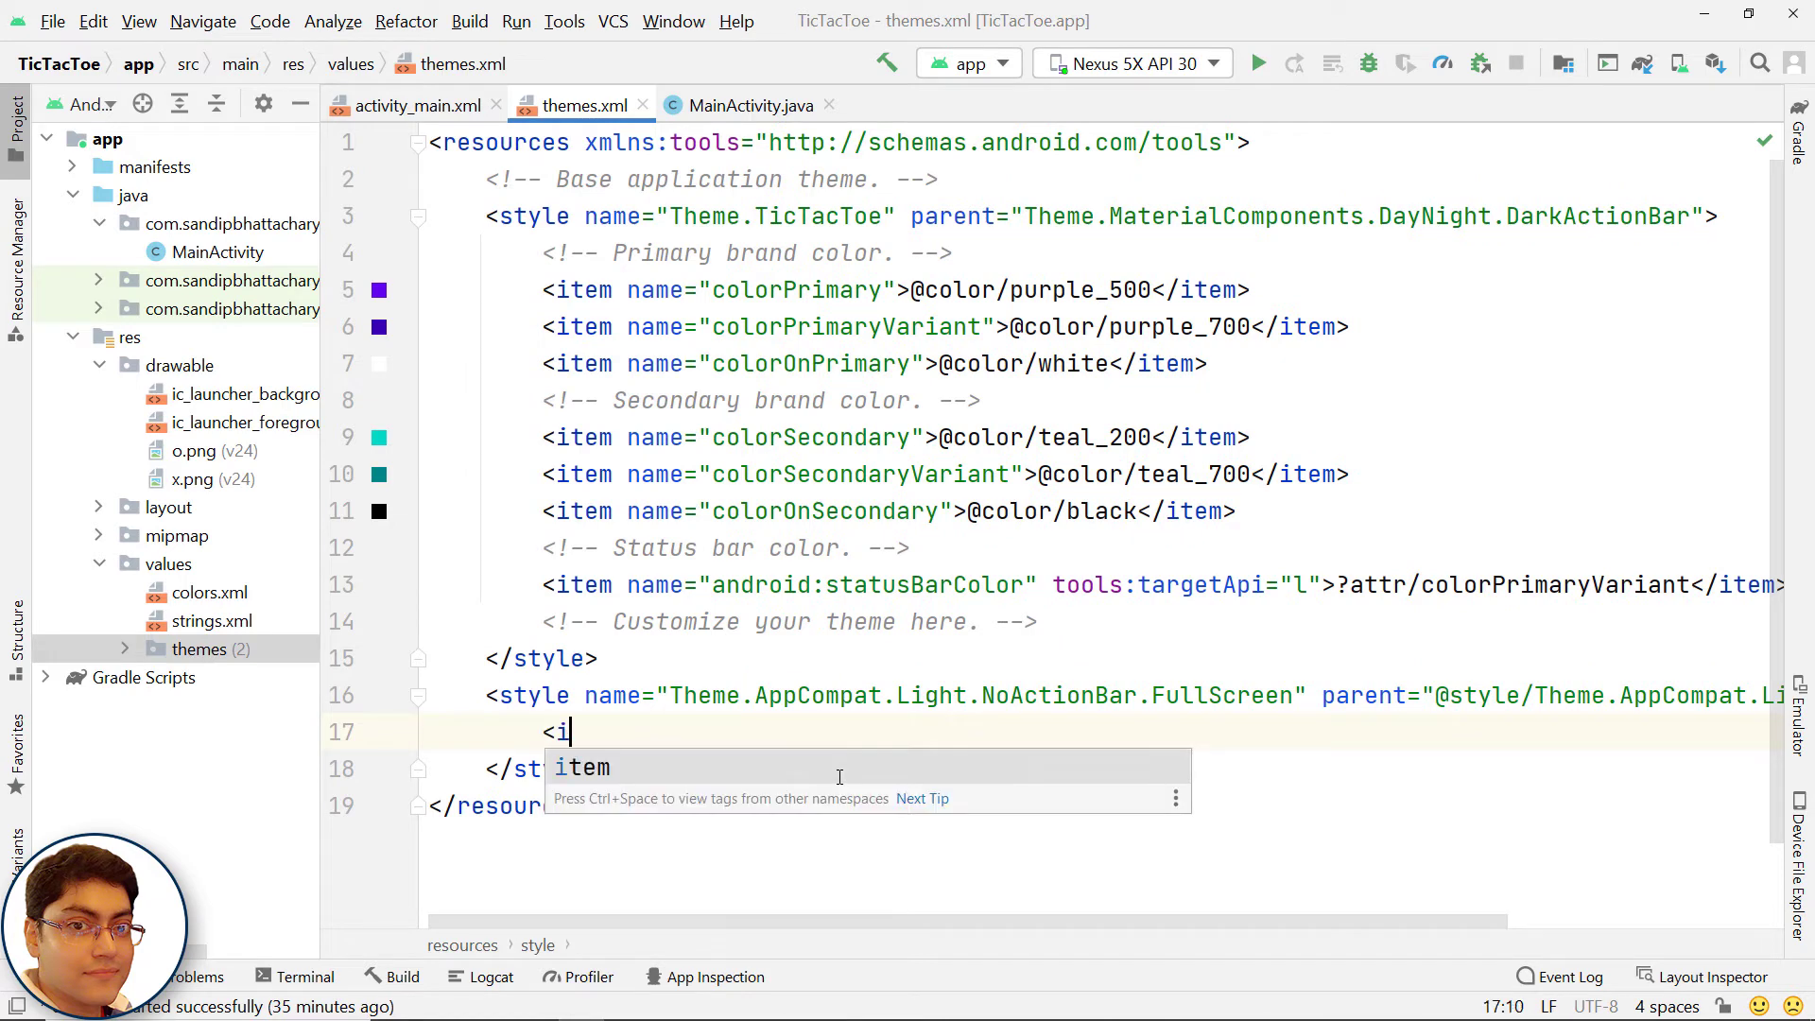
{"action": "type", "text": "te"}
Add an android:windowNoTitle item set to true in the FullScreen style
{"action": "key", "text": "Escape"}
{"action": "type", "text": "m"}
{"action": "key", "text": "Return"}
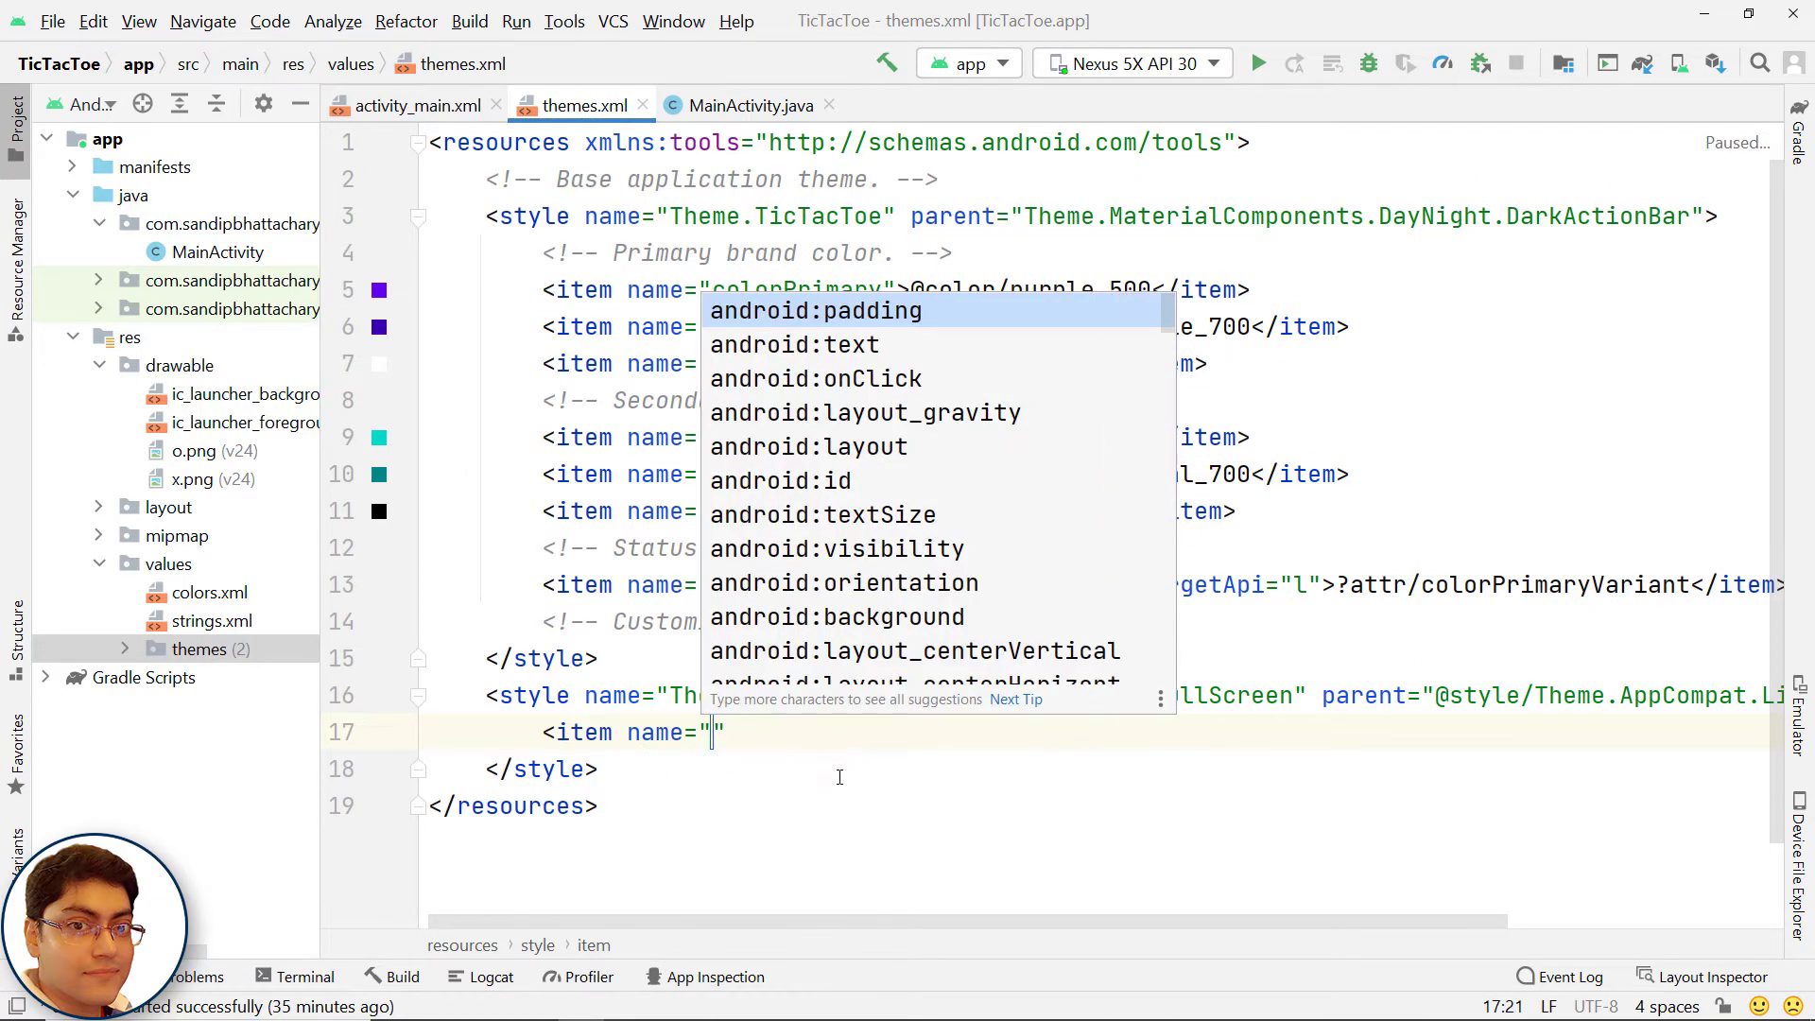
{"action": "type", "text": "androi"}
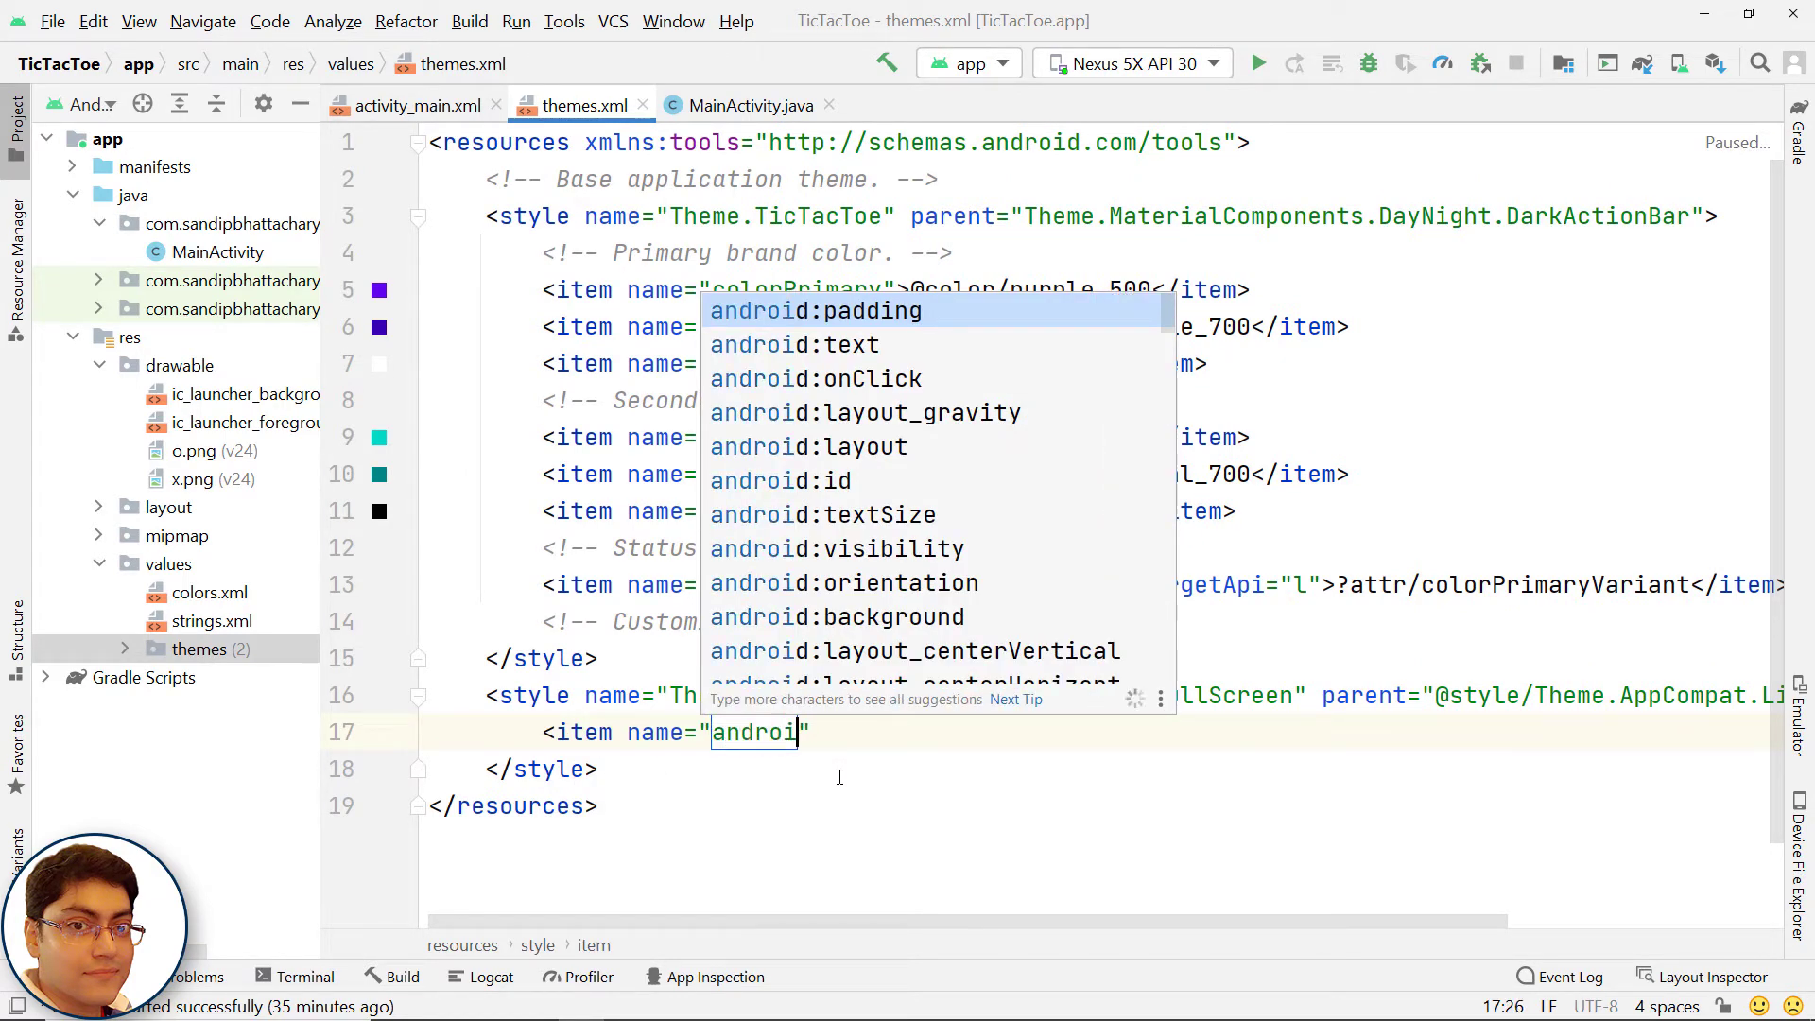
{"action": "type", "text": "d:"}
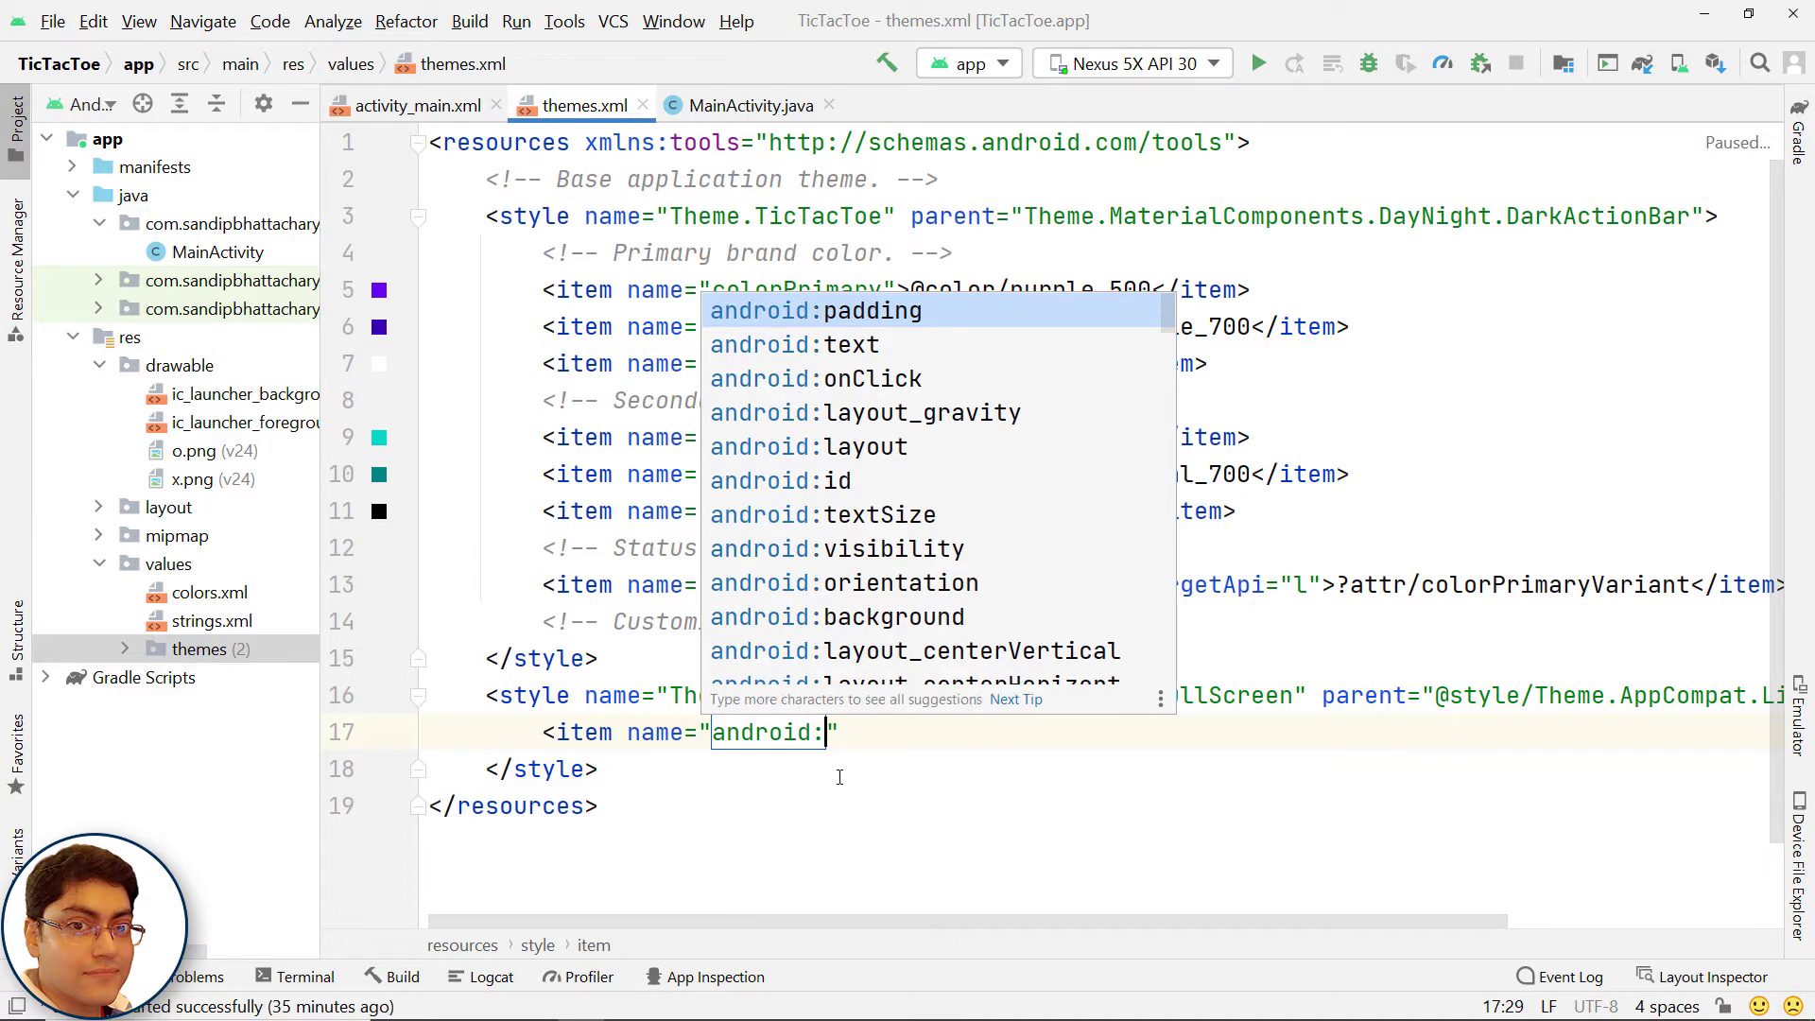
{"action": "type", "text": "window"}
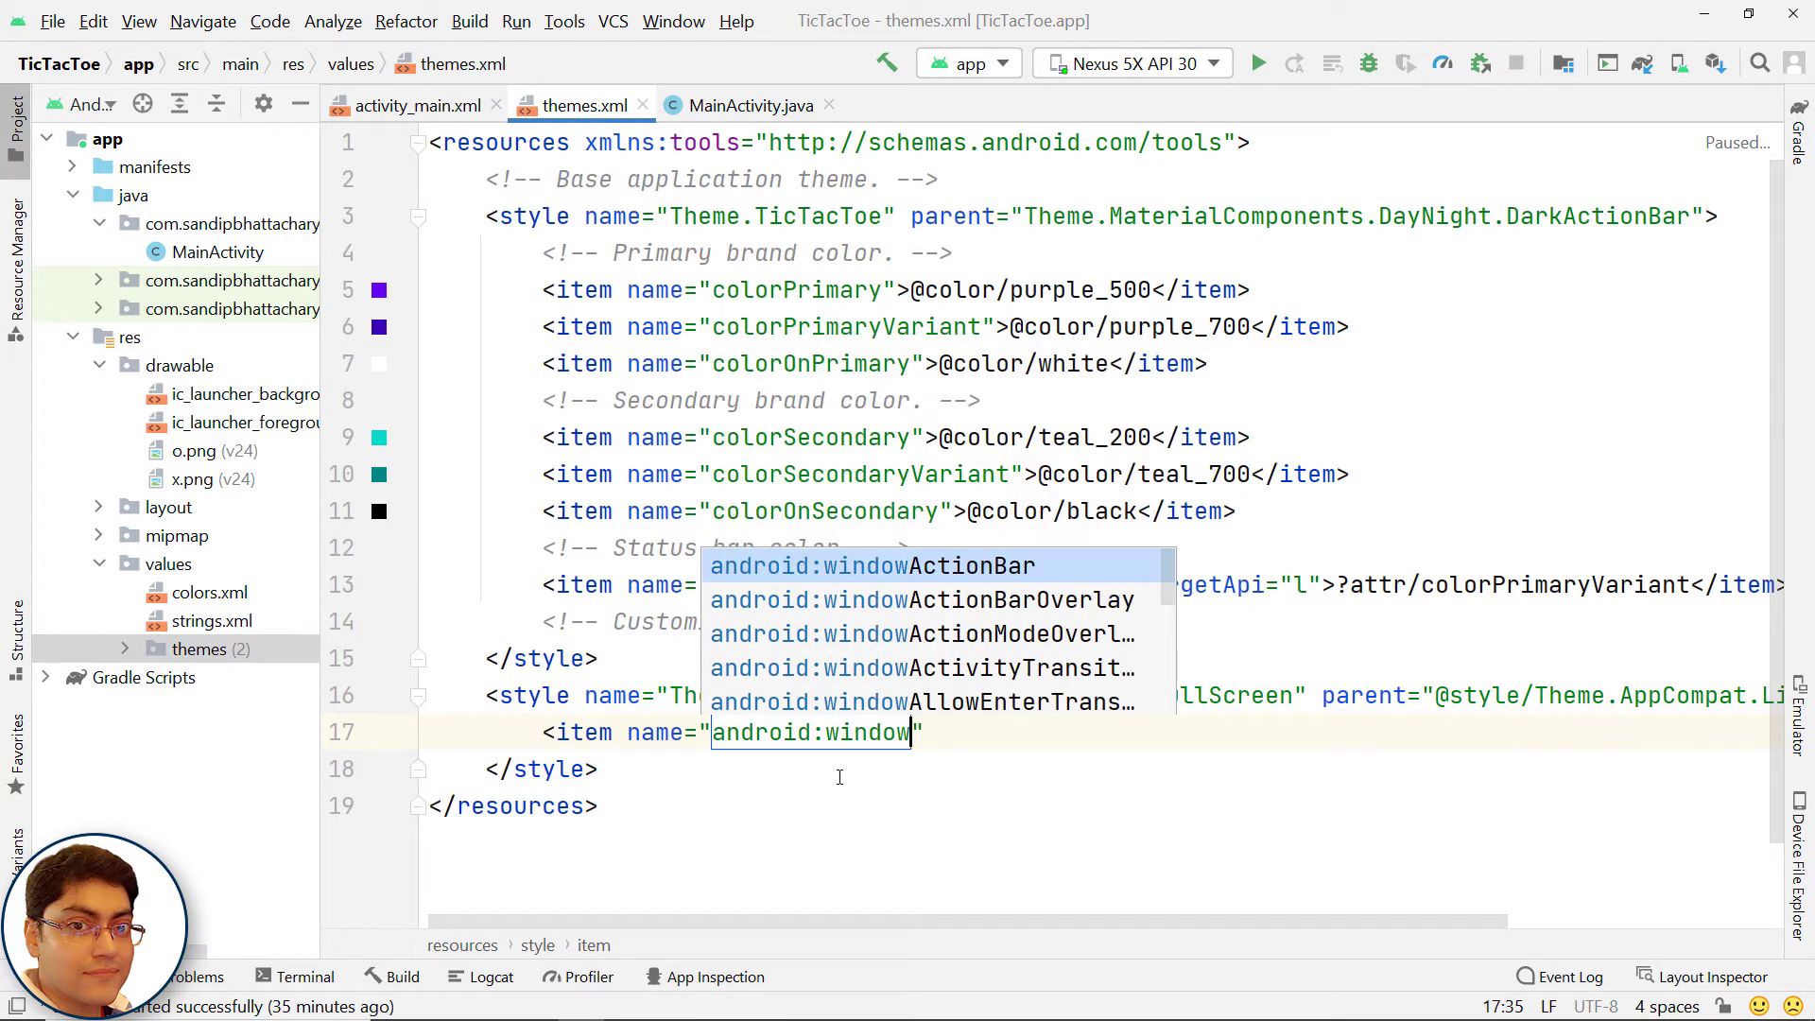
{"action": "type", "text": "No"}
{"action": "key", "text": "Down"}
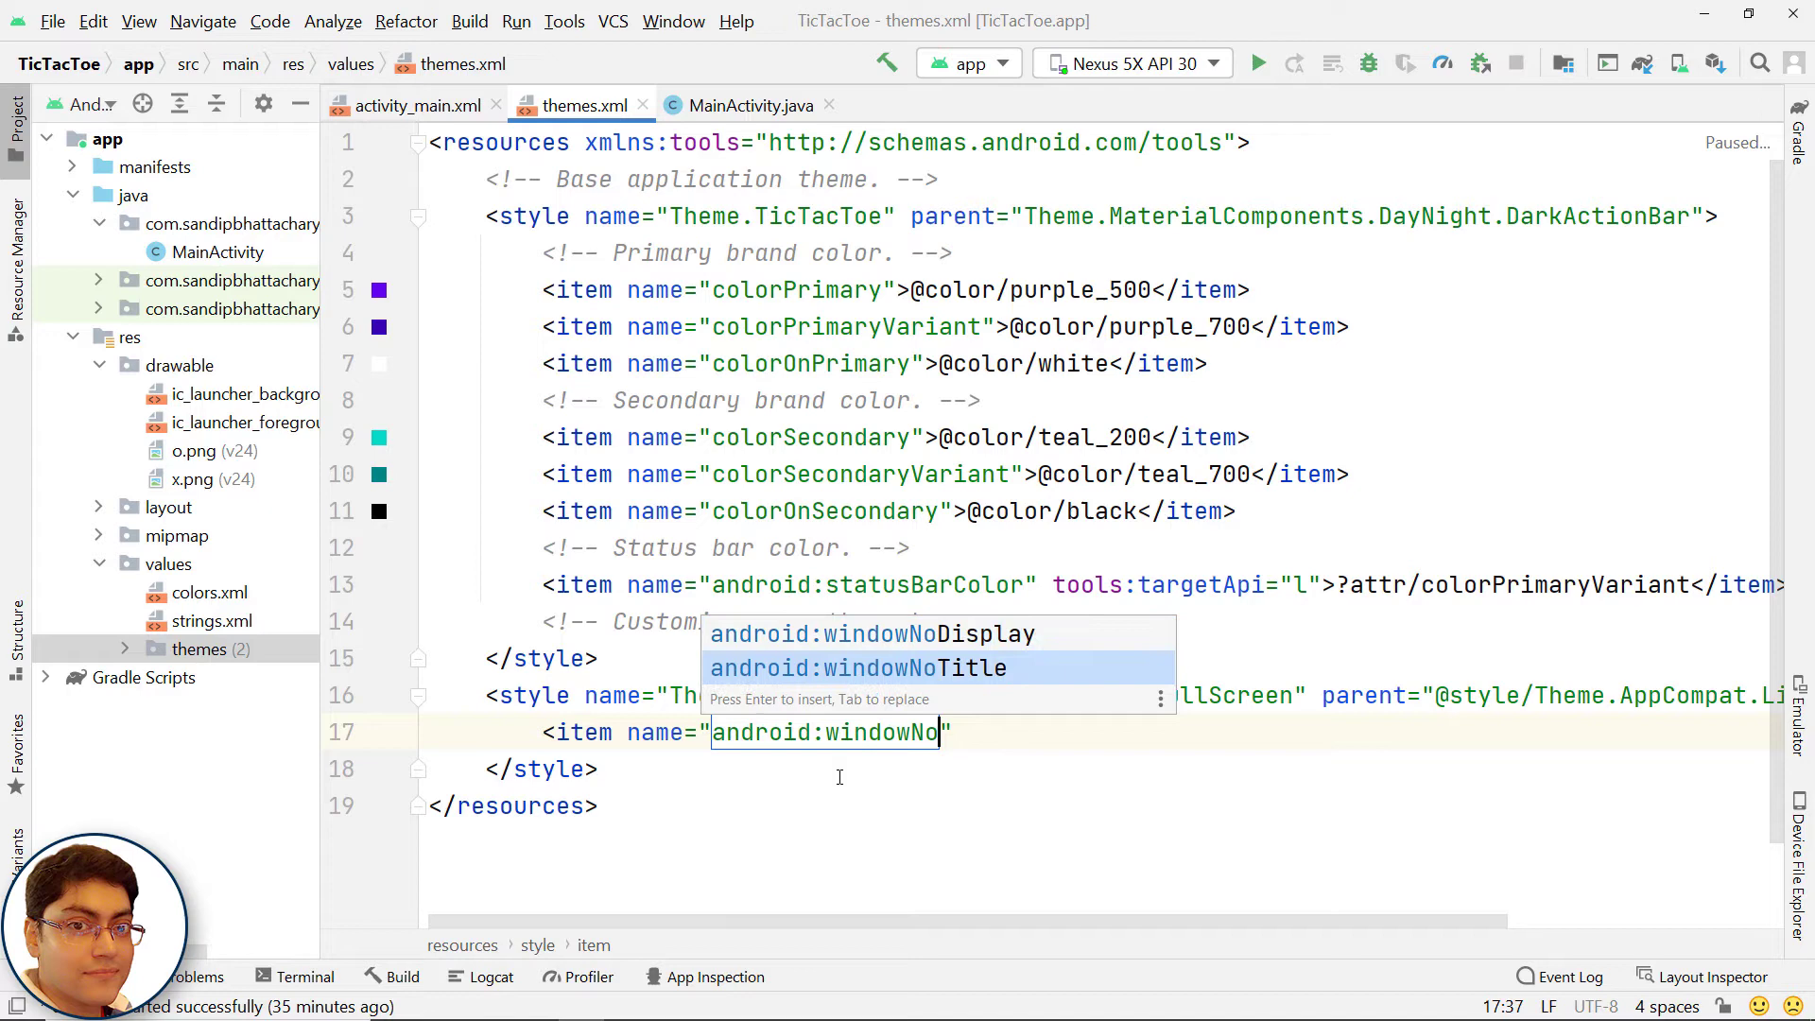
{"action": "key", "text": "Return"}
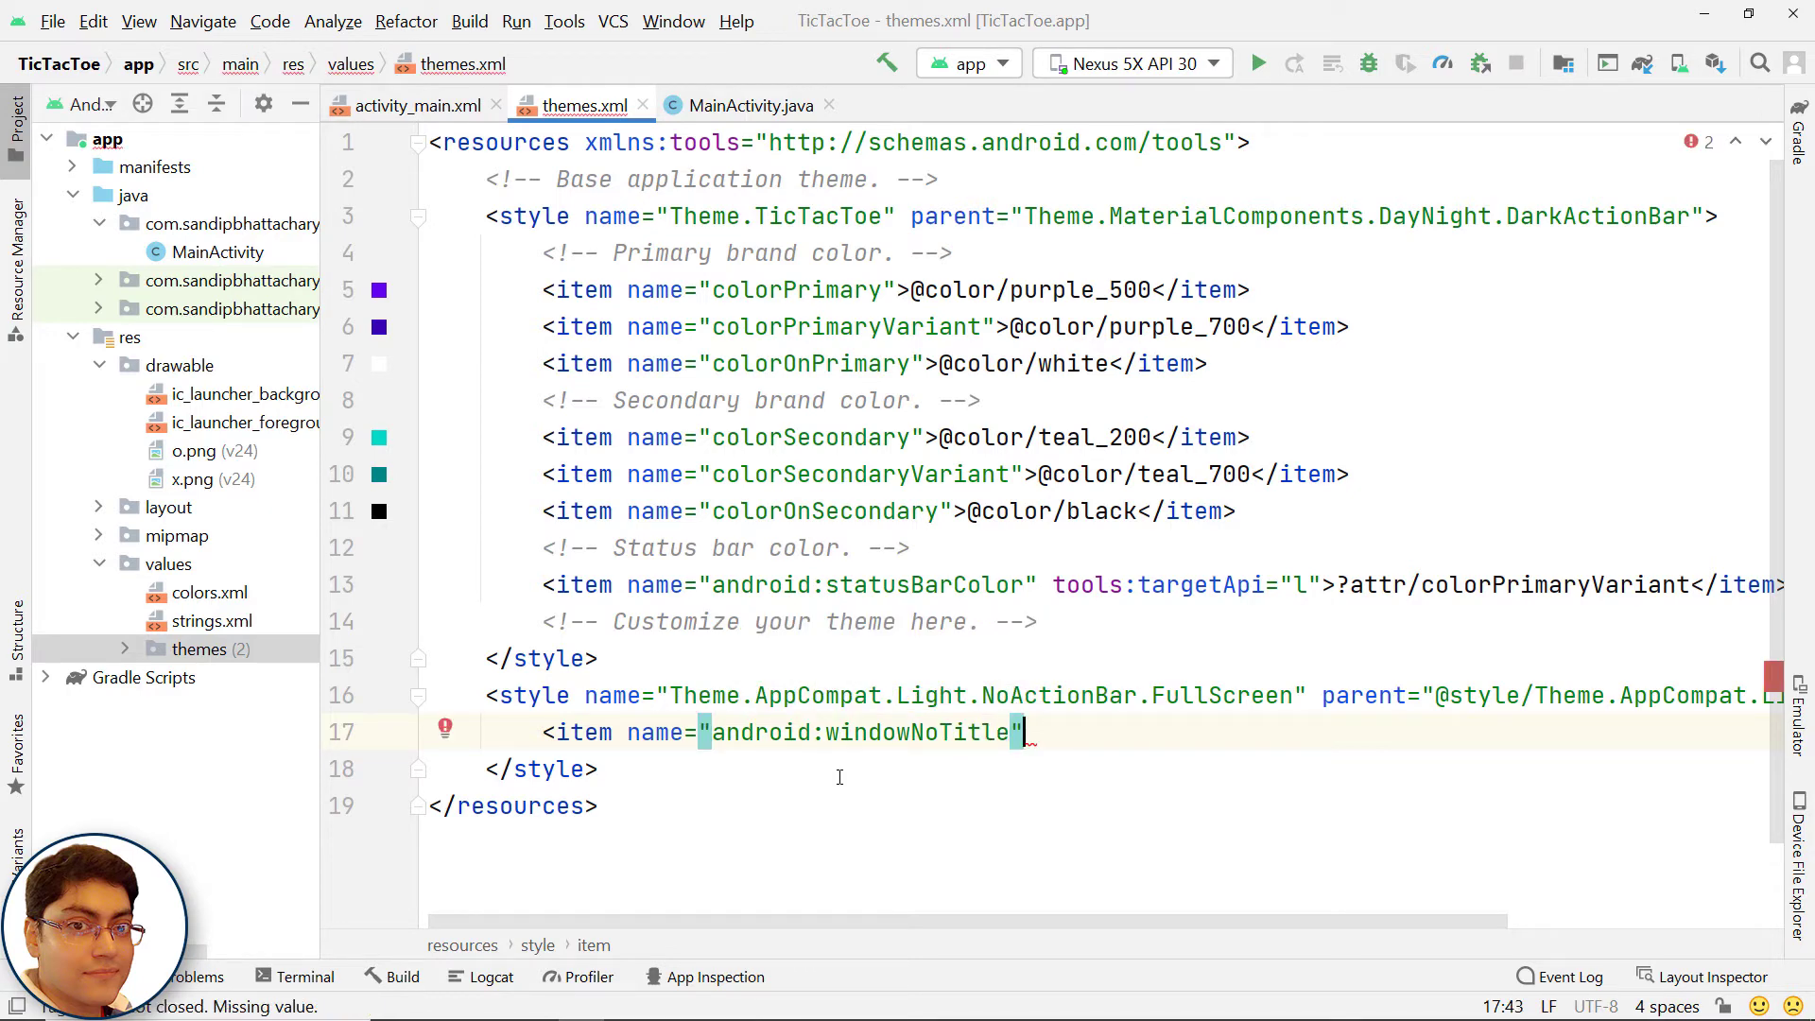
{"action": "type", "text": ">"}
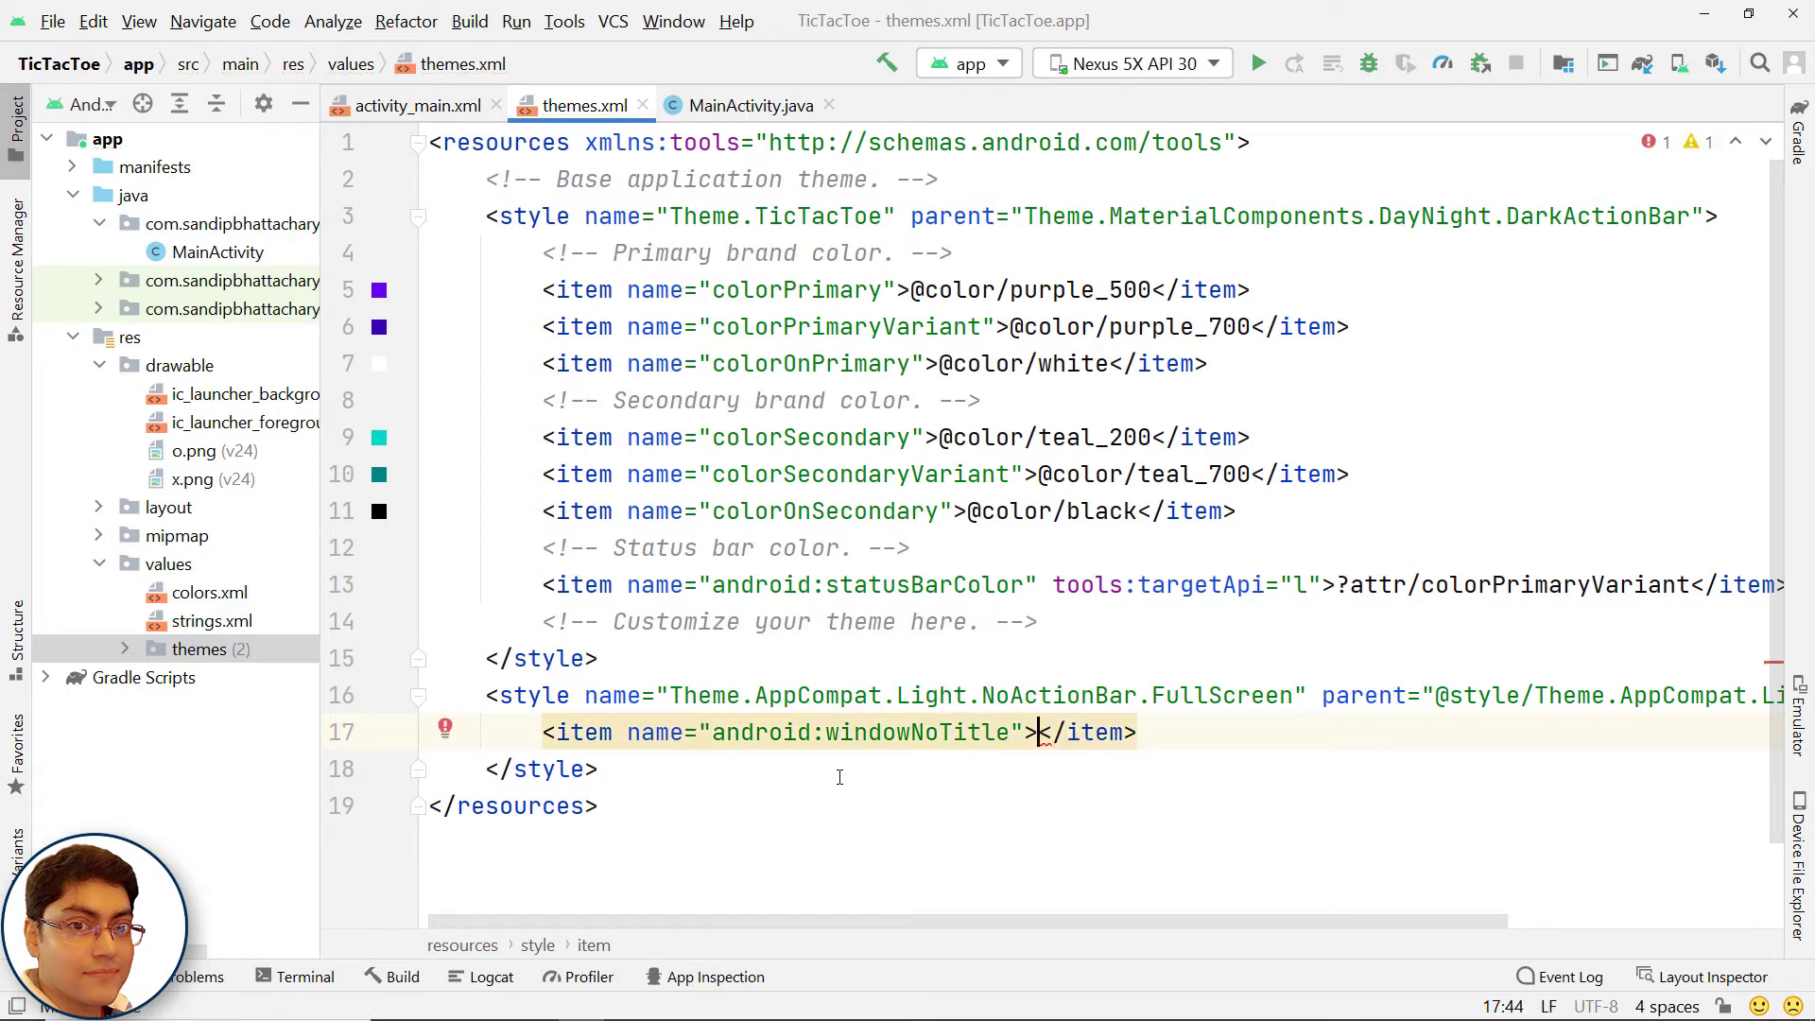
{"action": "type", "text": "tru"}
{"action": "key", "text": "Return"}
{"action": "key", "text": "Right"}
{"action": "key", "text": "Right"}
{"action": "key", "text": "Right"}
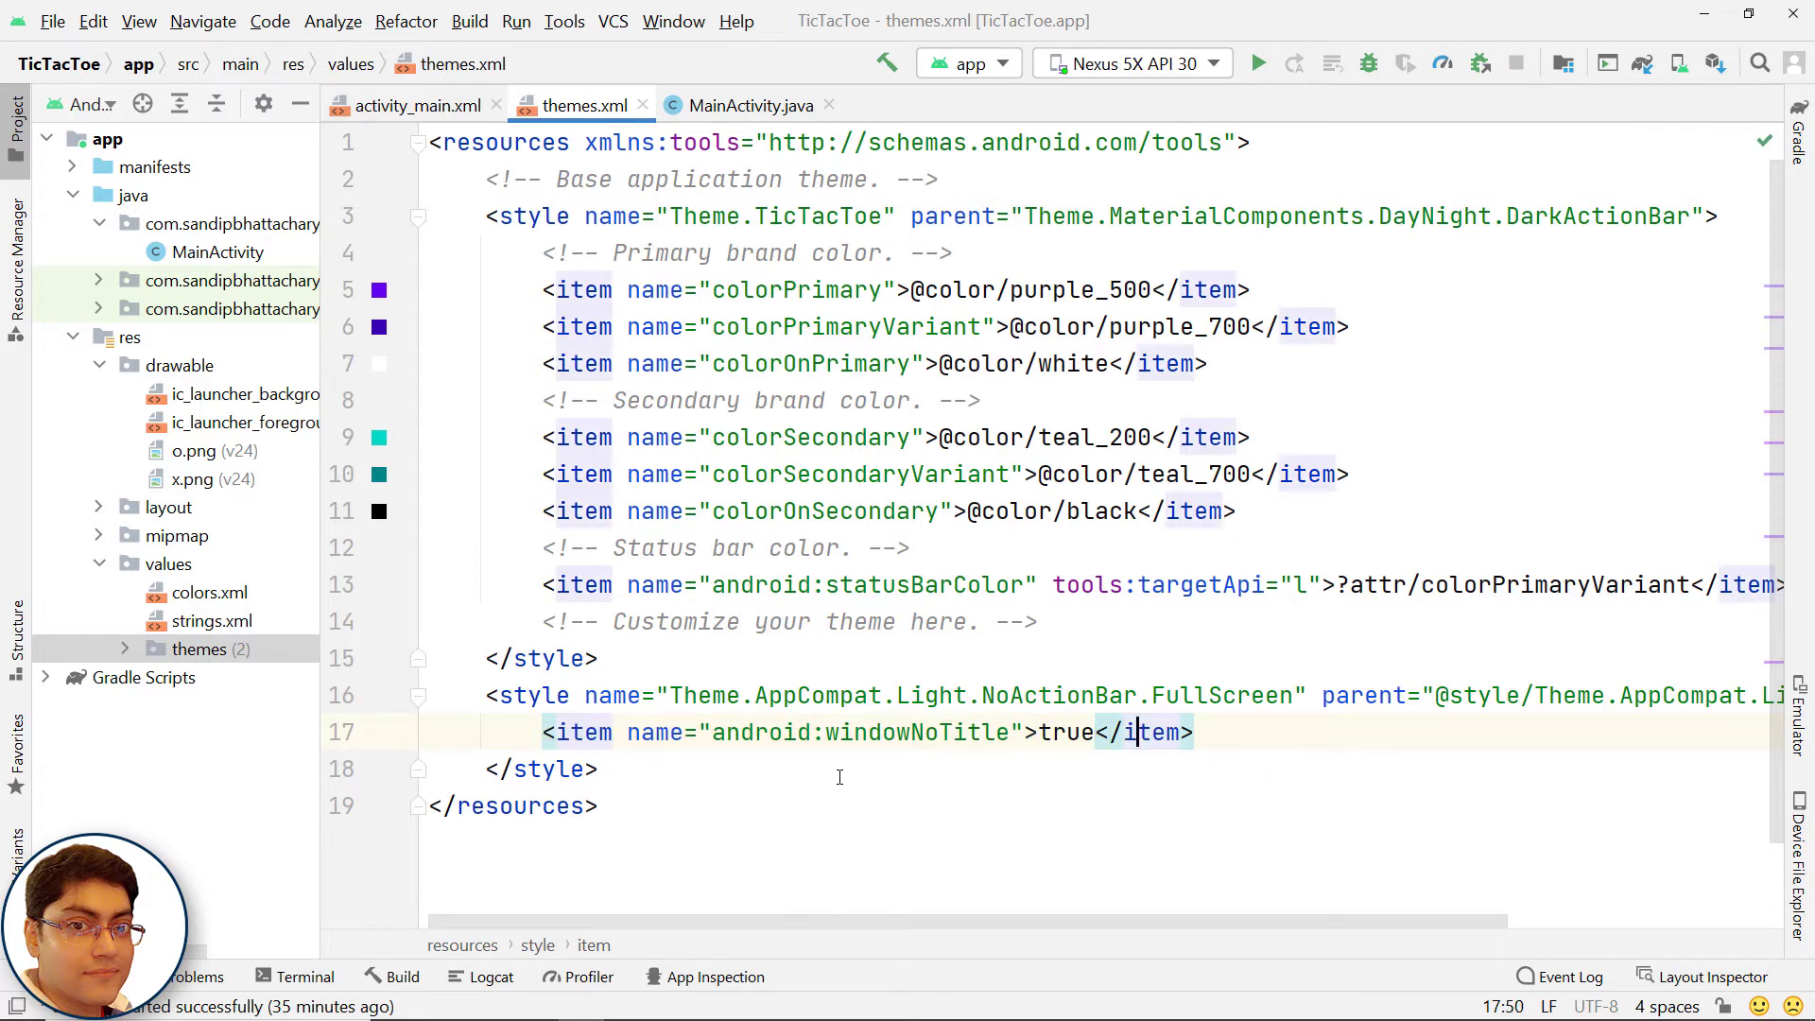
{"action": "key", "text": "End"}
Add an android:windowActionBar item set to false on the next line
{"action": "key", "text": "Return"}
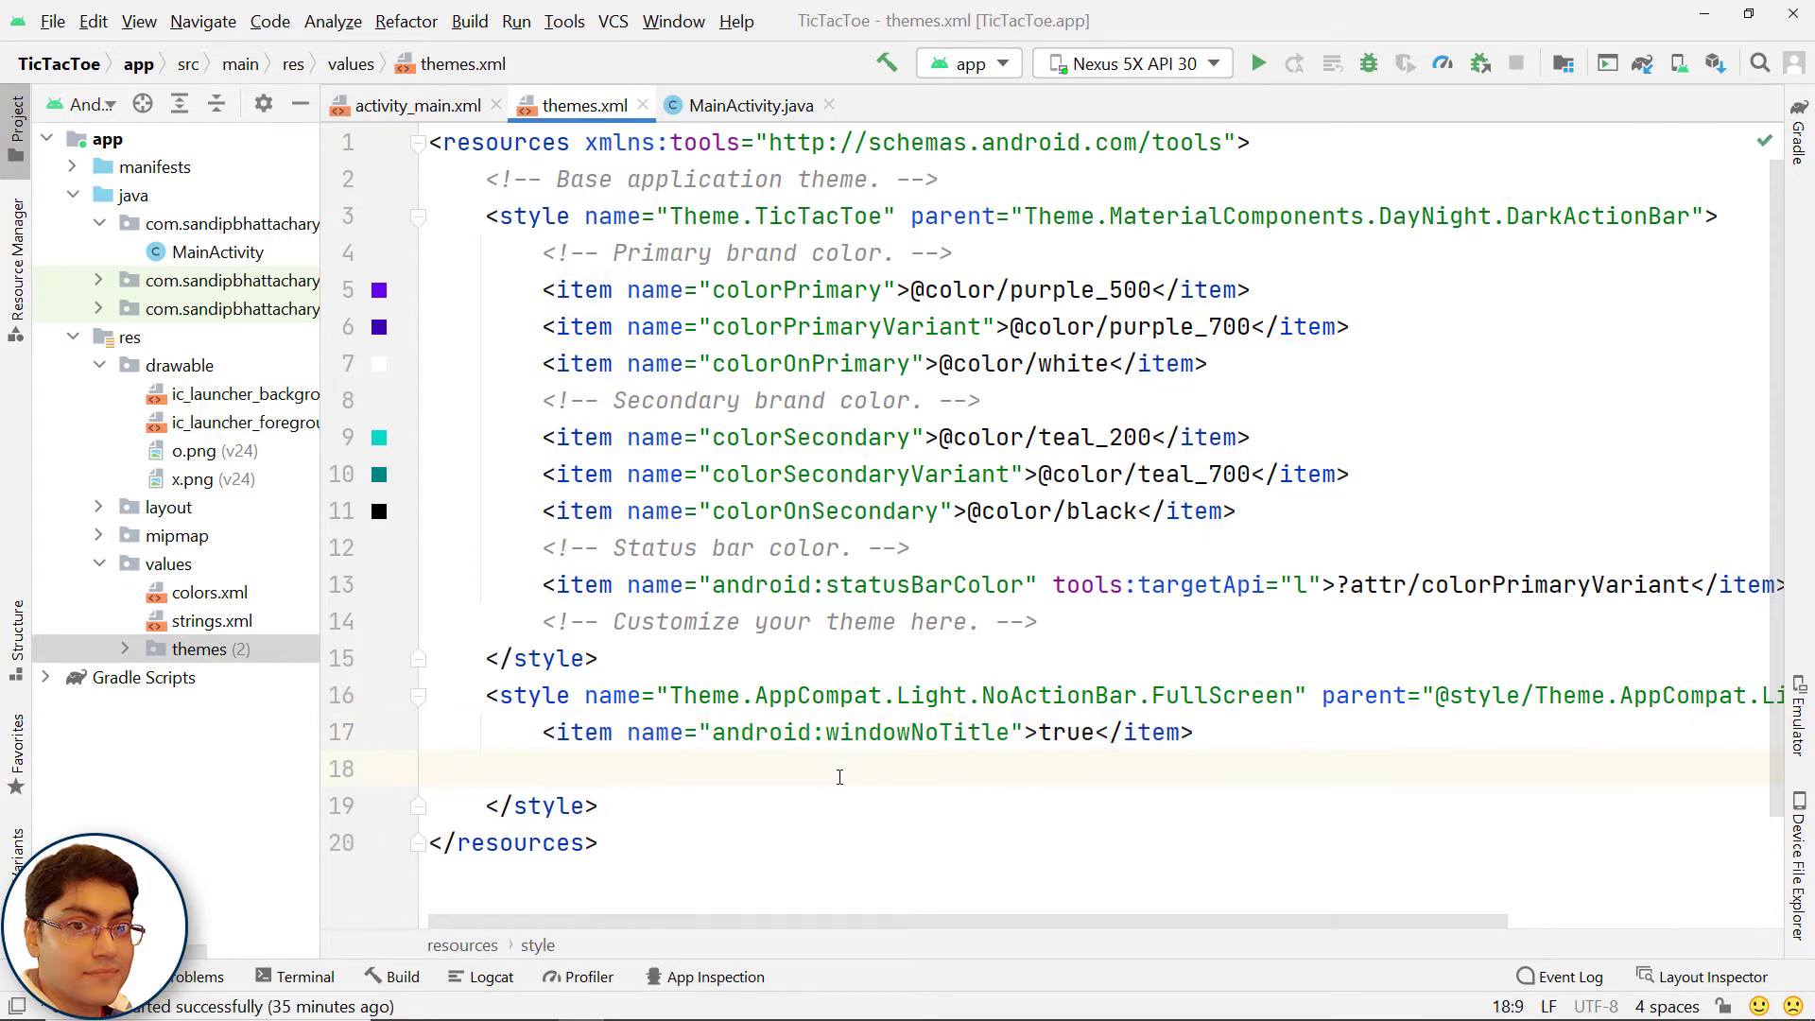
{"action": "type", "text": "<ite"}
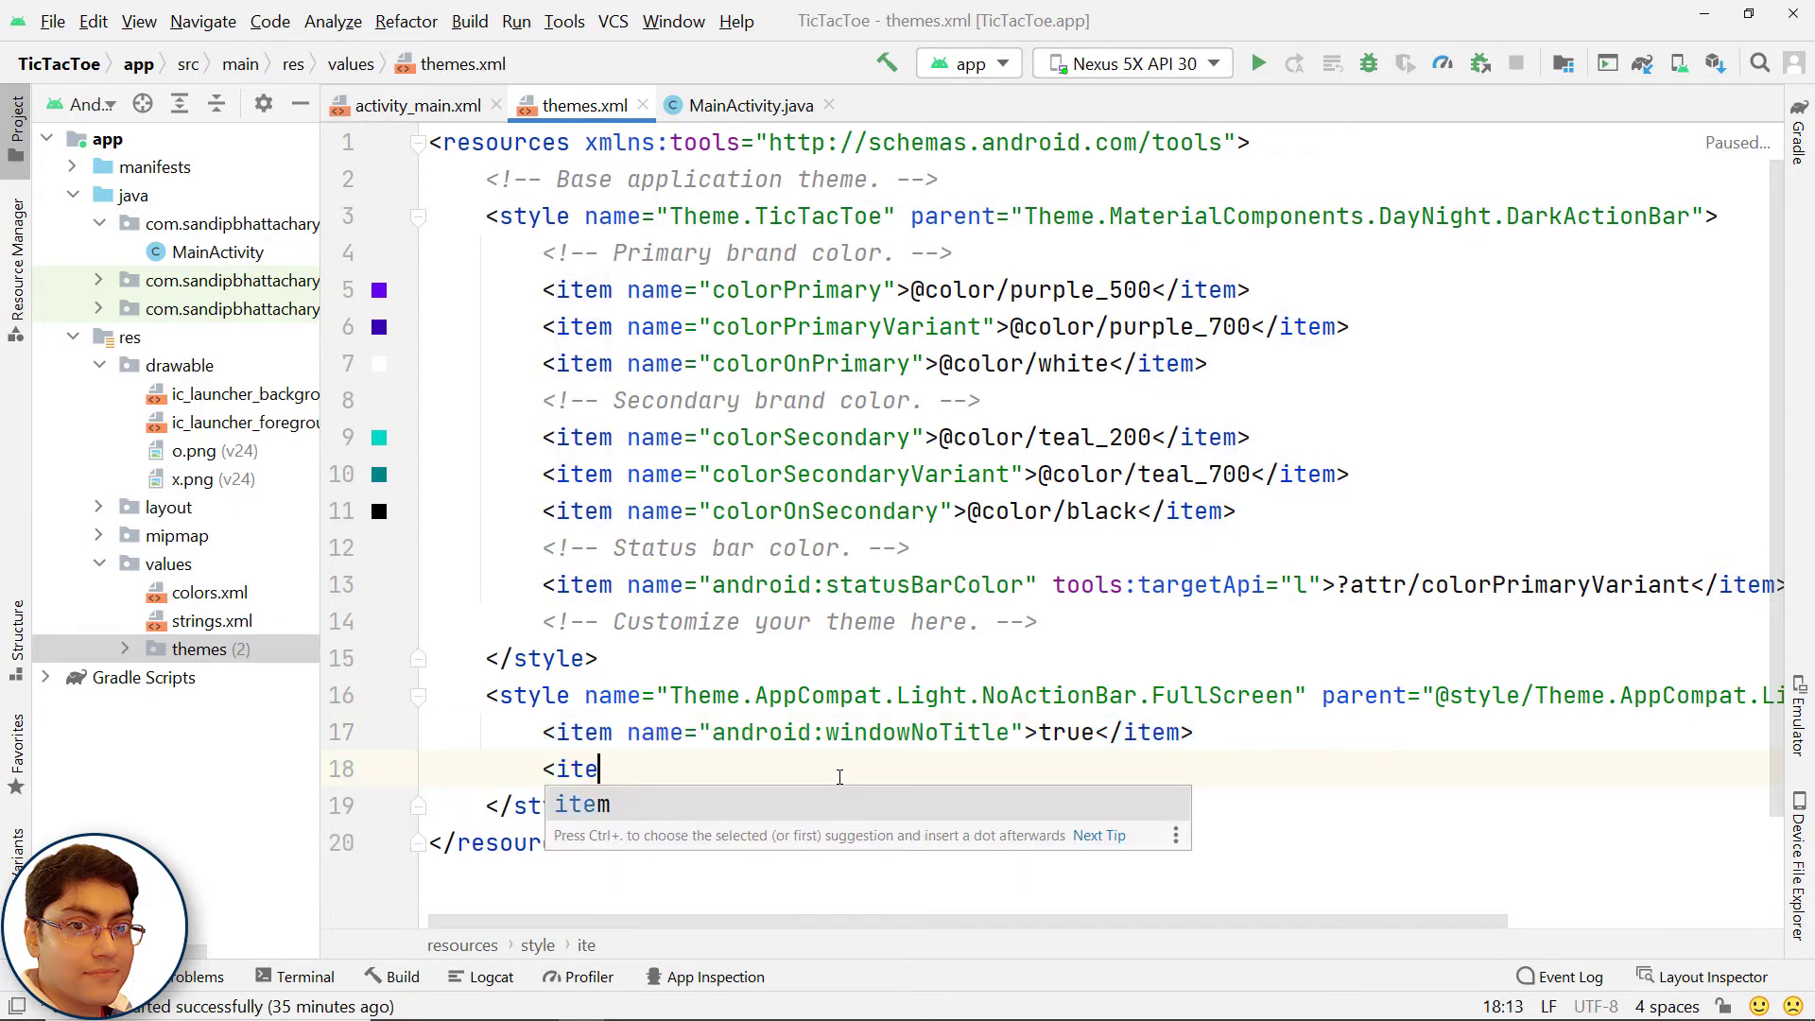
{"action": "key", "text": "Return"}
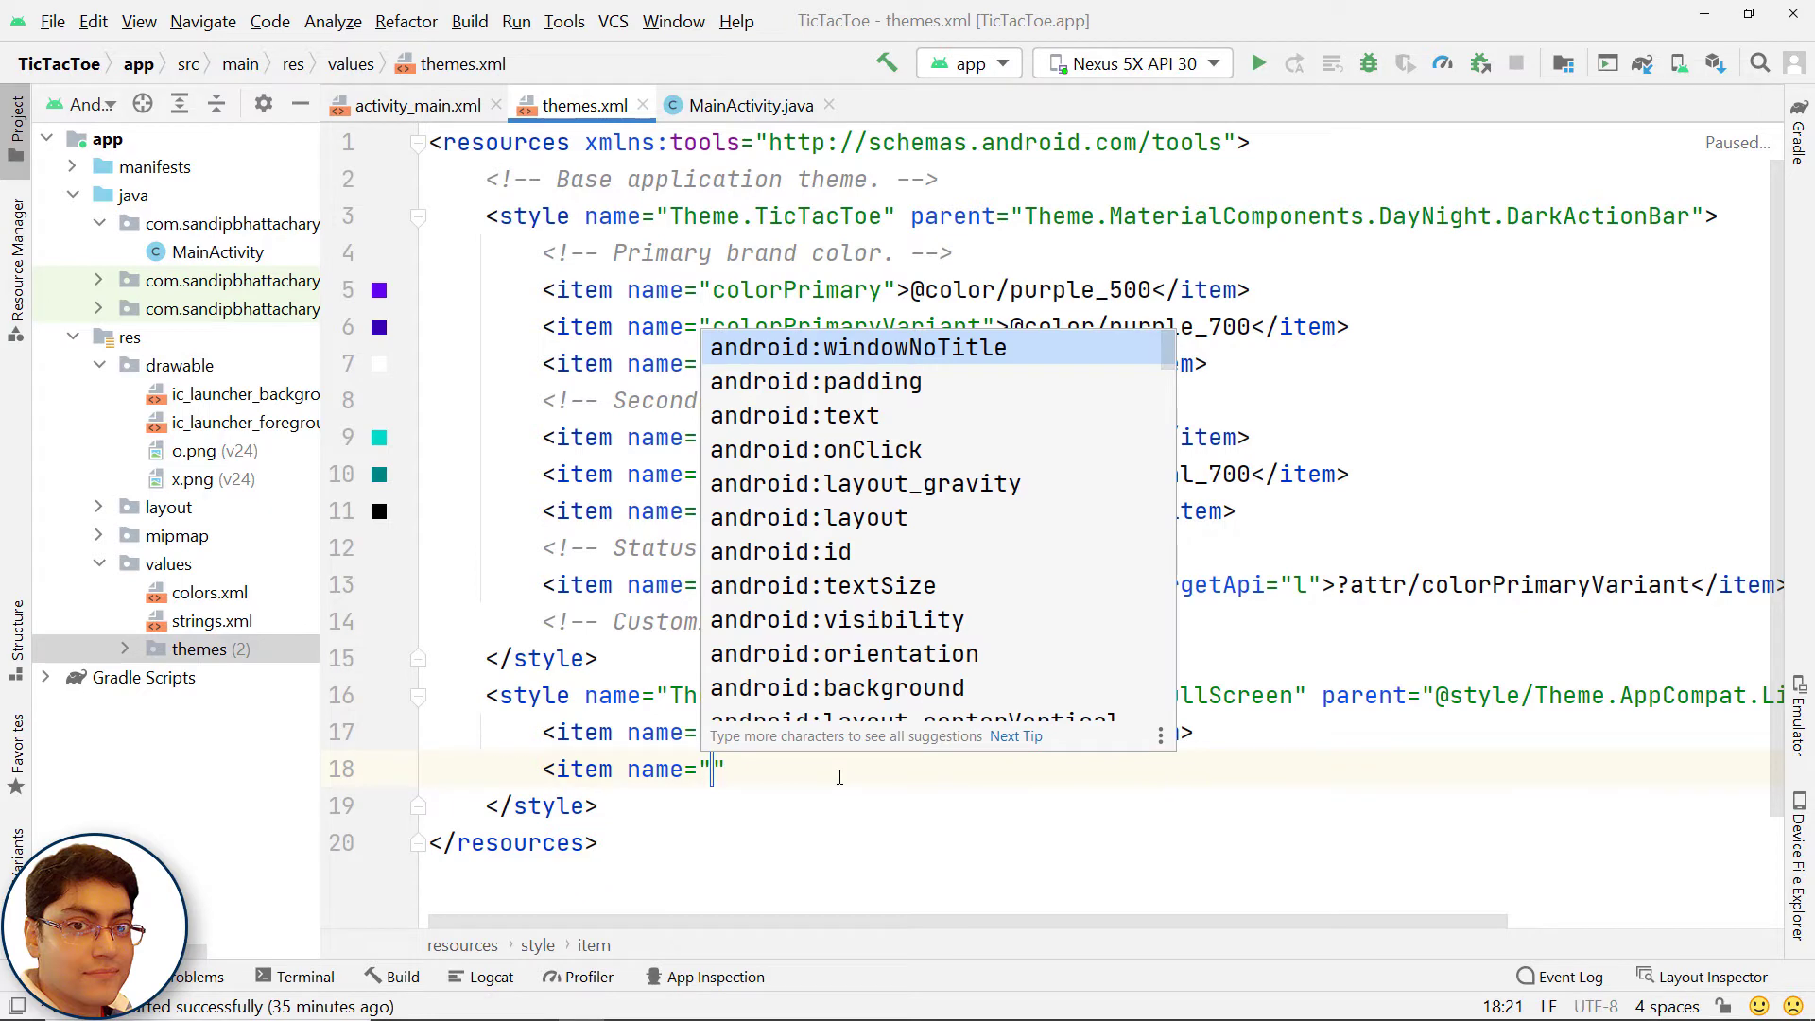
{"action": "type", "text": "android:"}
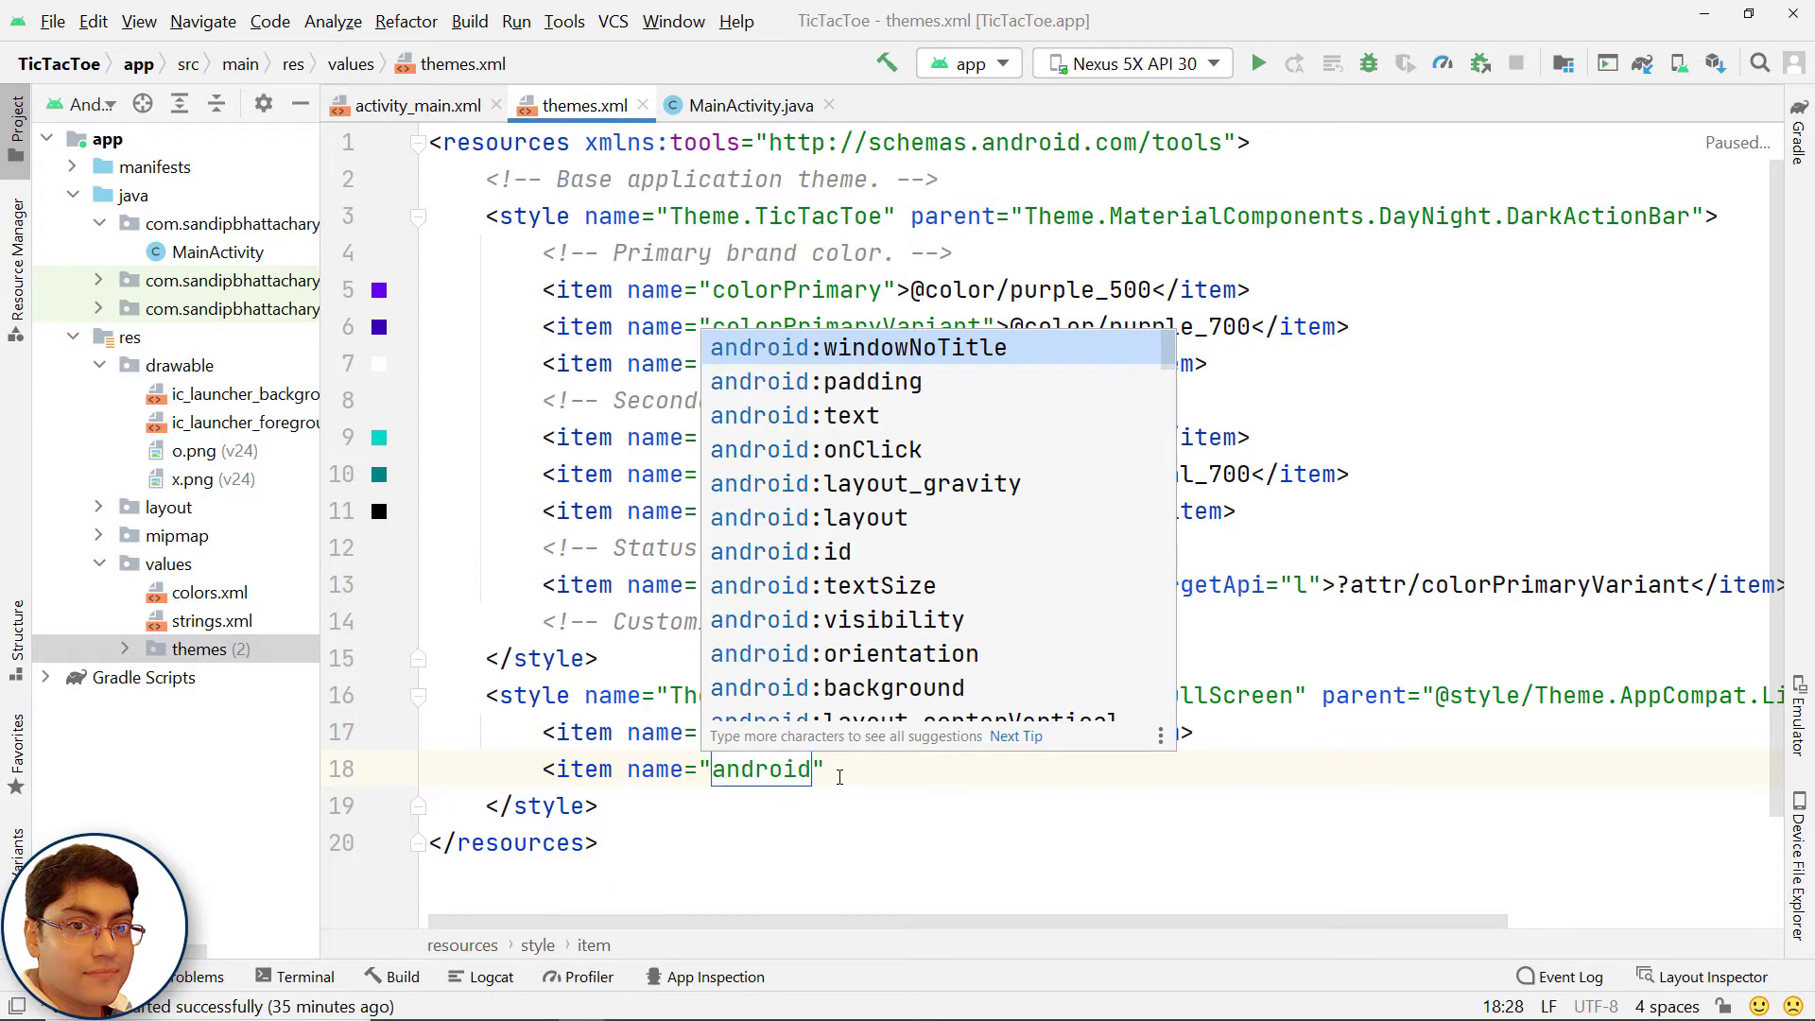
{"action": "type", "text": "w"}
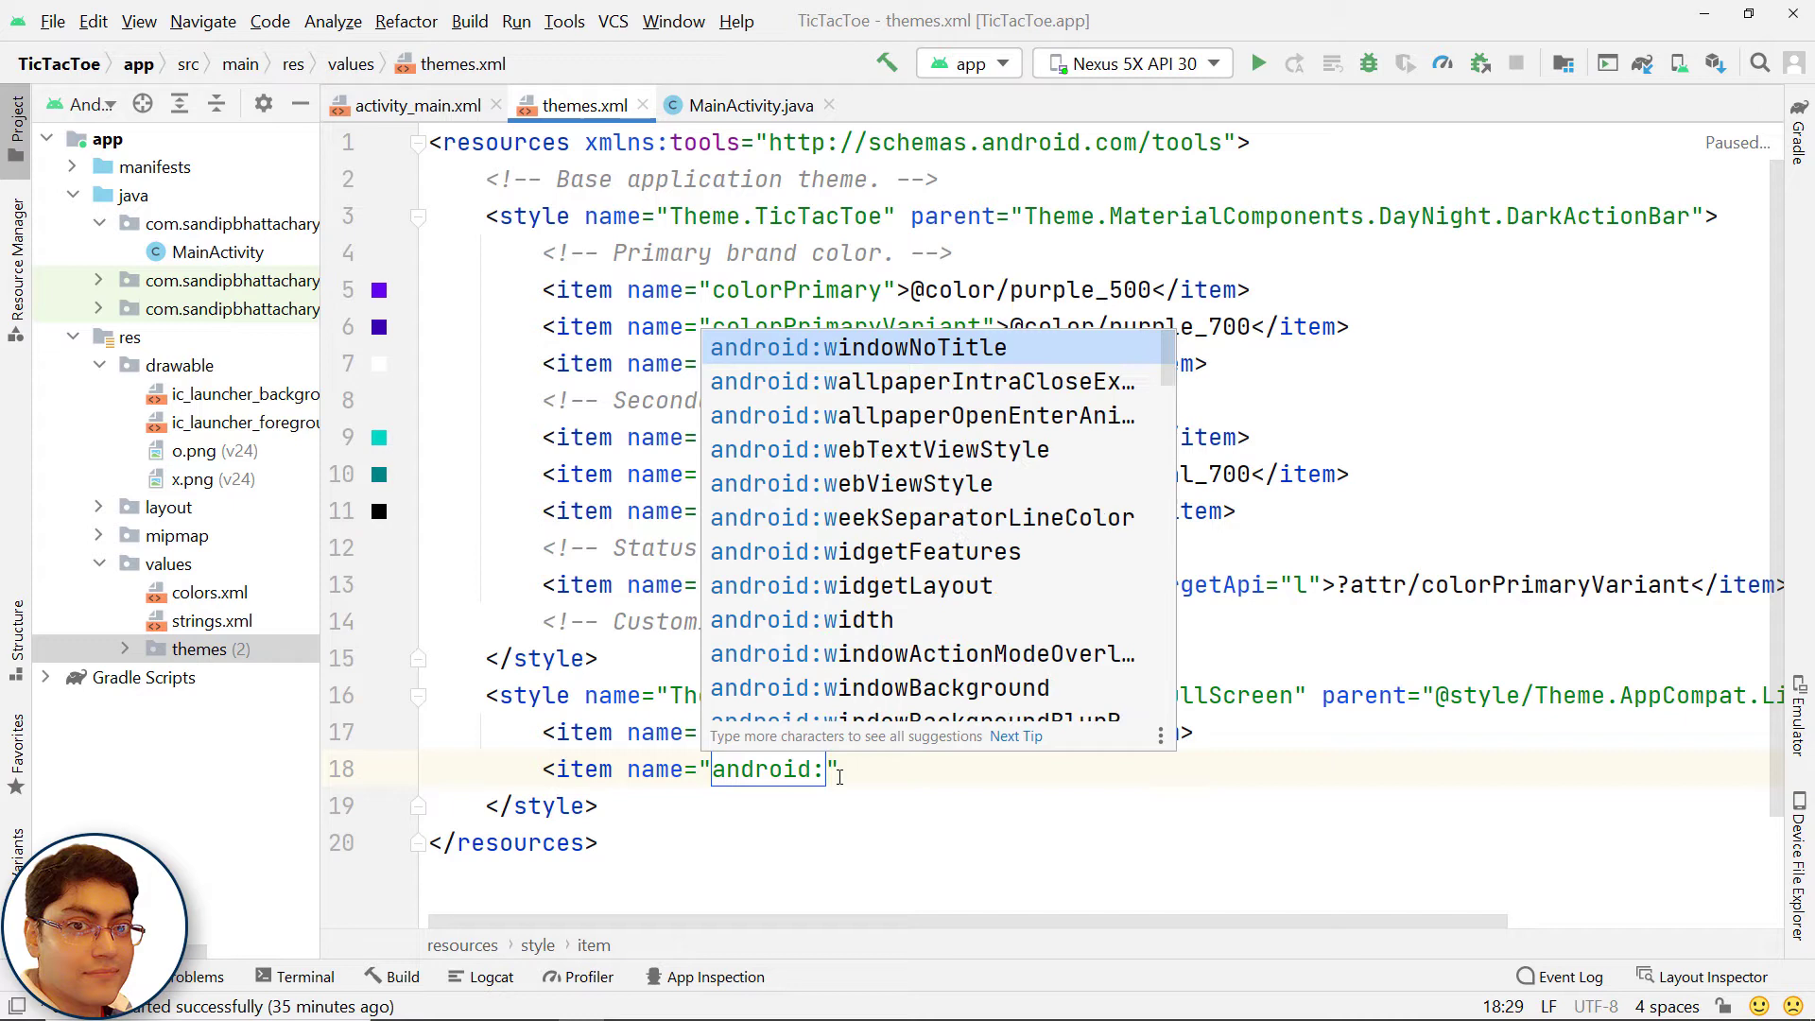
{"action": "type", "text": "indowA"}
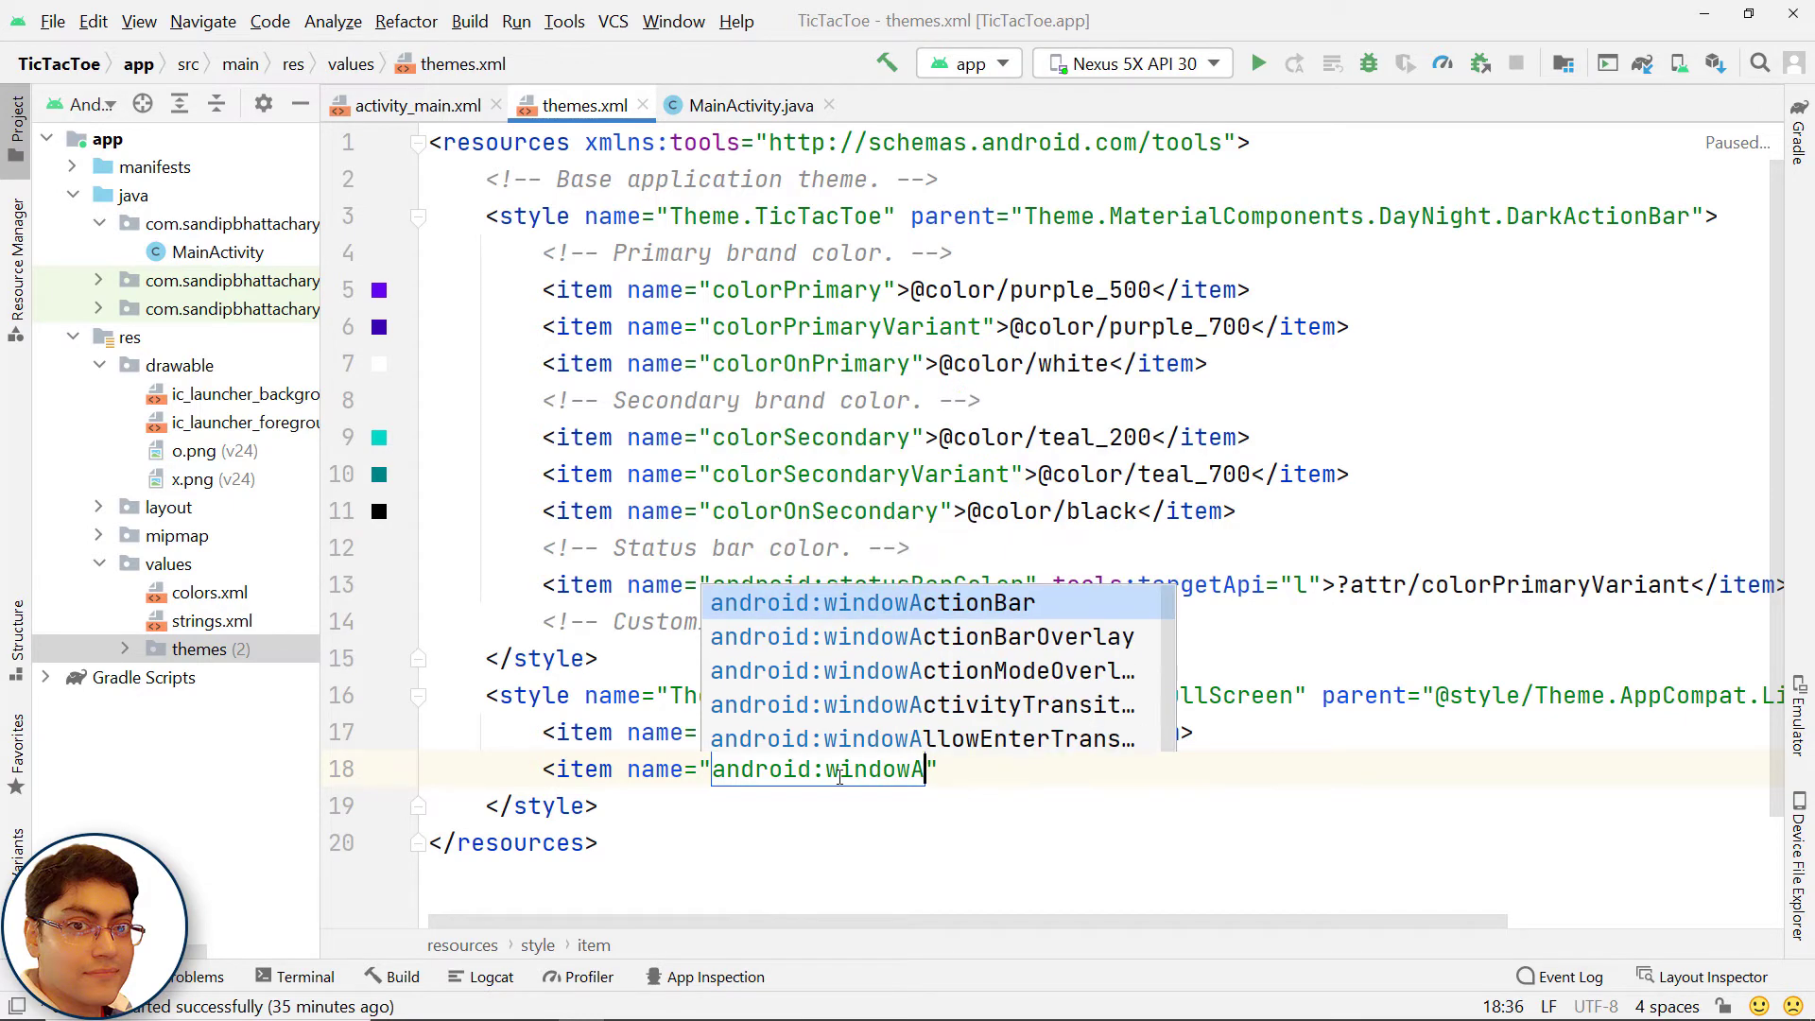
{"action": "type", "text": "ctionBar"}
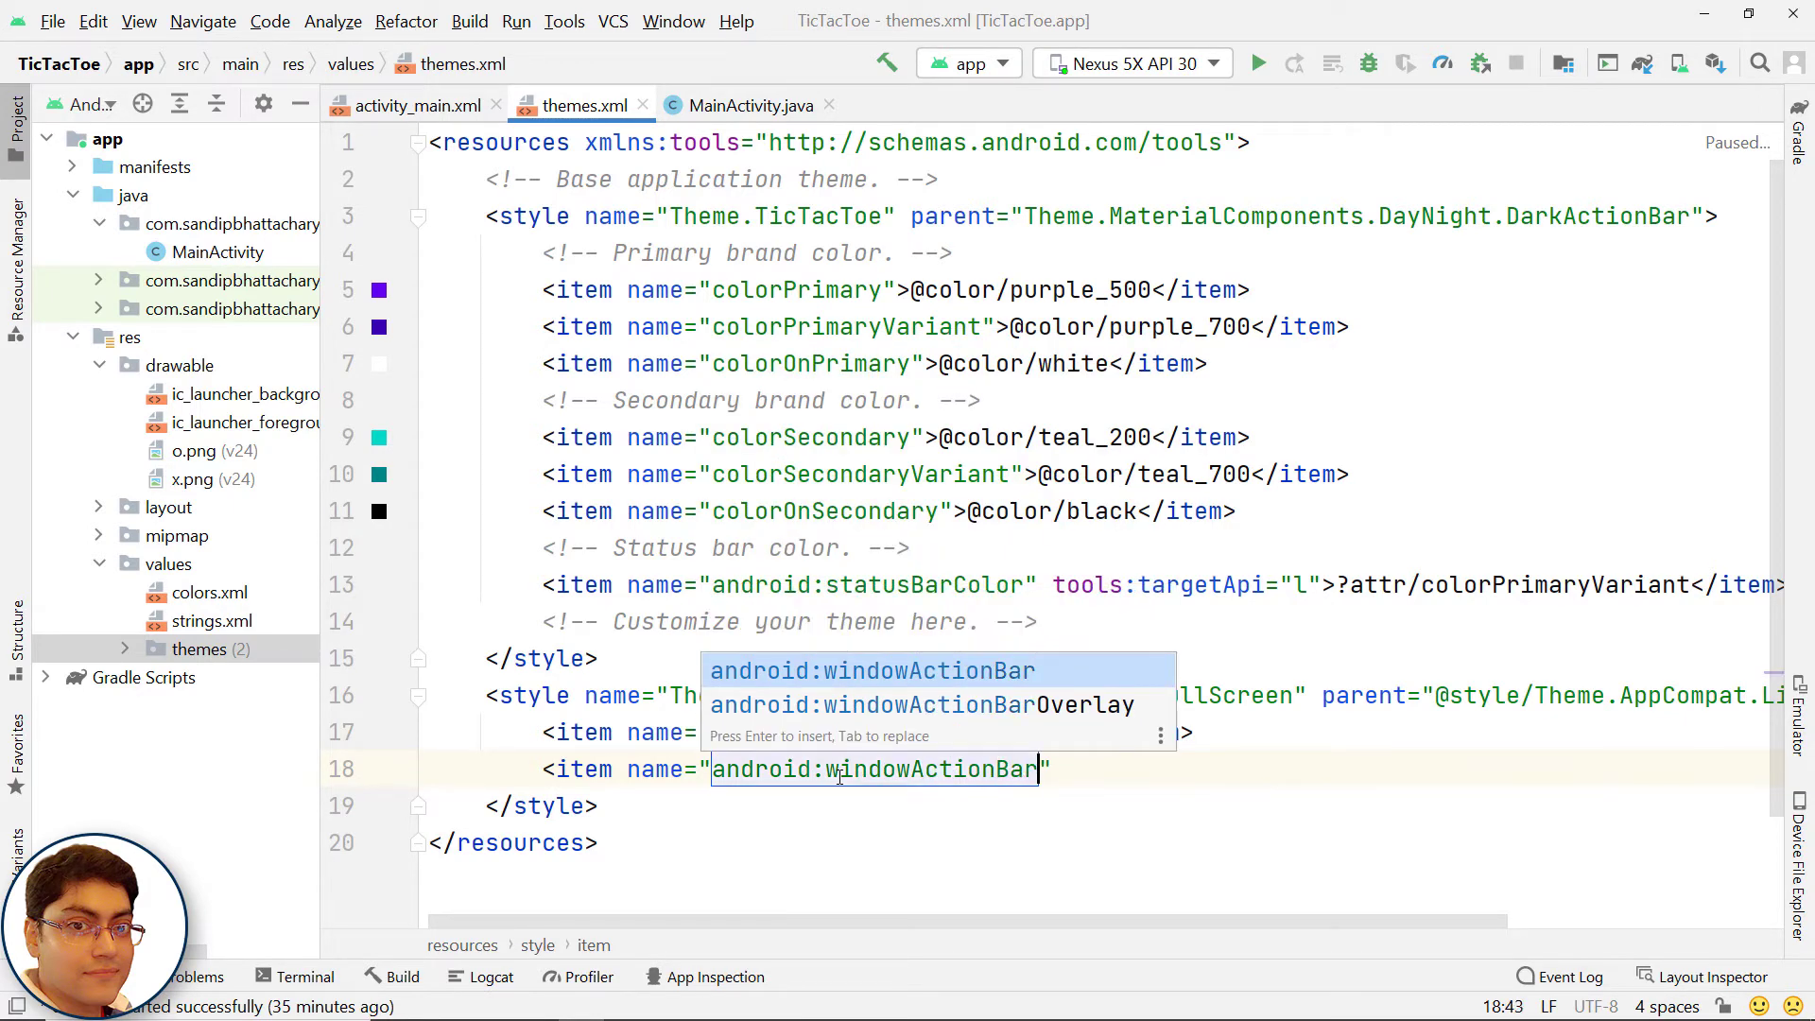
{"action": "key", "text": "Return"}
{"action": "type", "text": ">"}
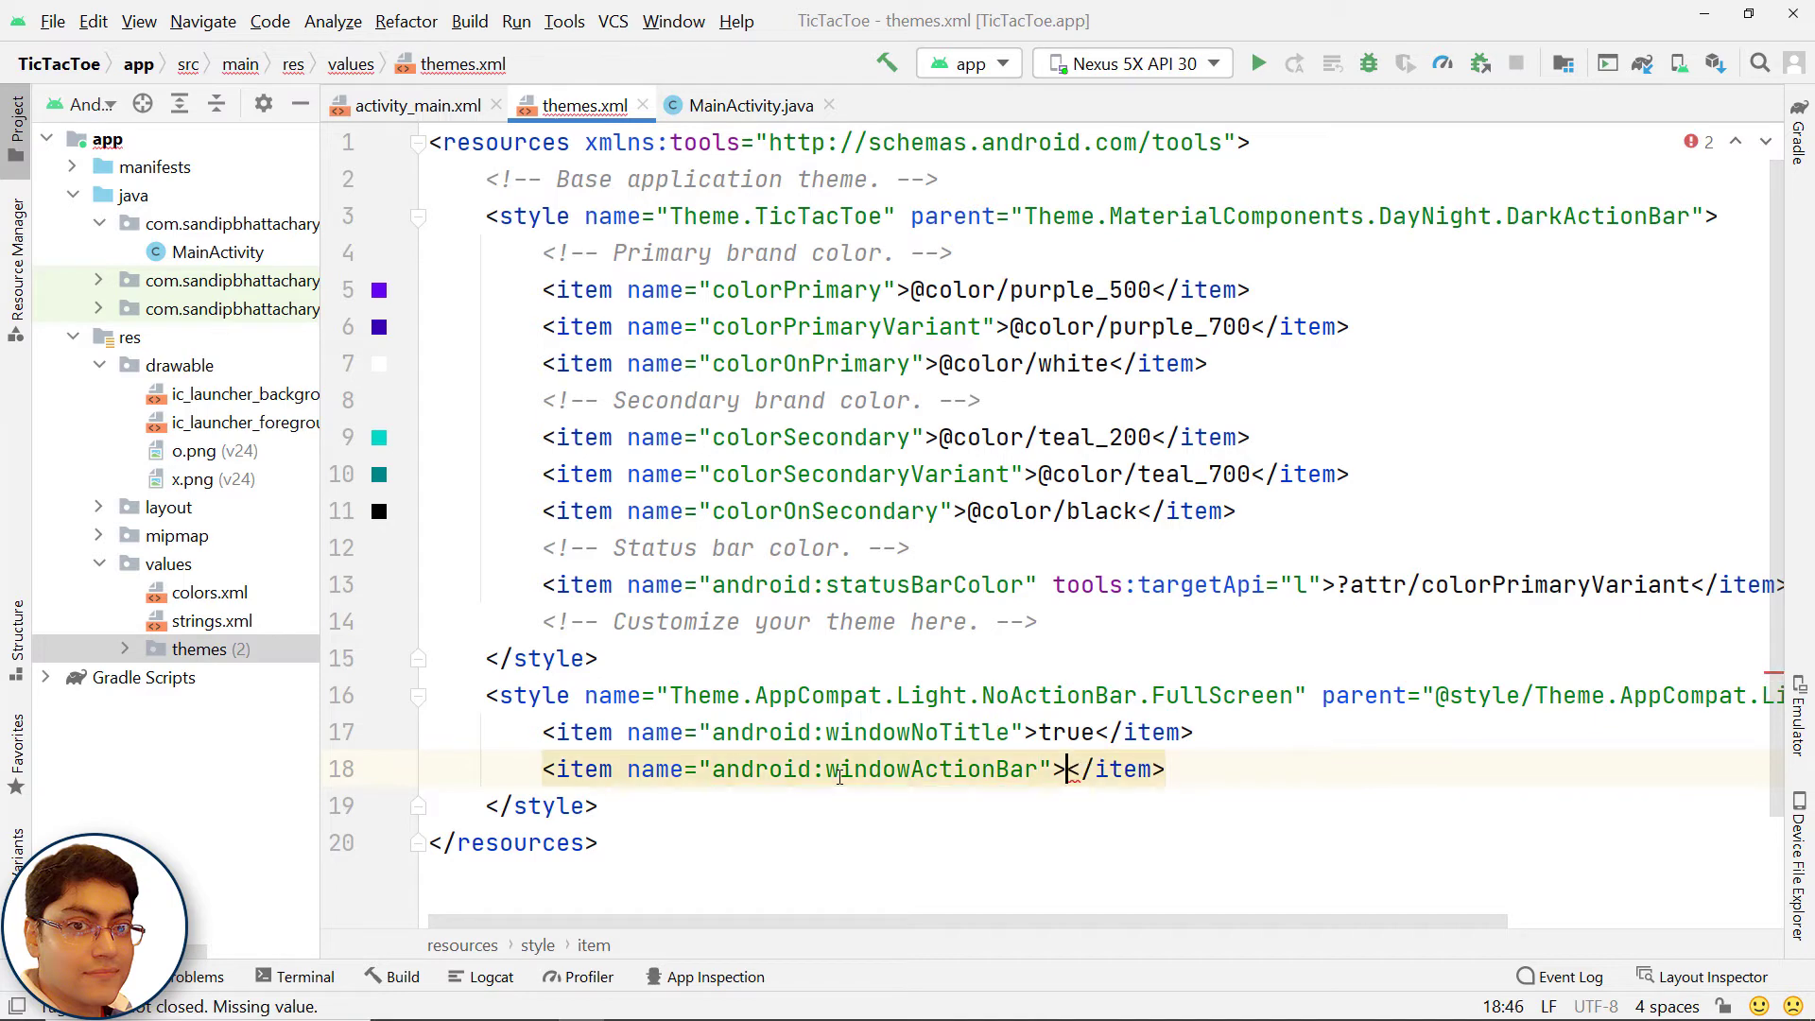
{"action": "type", "text": "fal"}
{"action": "key", "text": "Return"}
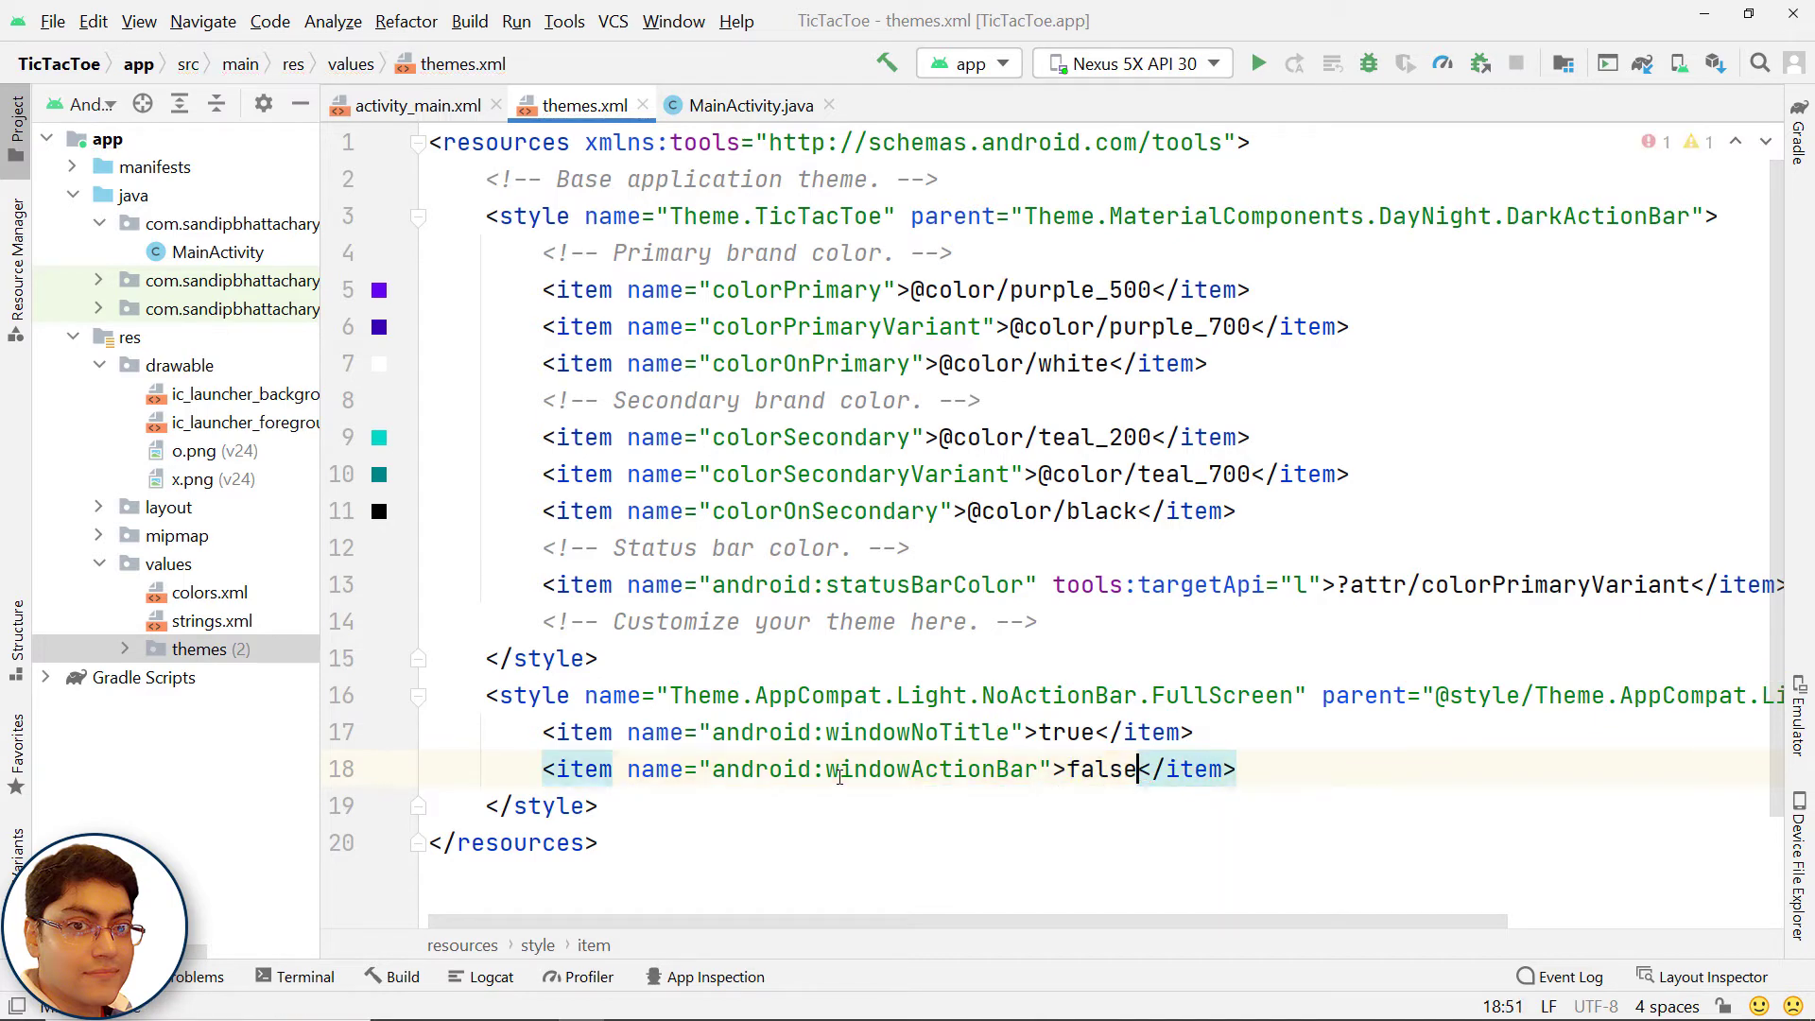
Add an android:windowFullscreen item with value true on line 19, below the existing items
{"action": "key", "text": "End"}
{"action": "key", "text": "Return"}
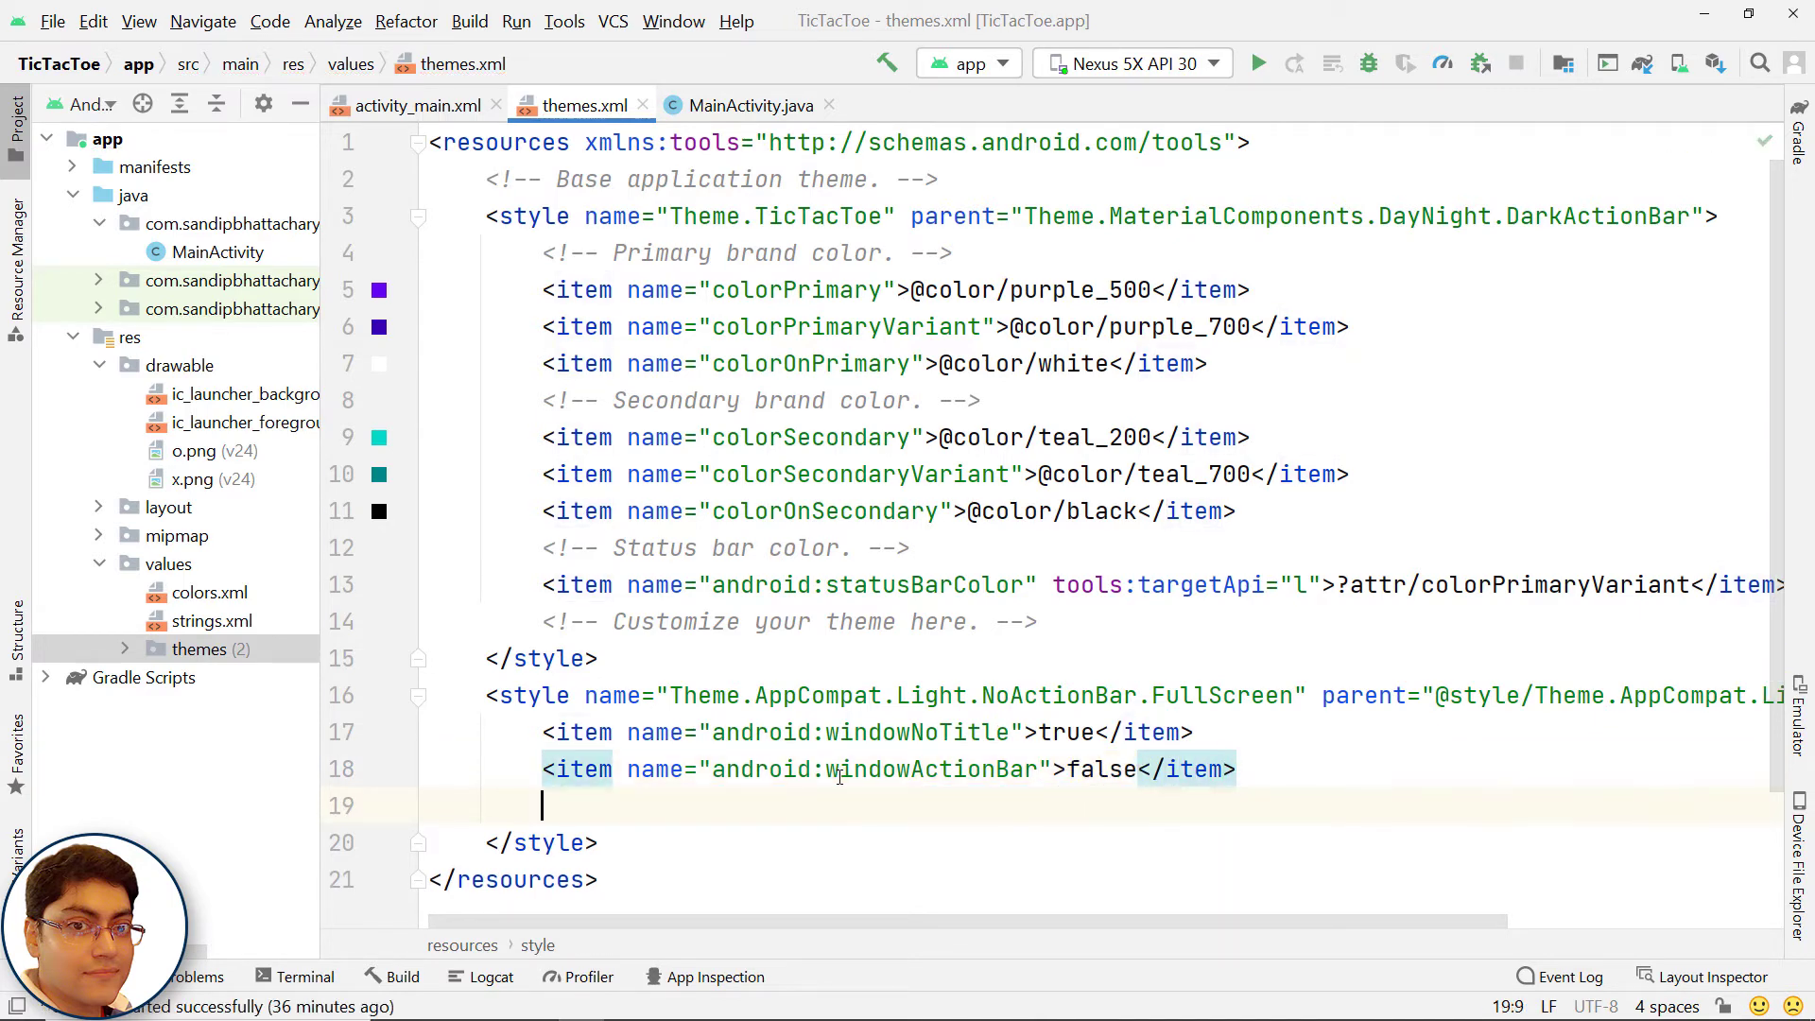
{"action": "type", "text": "<i"}
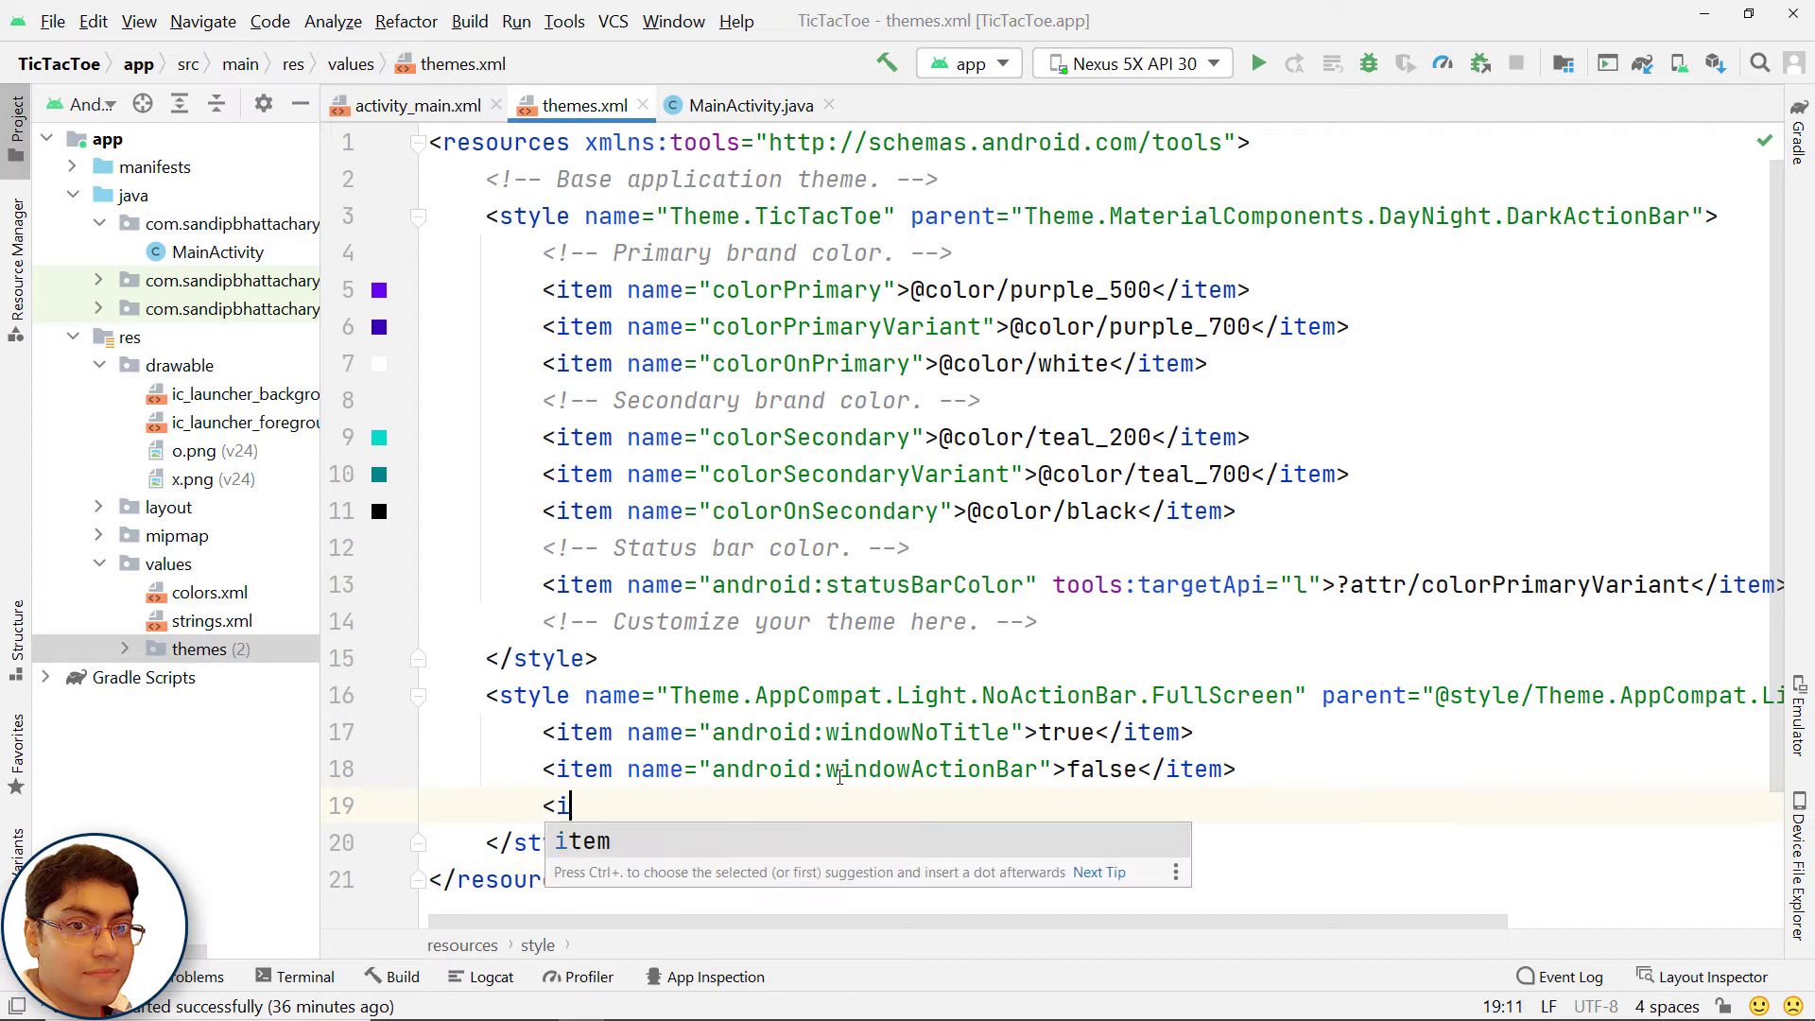
{"action": "type", "text": "te"}
{"action": "key", "text": "Return"}
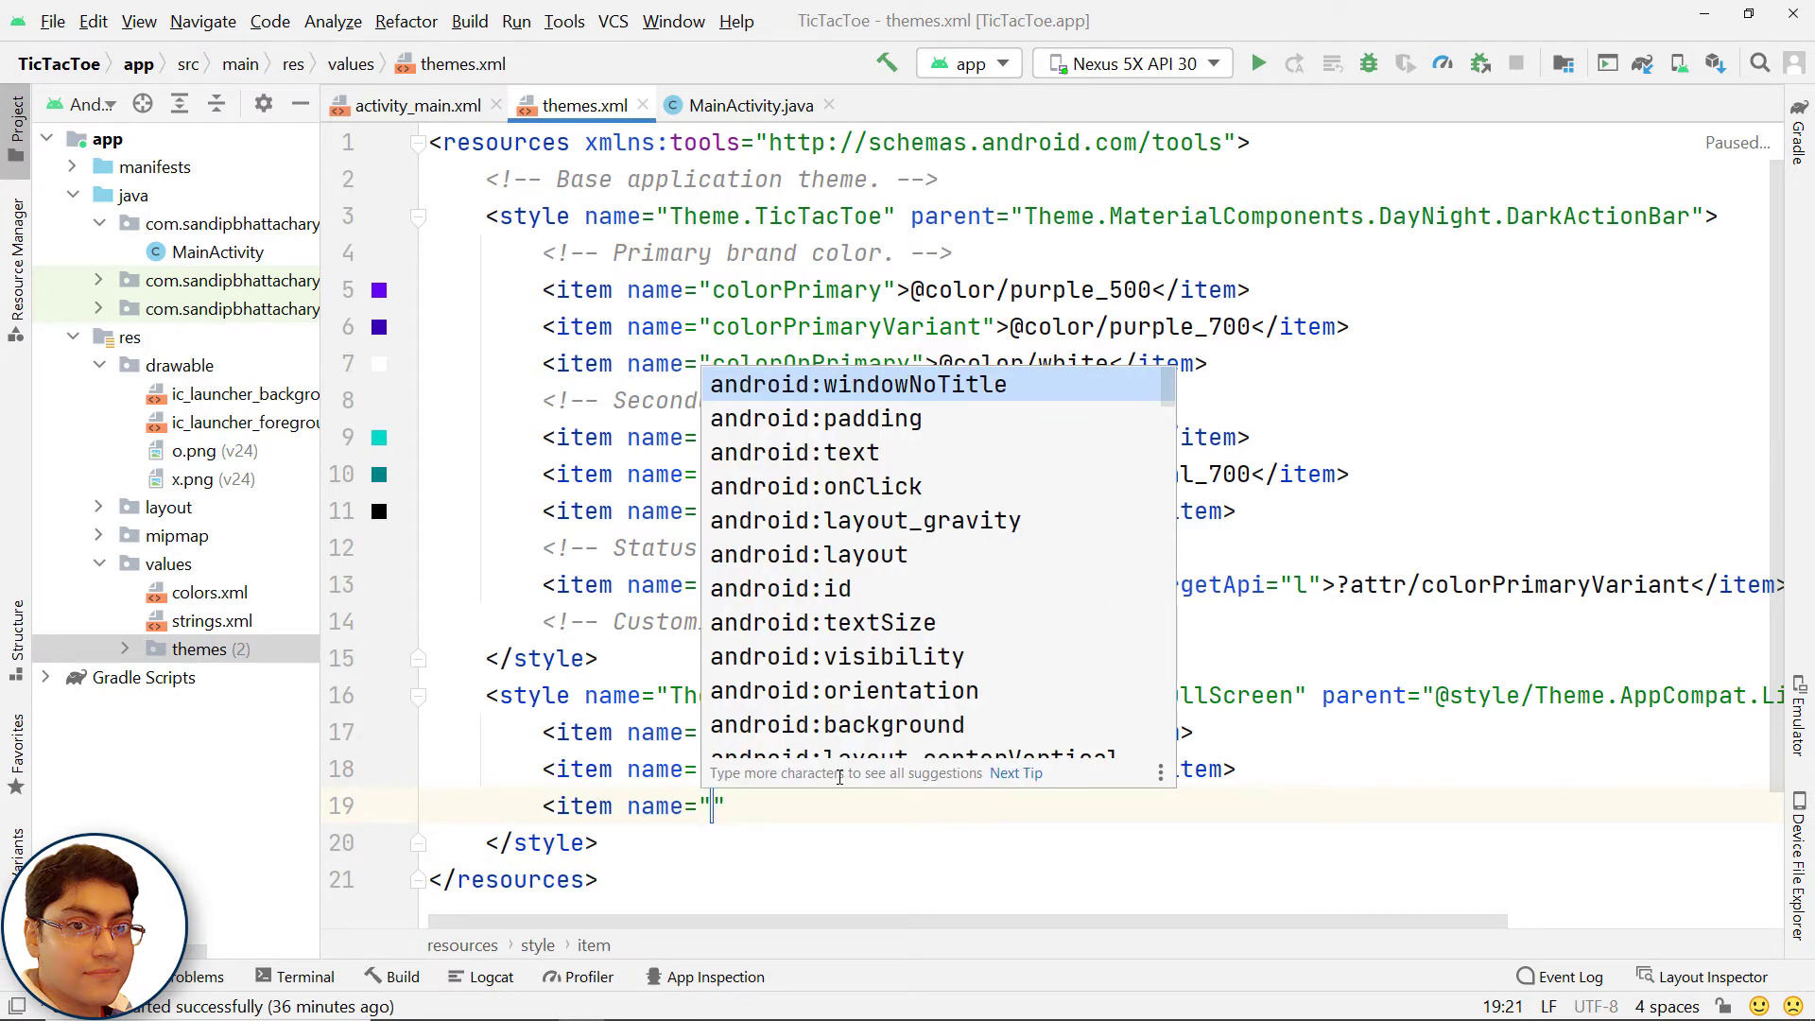
{"action": "type", "text": "andro"}
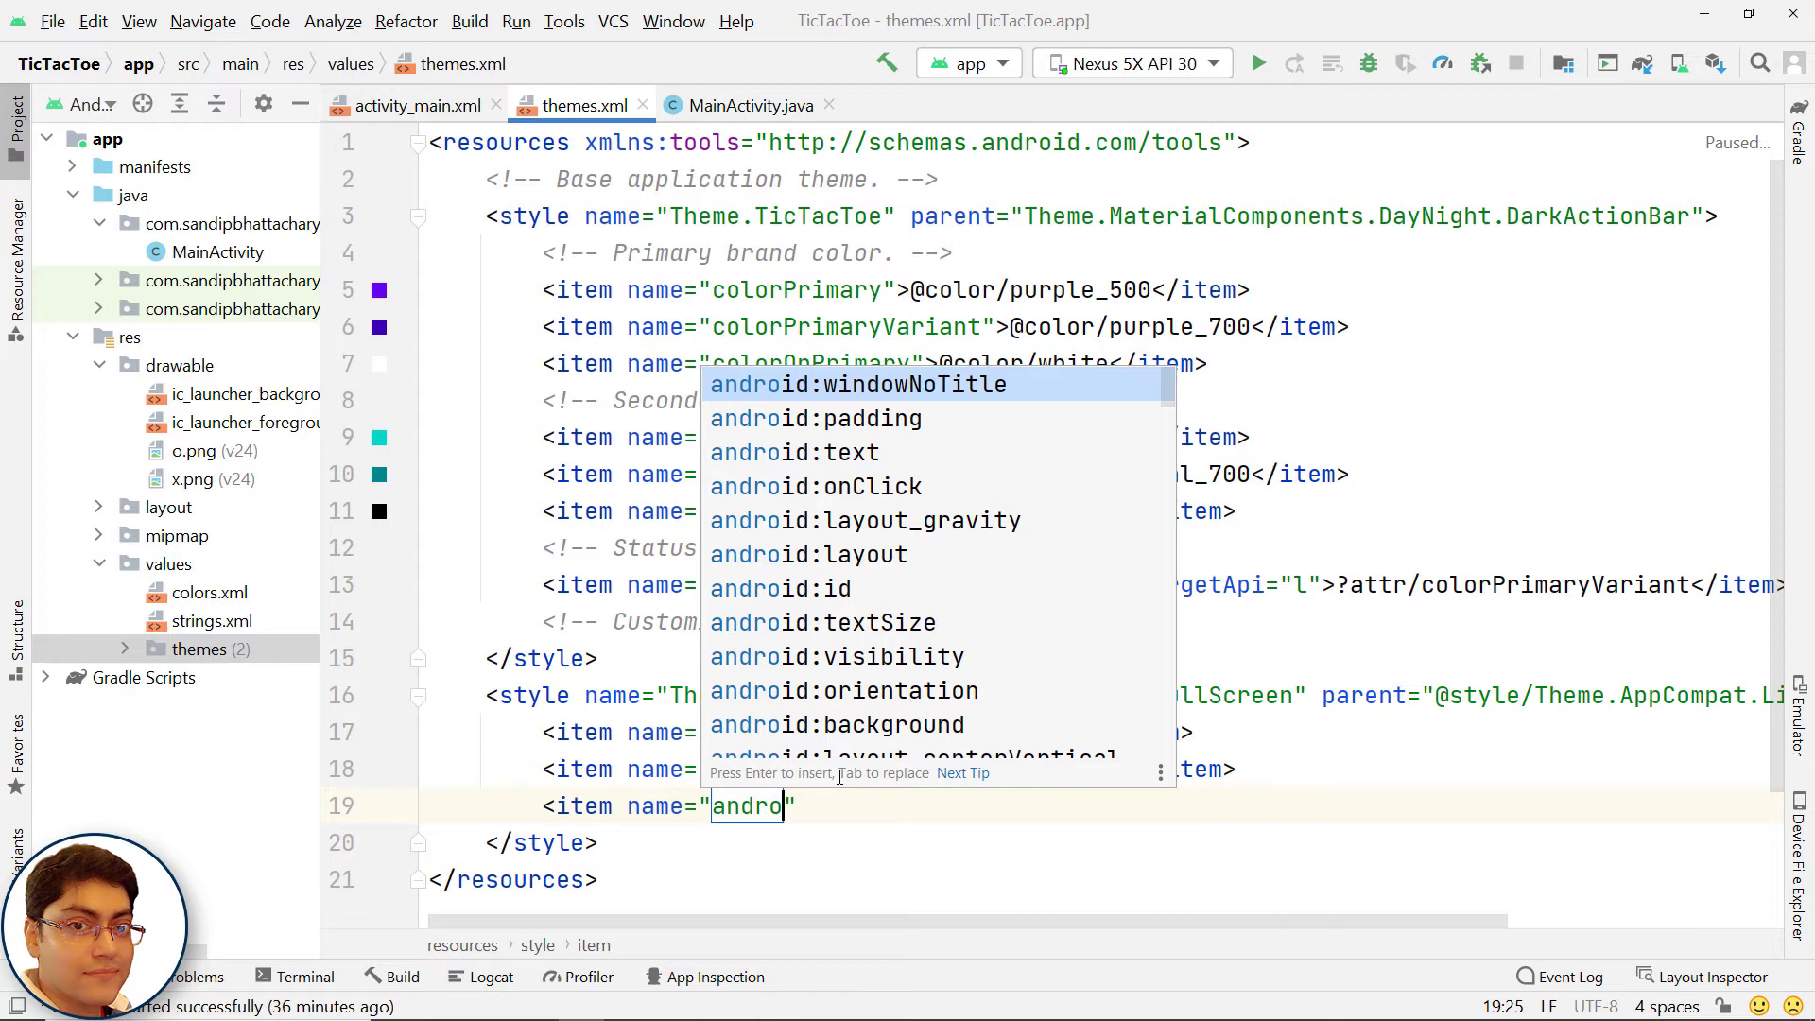
{"action": "type", "text": "id:"}
{"action": "type", "text": "w"}
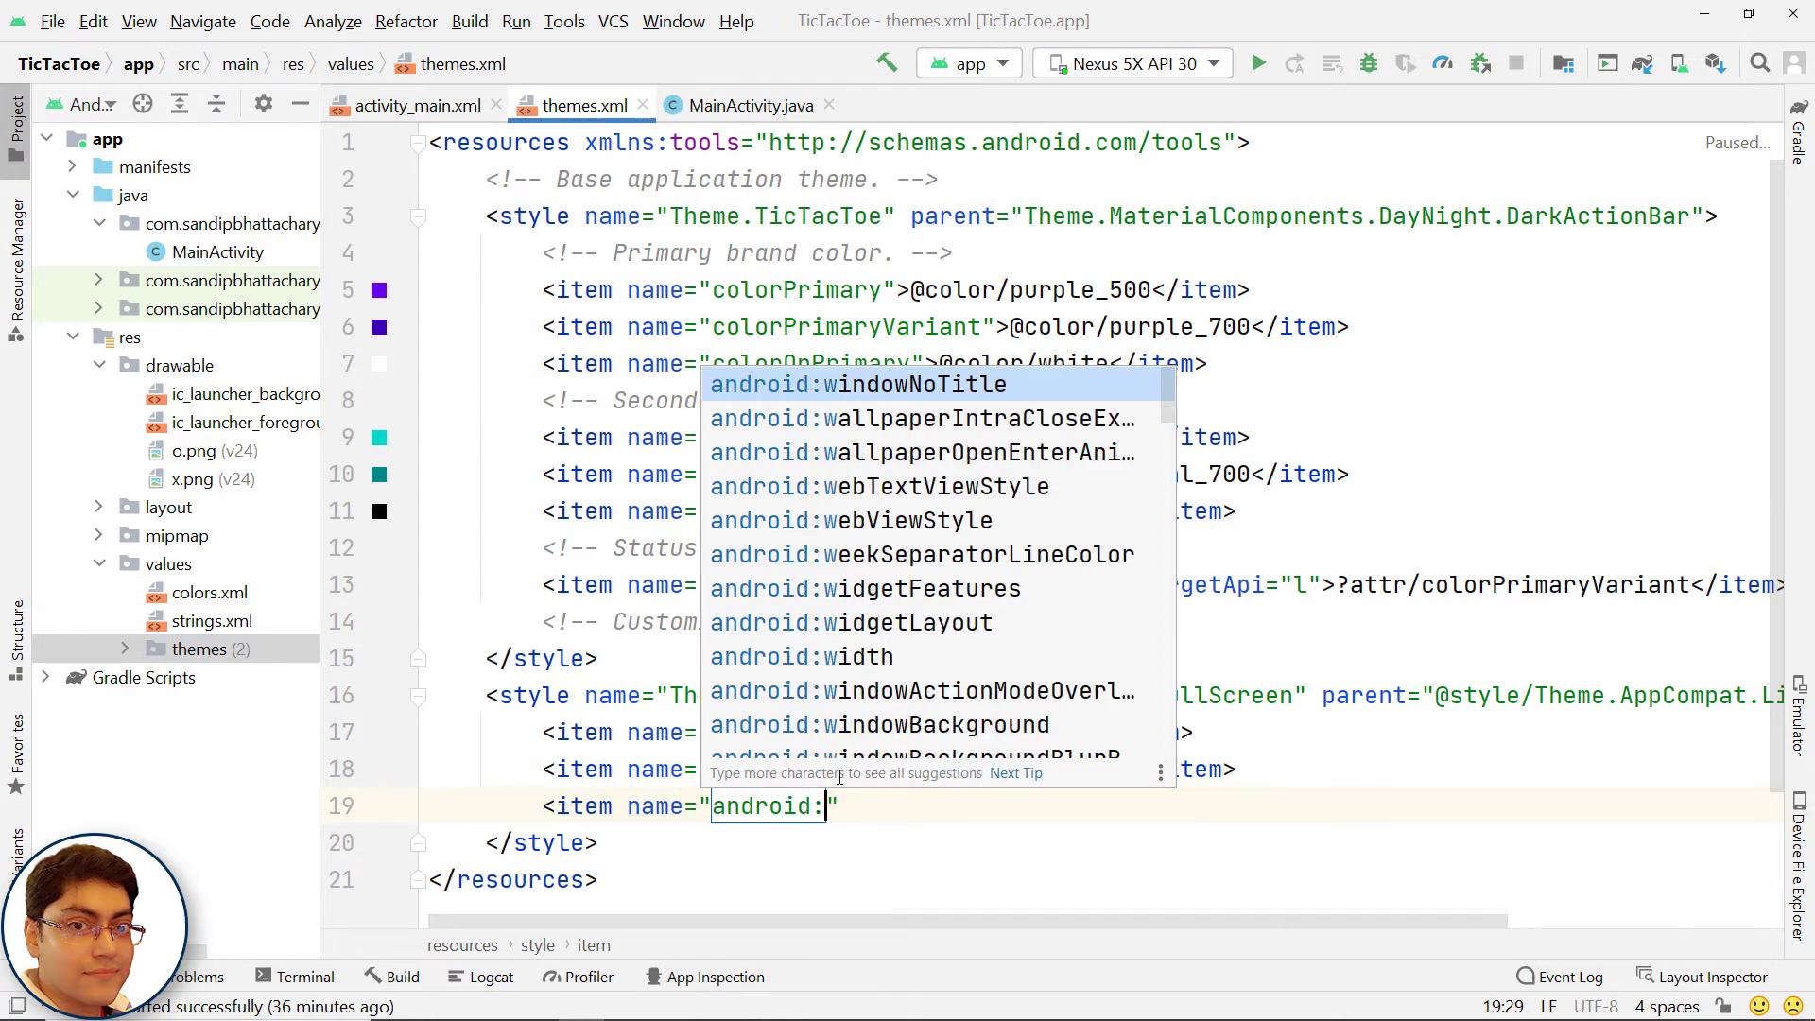
{"action": "type", "text": "indowF"}
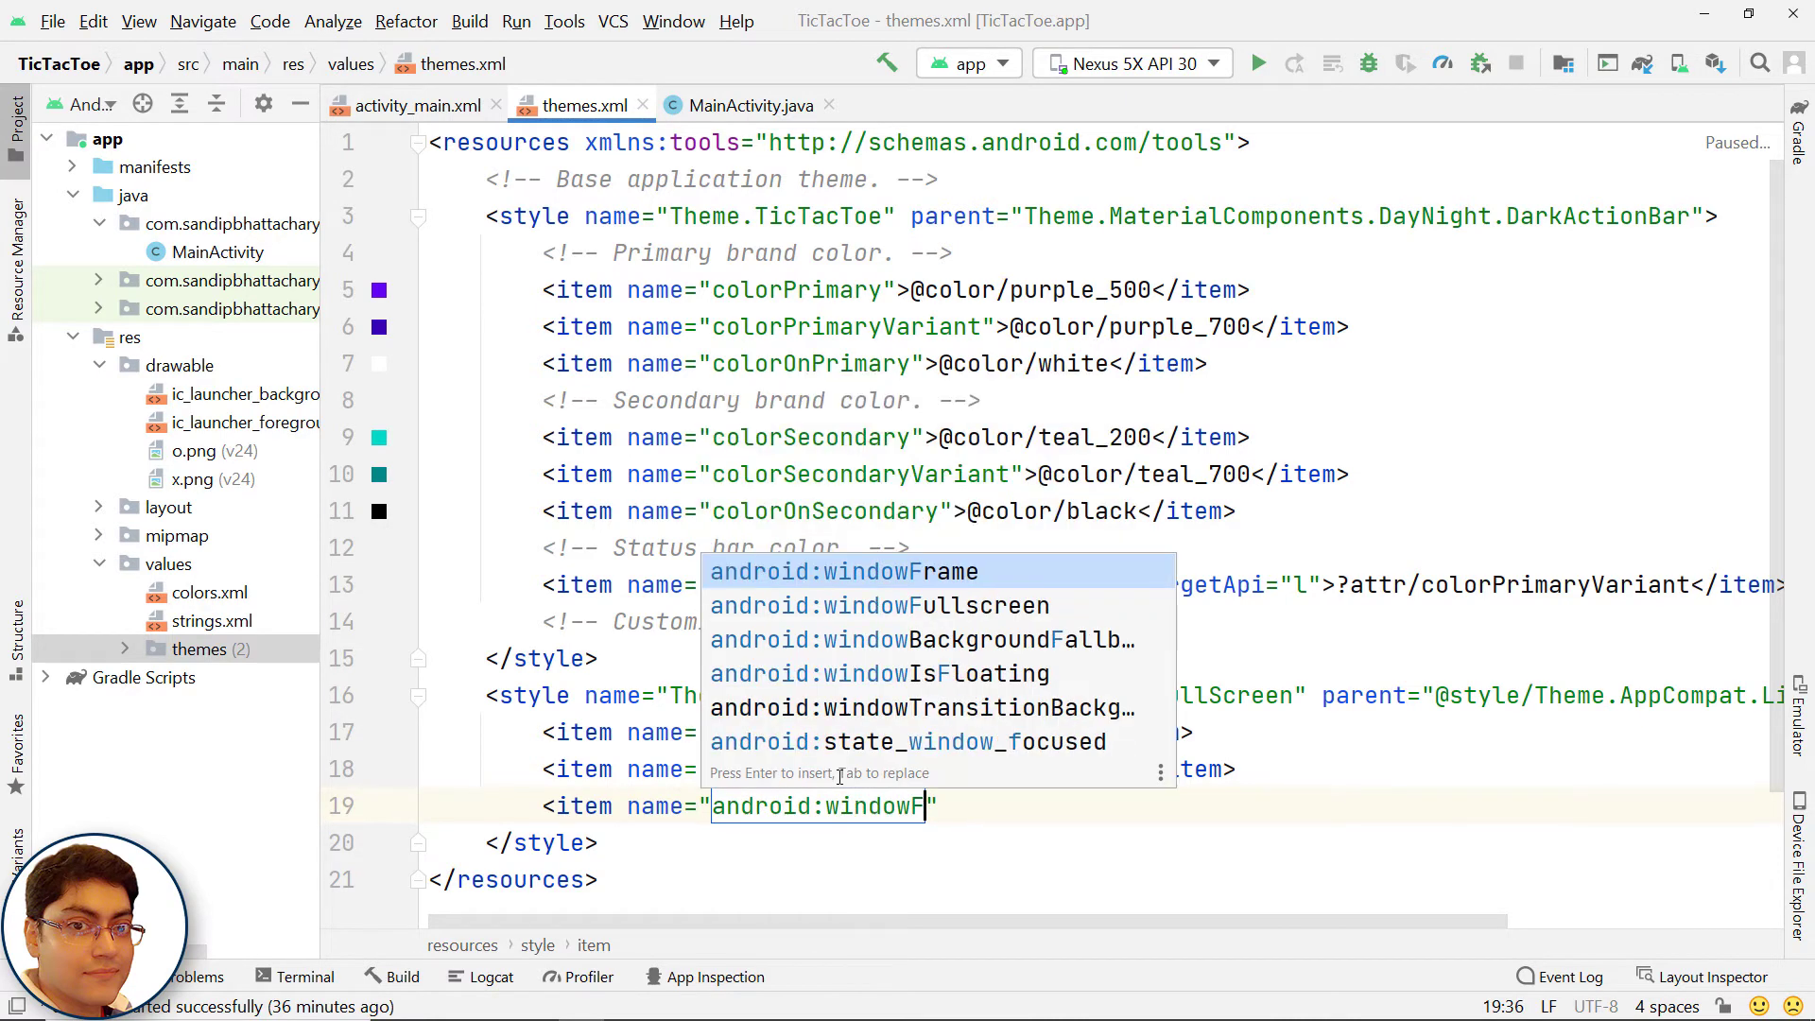
{"action": "type", "text": "ull"}
{"action": "type", "text": "scr"}
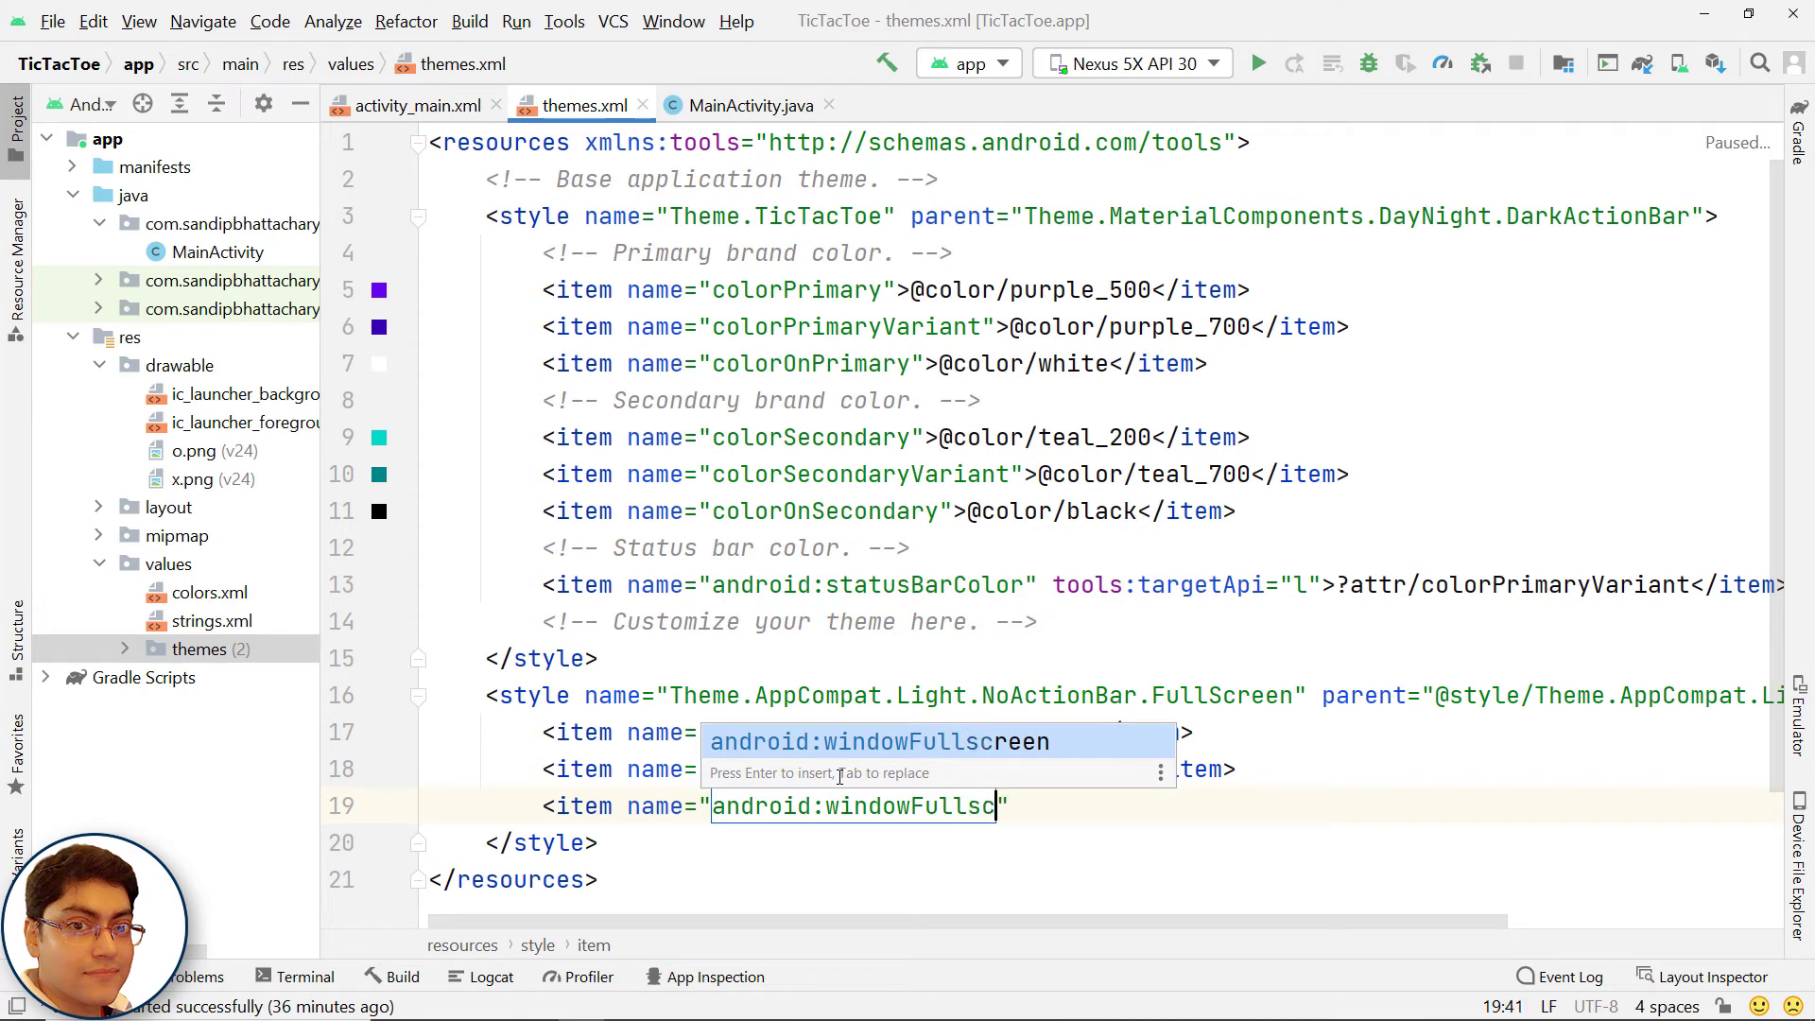
{"action": "type", "text": "een"}
{"action": "key", "text": "Return"}
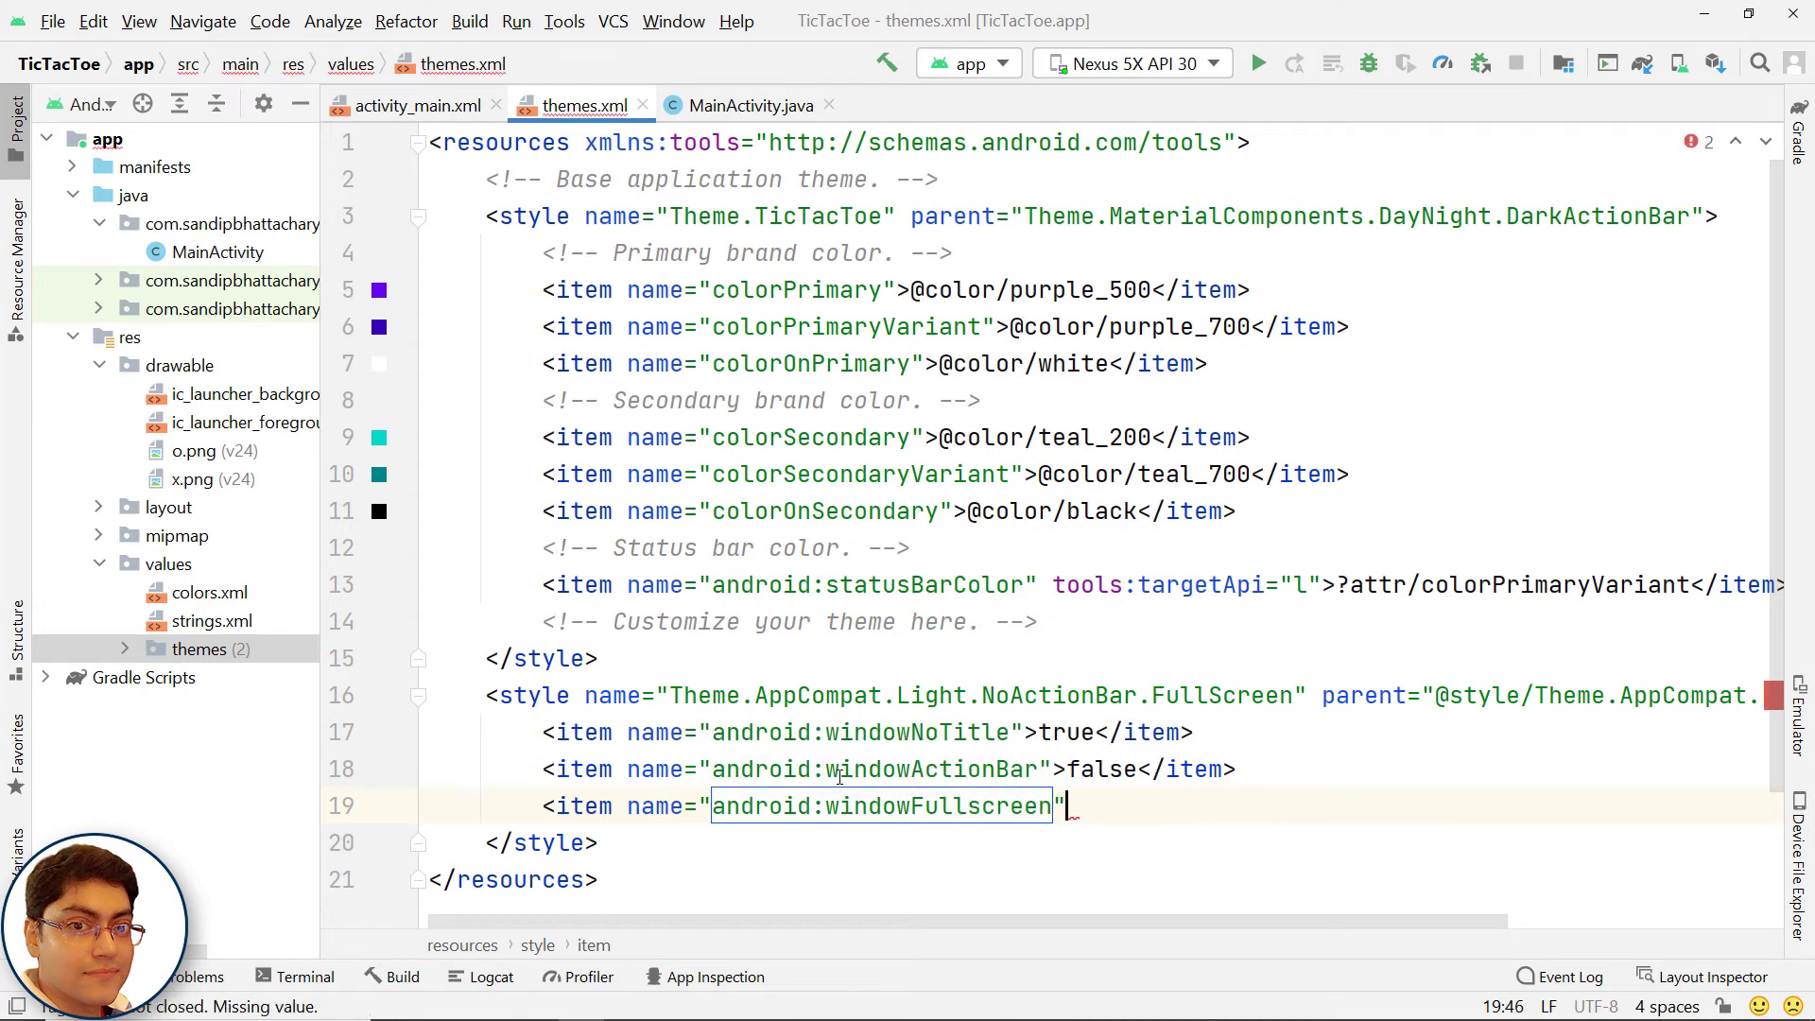
{"action": "type", "text": "></item>"}
{"action": "key", "text": "Escape"}
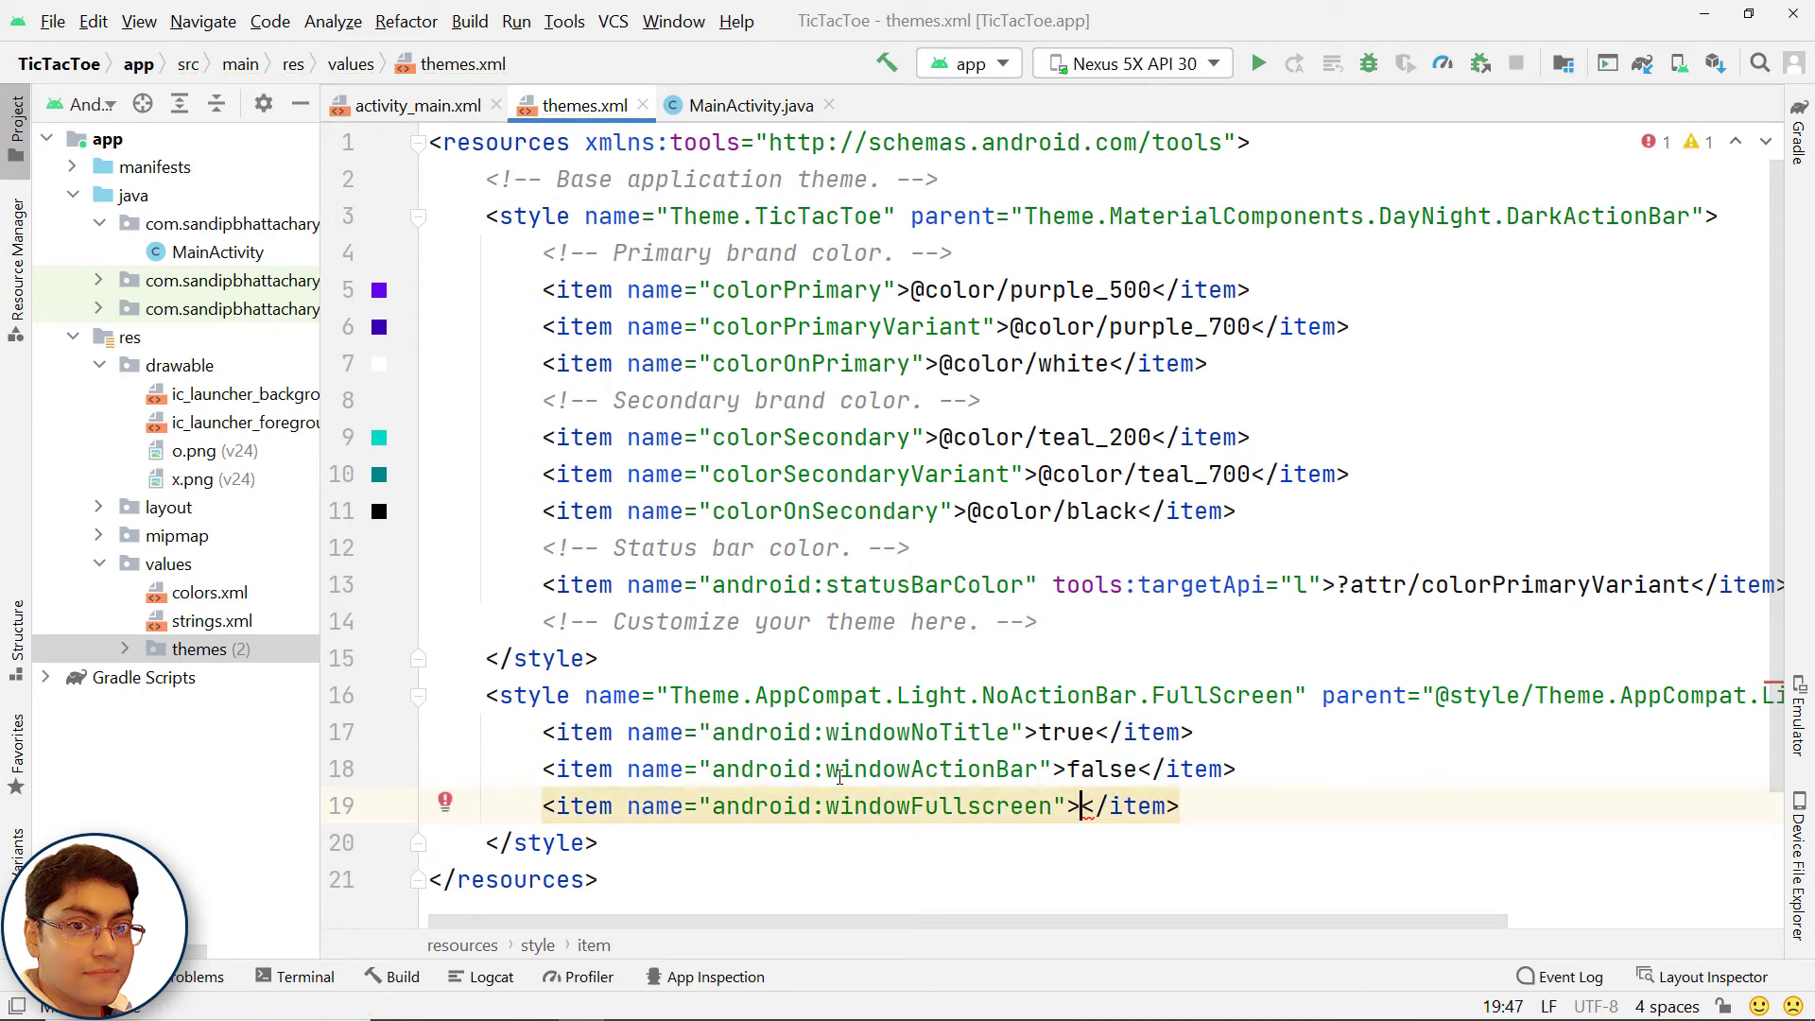
{"action": "type", "text": "tr"}
{"action": "key", "text": "Return"}
{"action": "key", "text": "Right"}
{"action": "key", "text": "Right"}
{"action": "key", "text": "Right"}
{"action": "key", "text": "Right"}
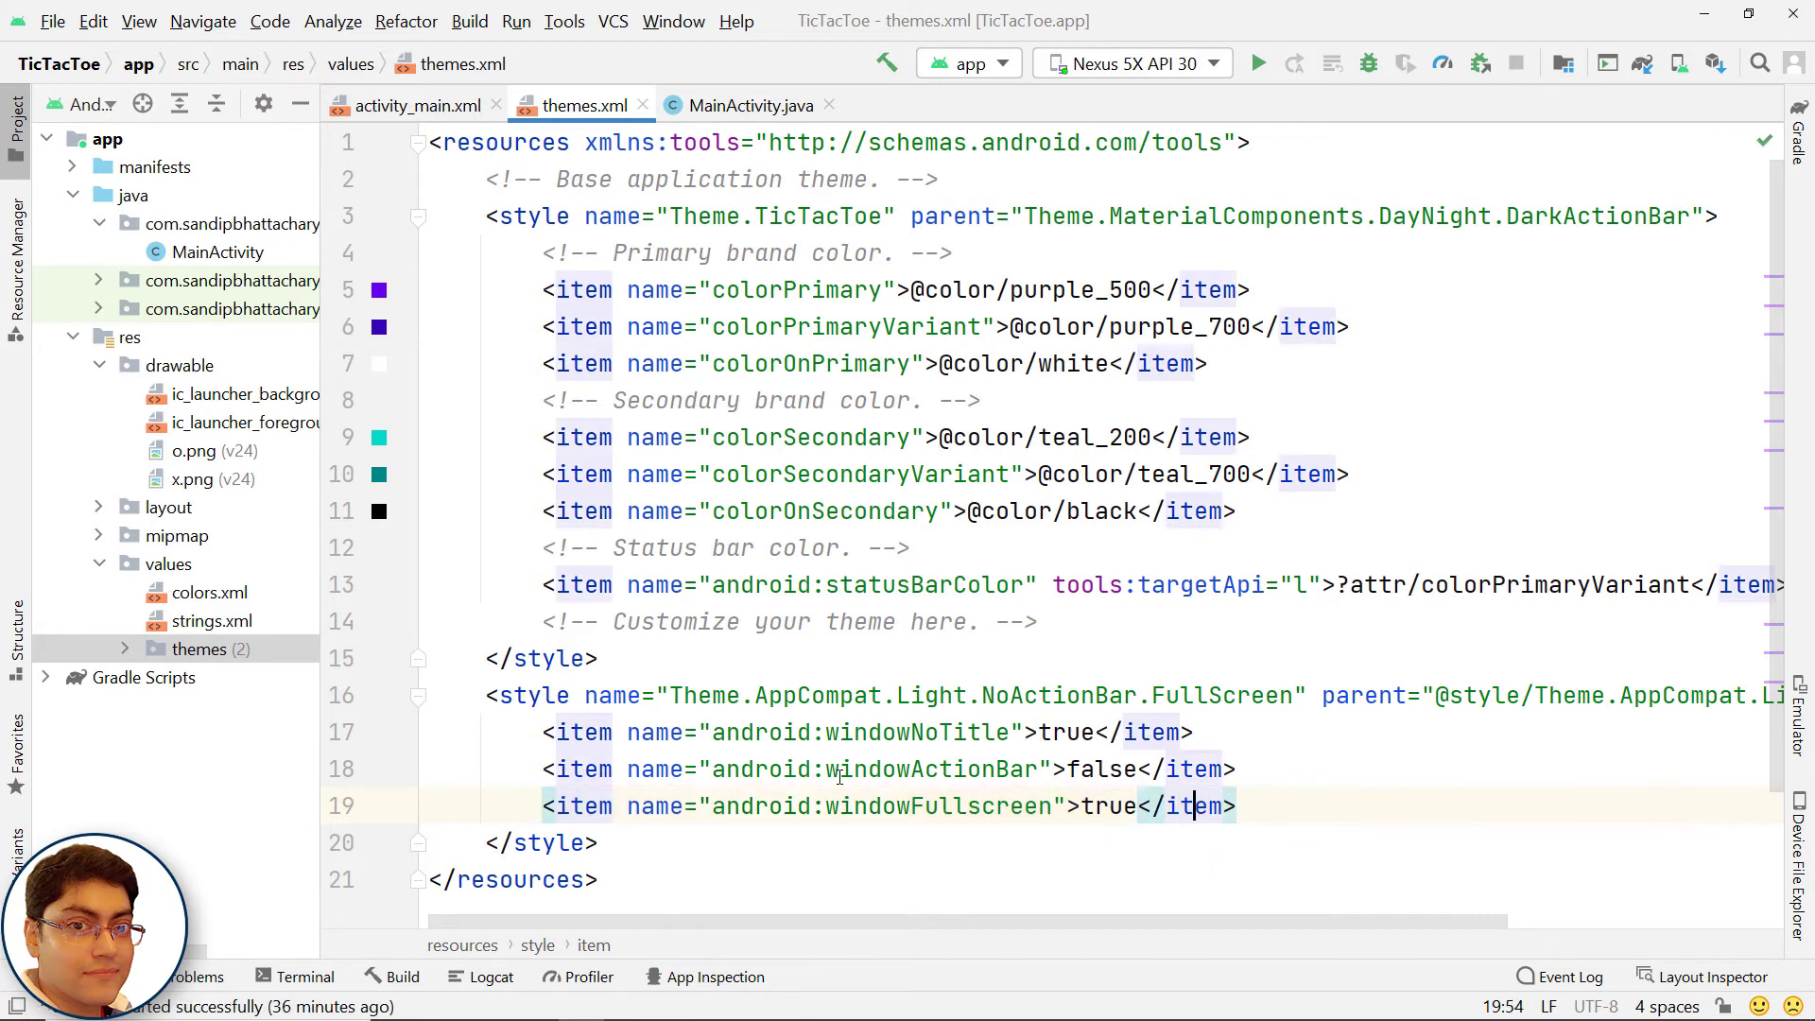
{"action": "key", "text": "End"}
Add a fourth item named android:windowContentOverlay on line 20, value not yet filled in
{"action": "key", "text": "Return"}
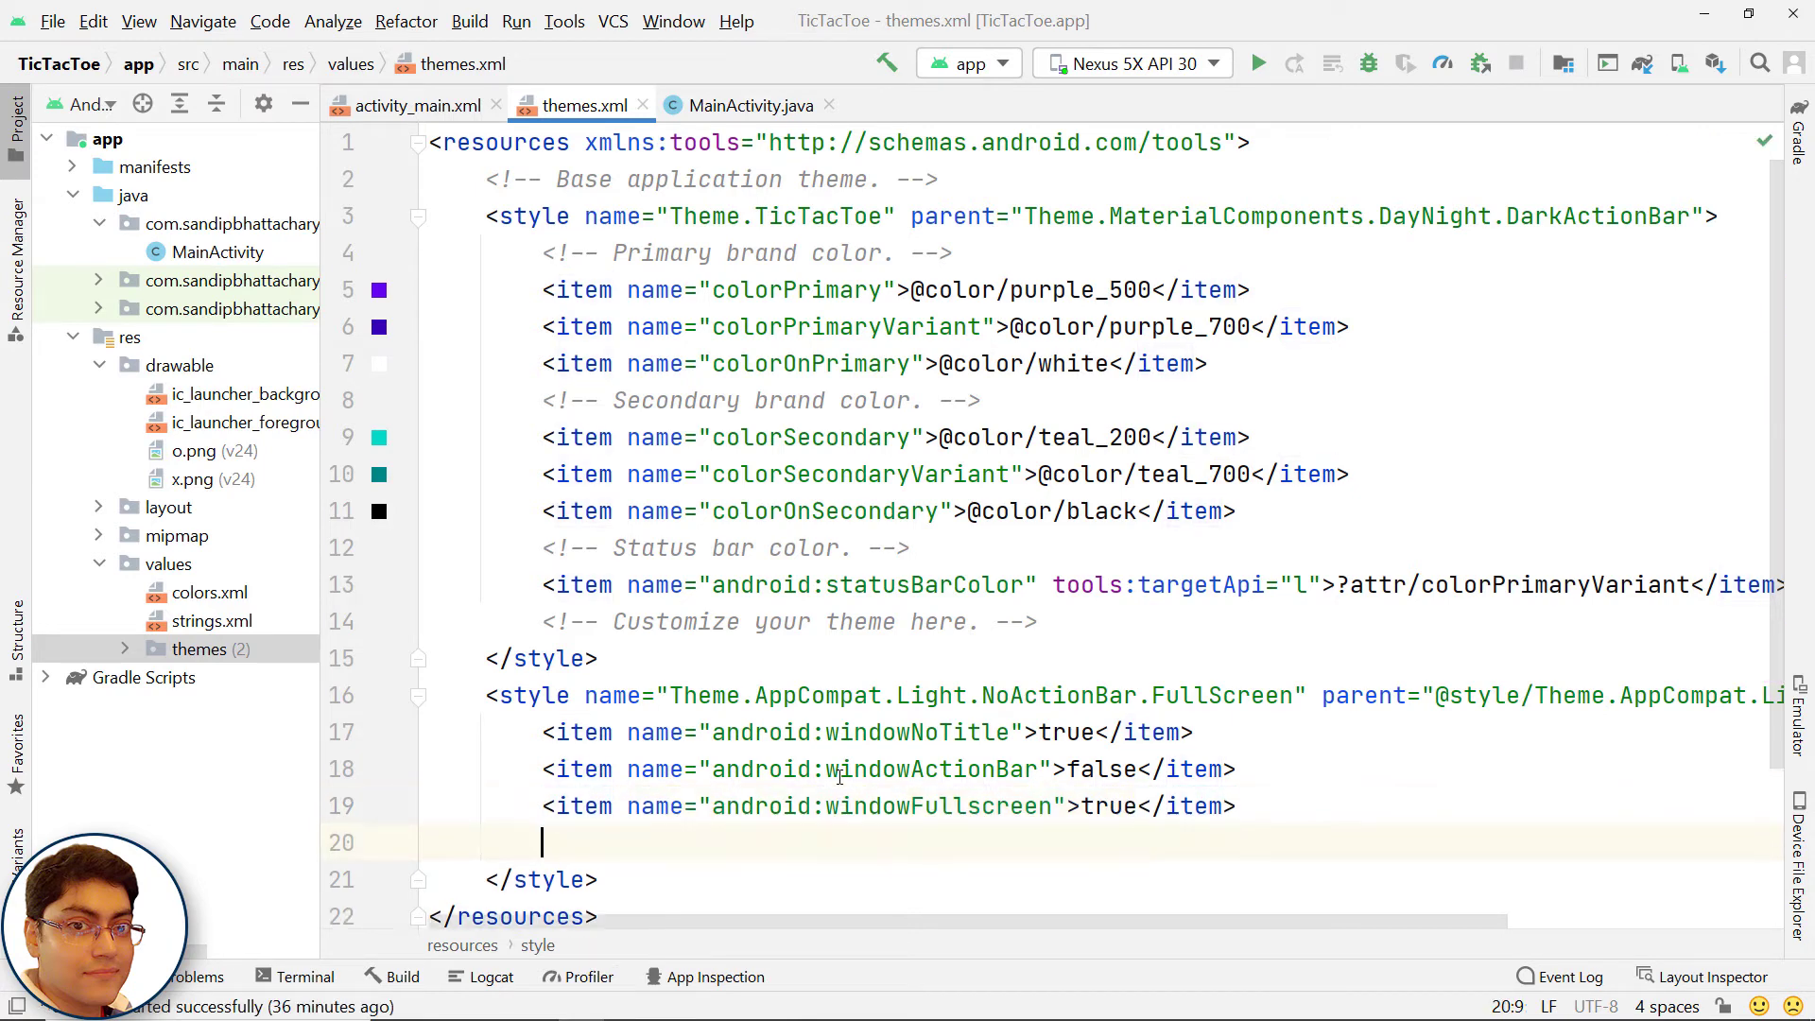
{"action": "type", "text": "<i"}
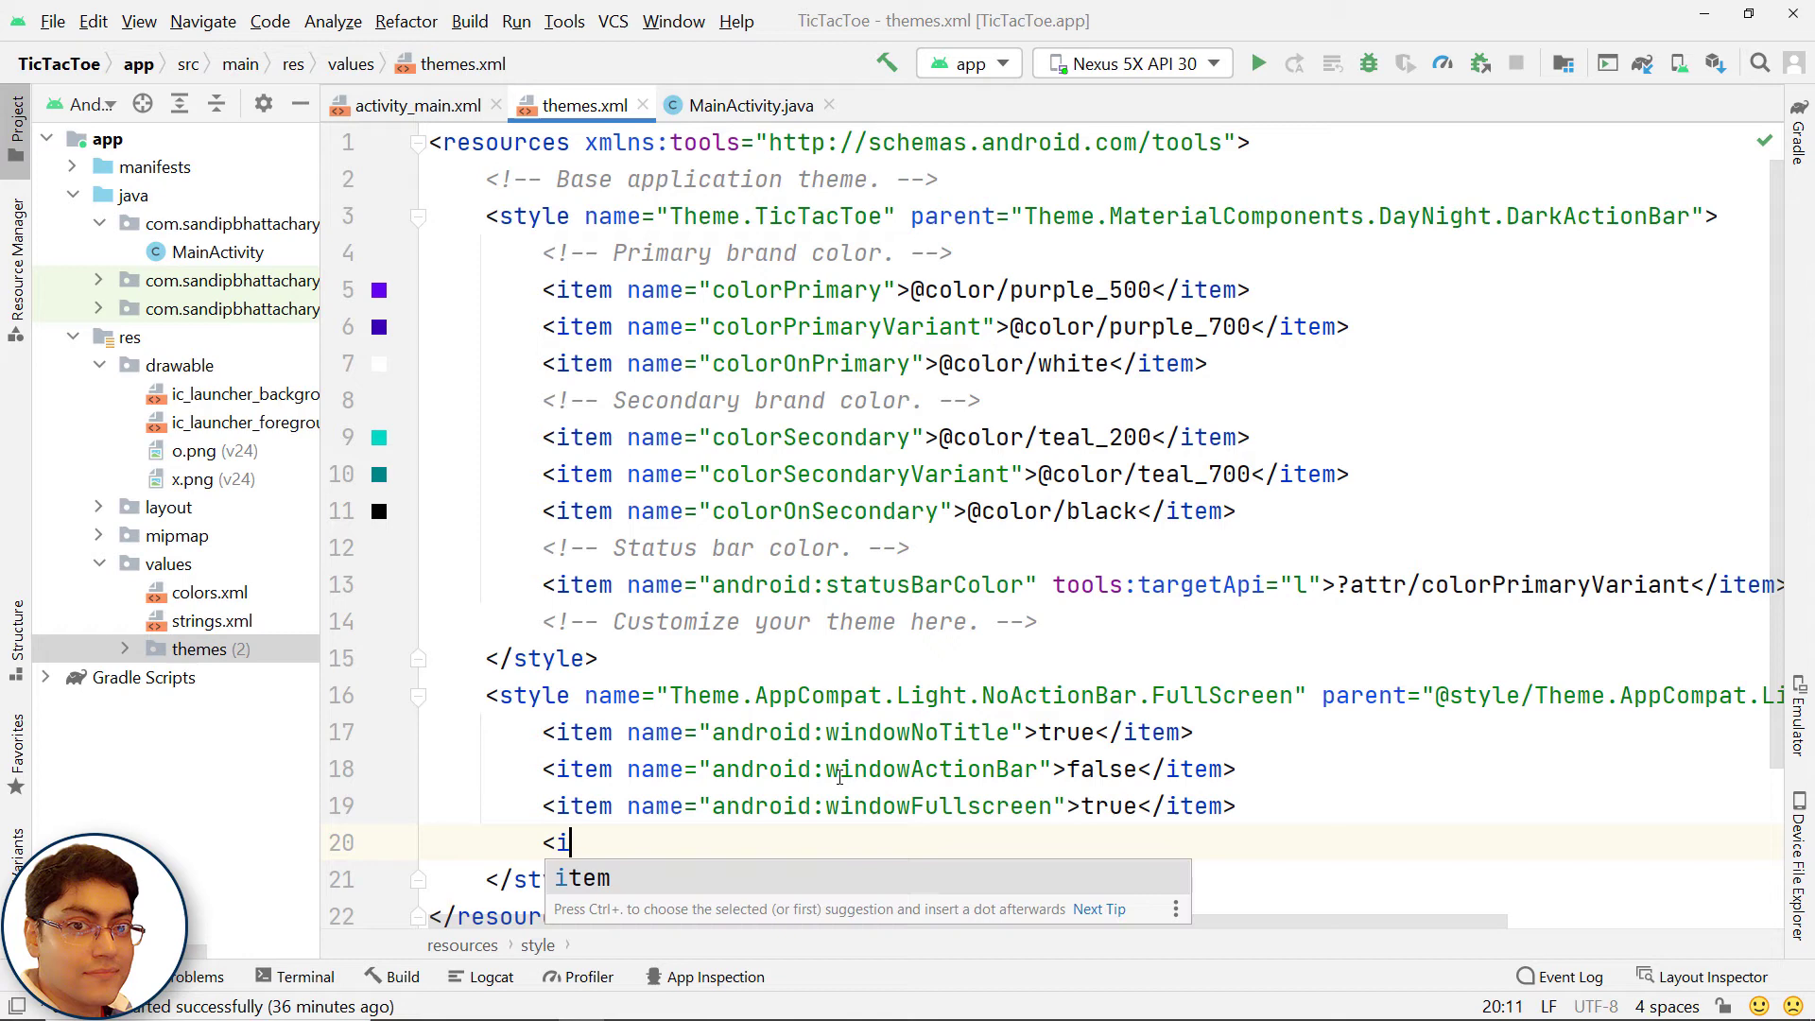
{"action": "type", "text": "te"}
{"action": "key", "text": "Return"}
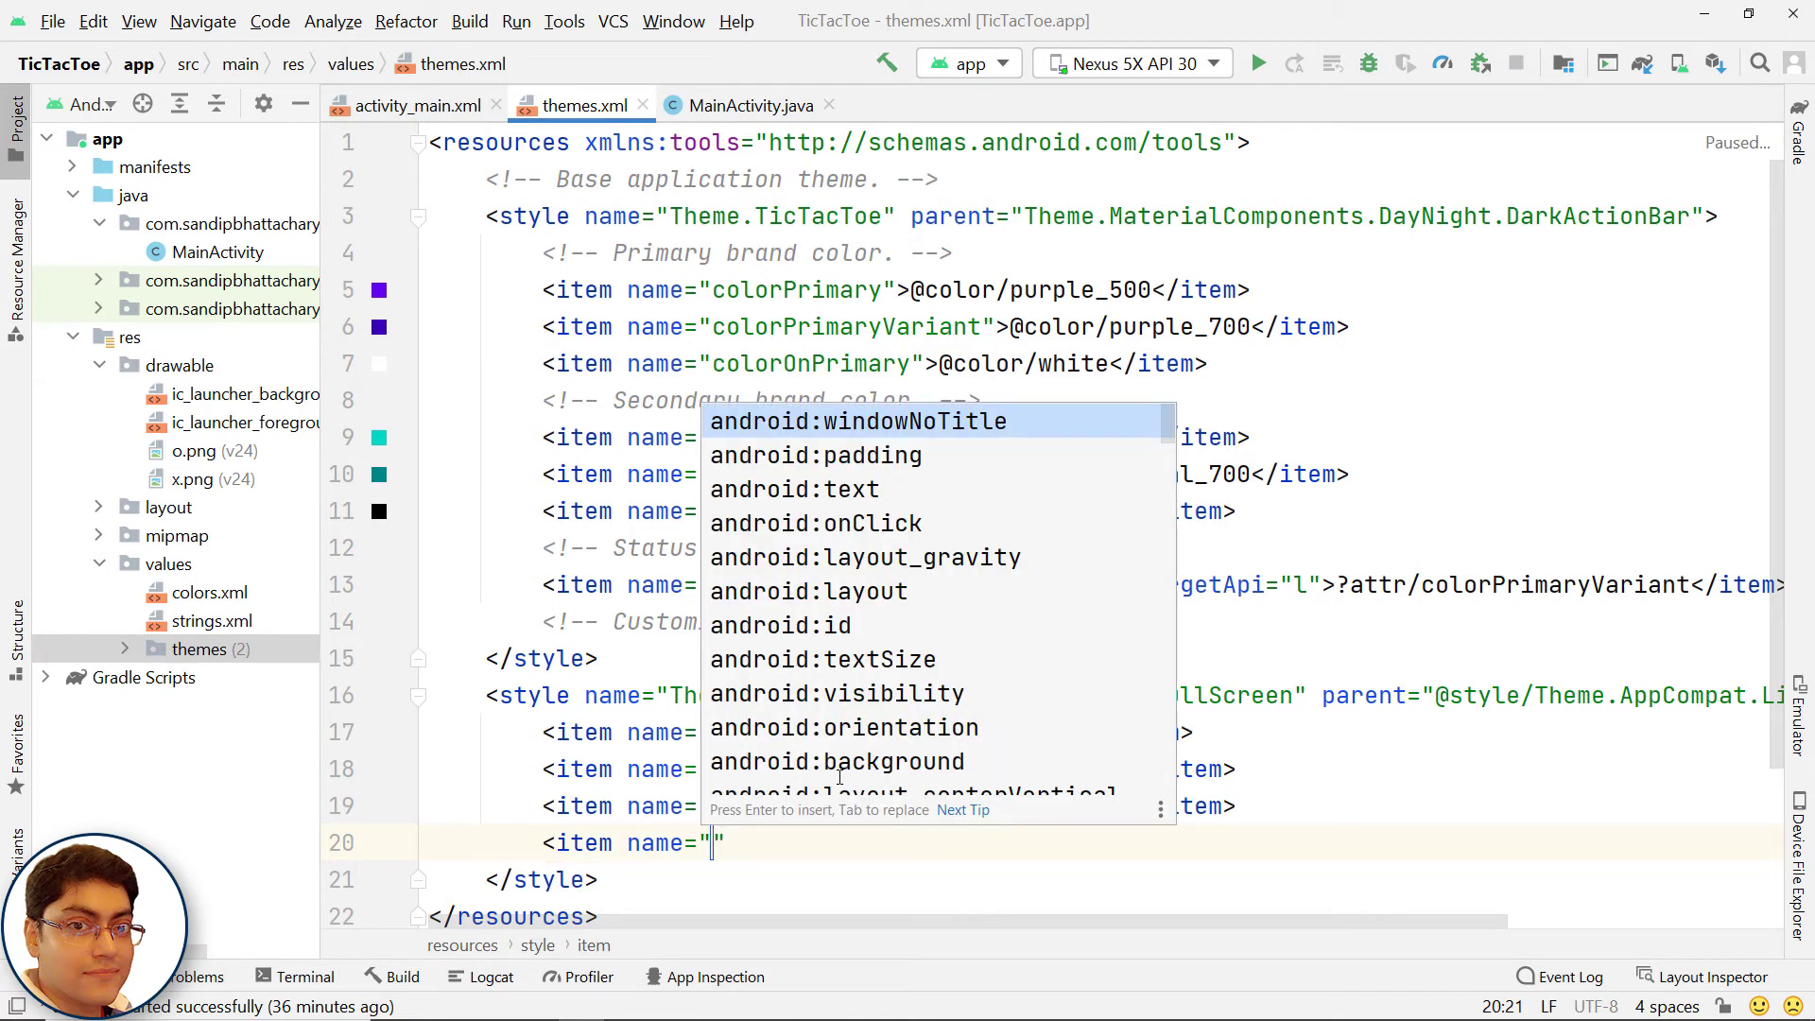
{"action": "type", "text": "android:"}
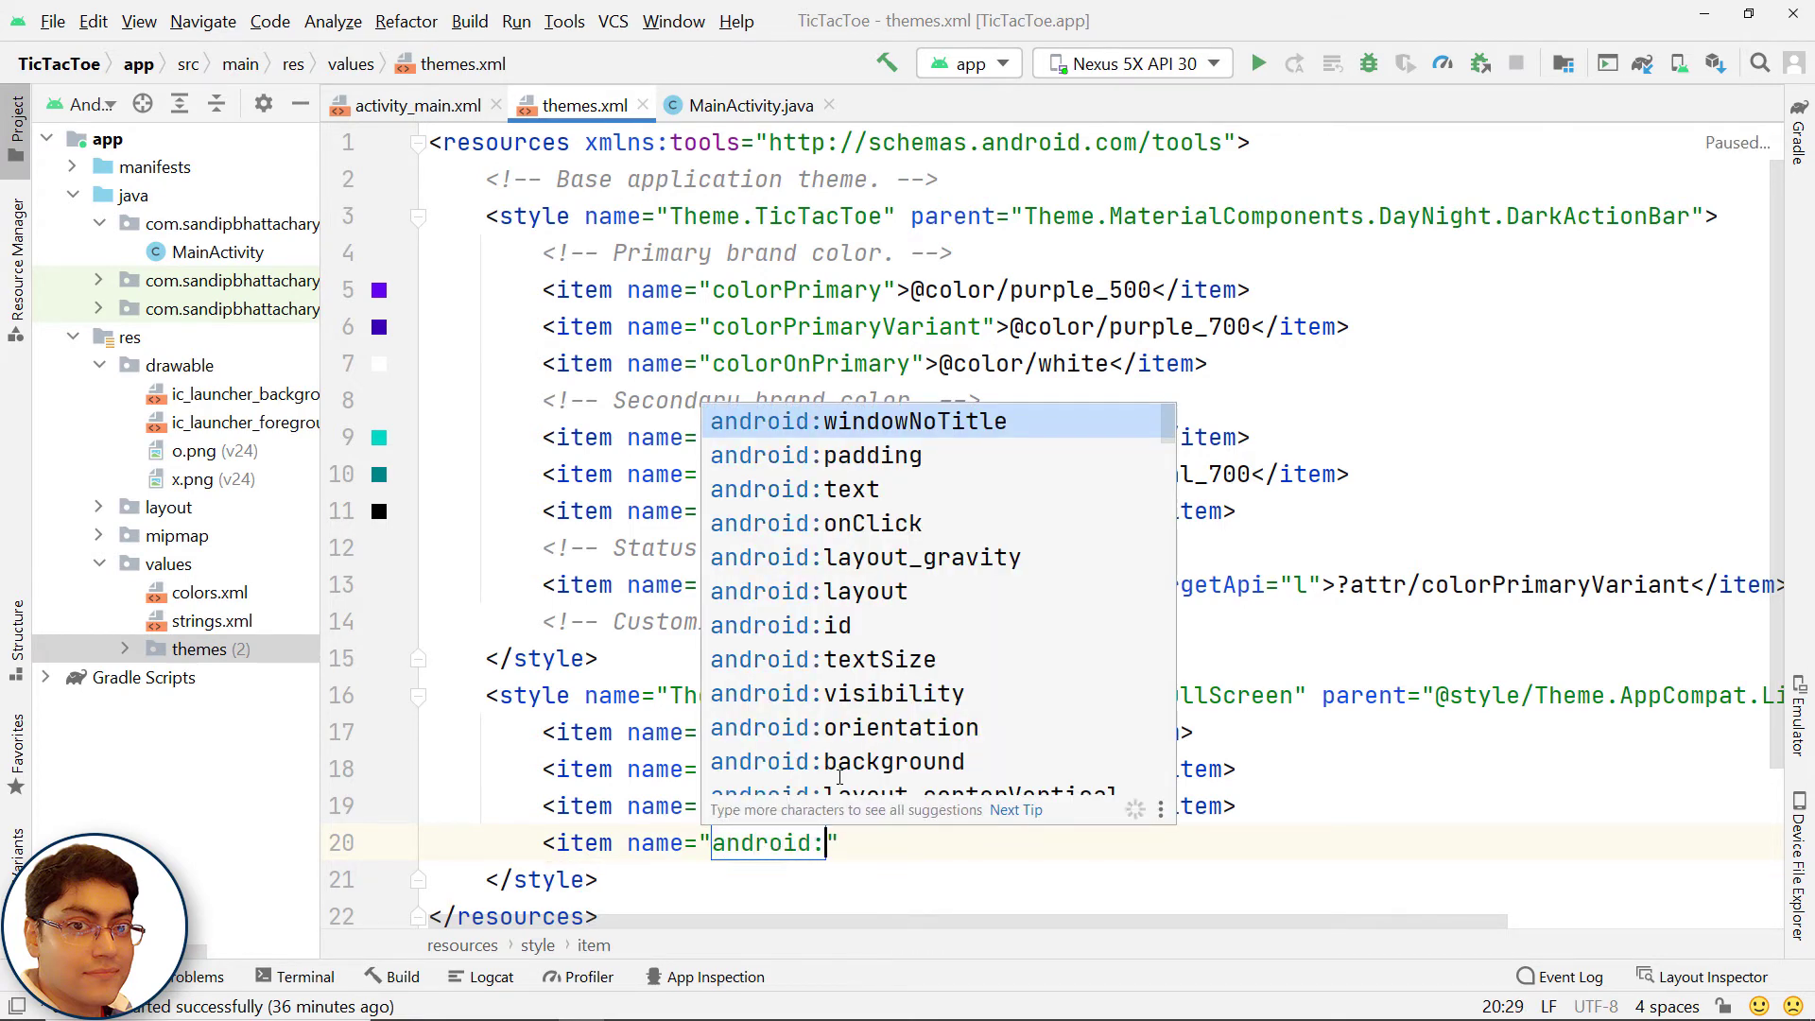
{"action": "type", "text": "w"}
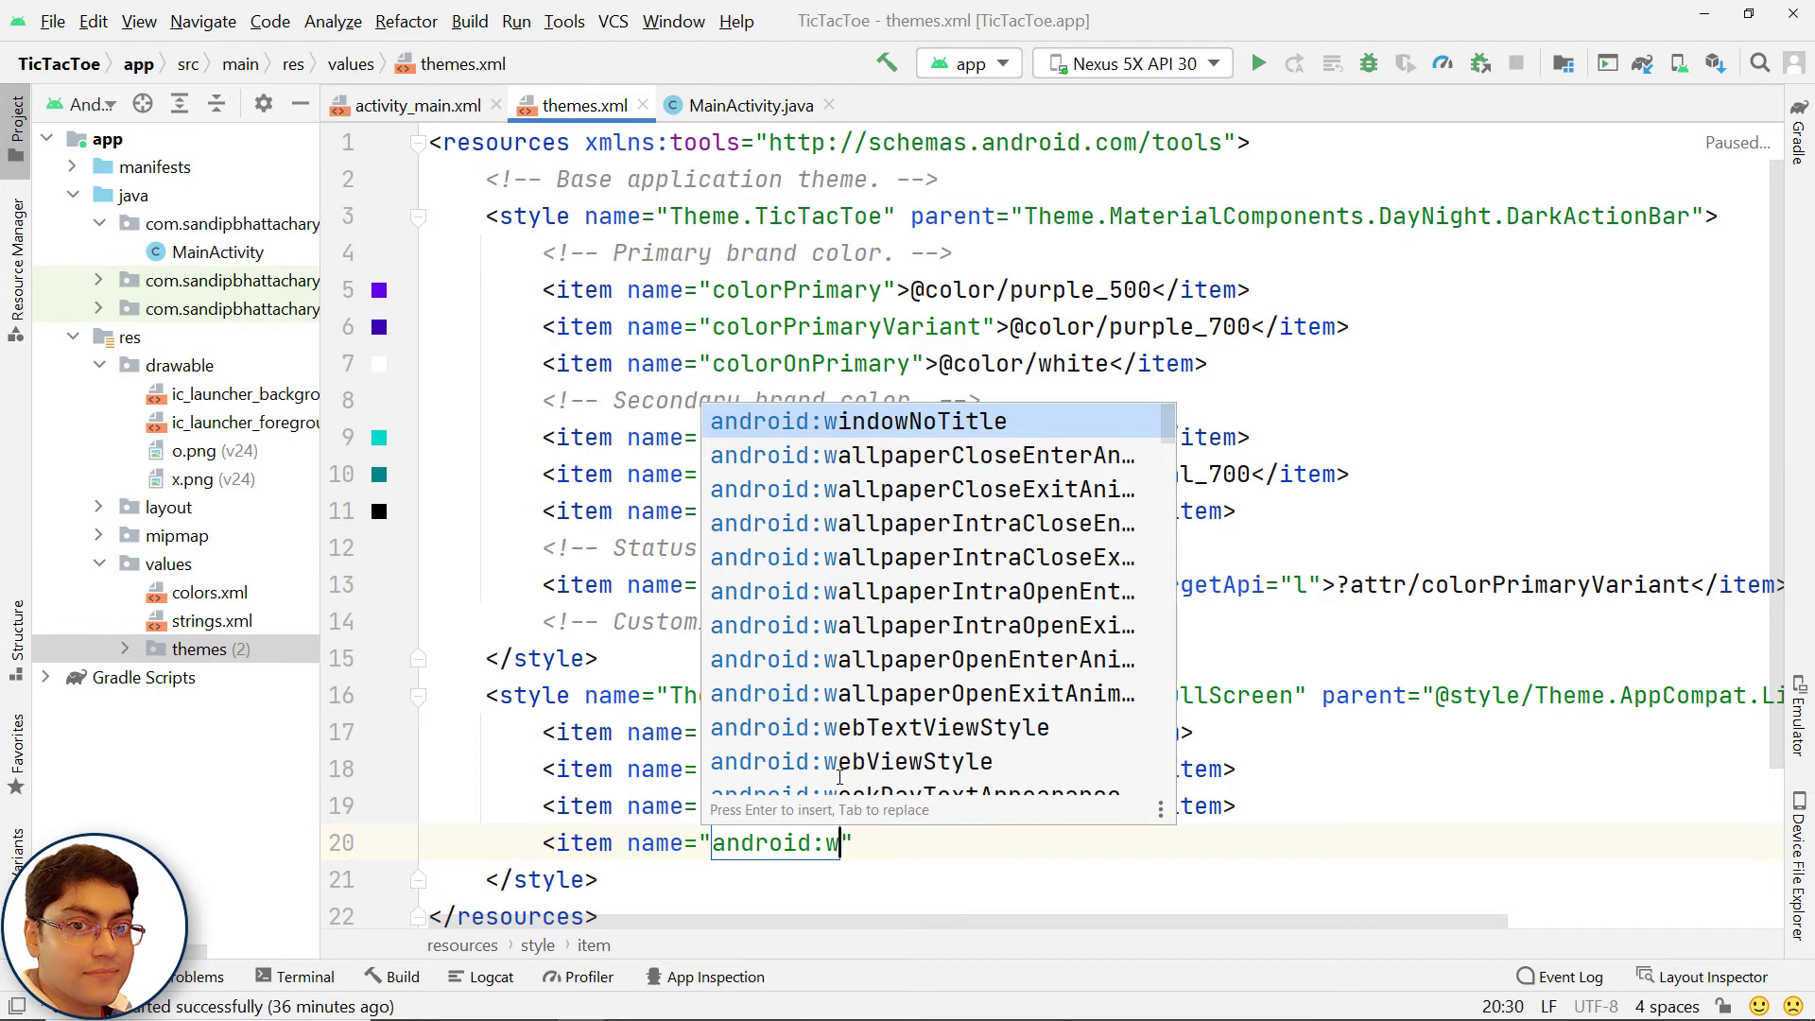
{"action": "type", "text": "indowCon"}
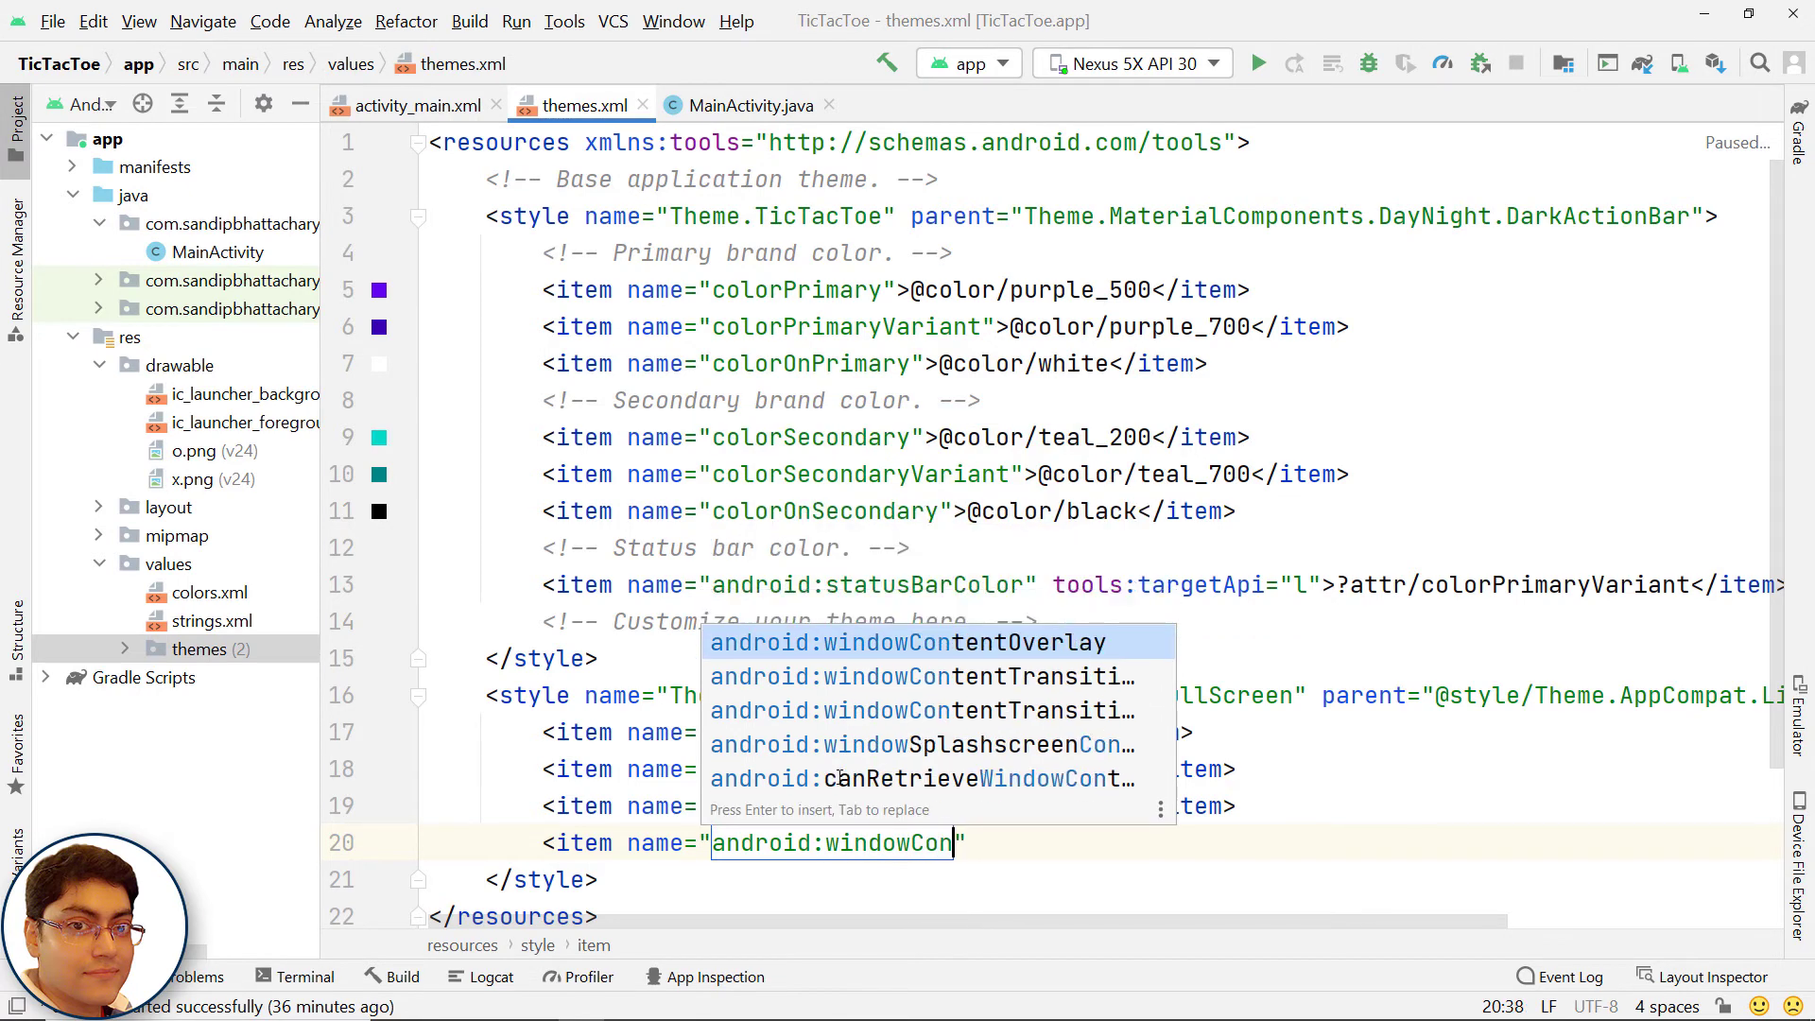
{"action": "type", "text": "tent"}
{"action": "type", "text": "O"}
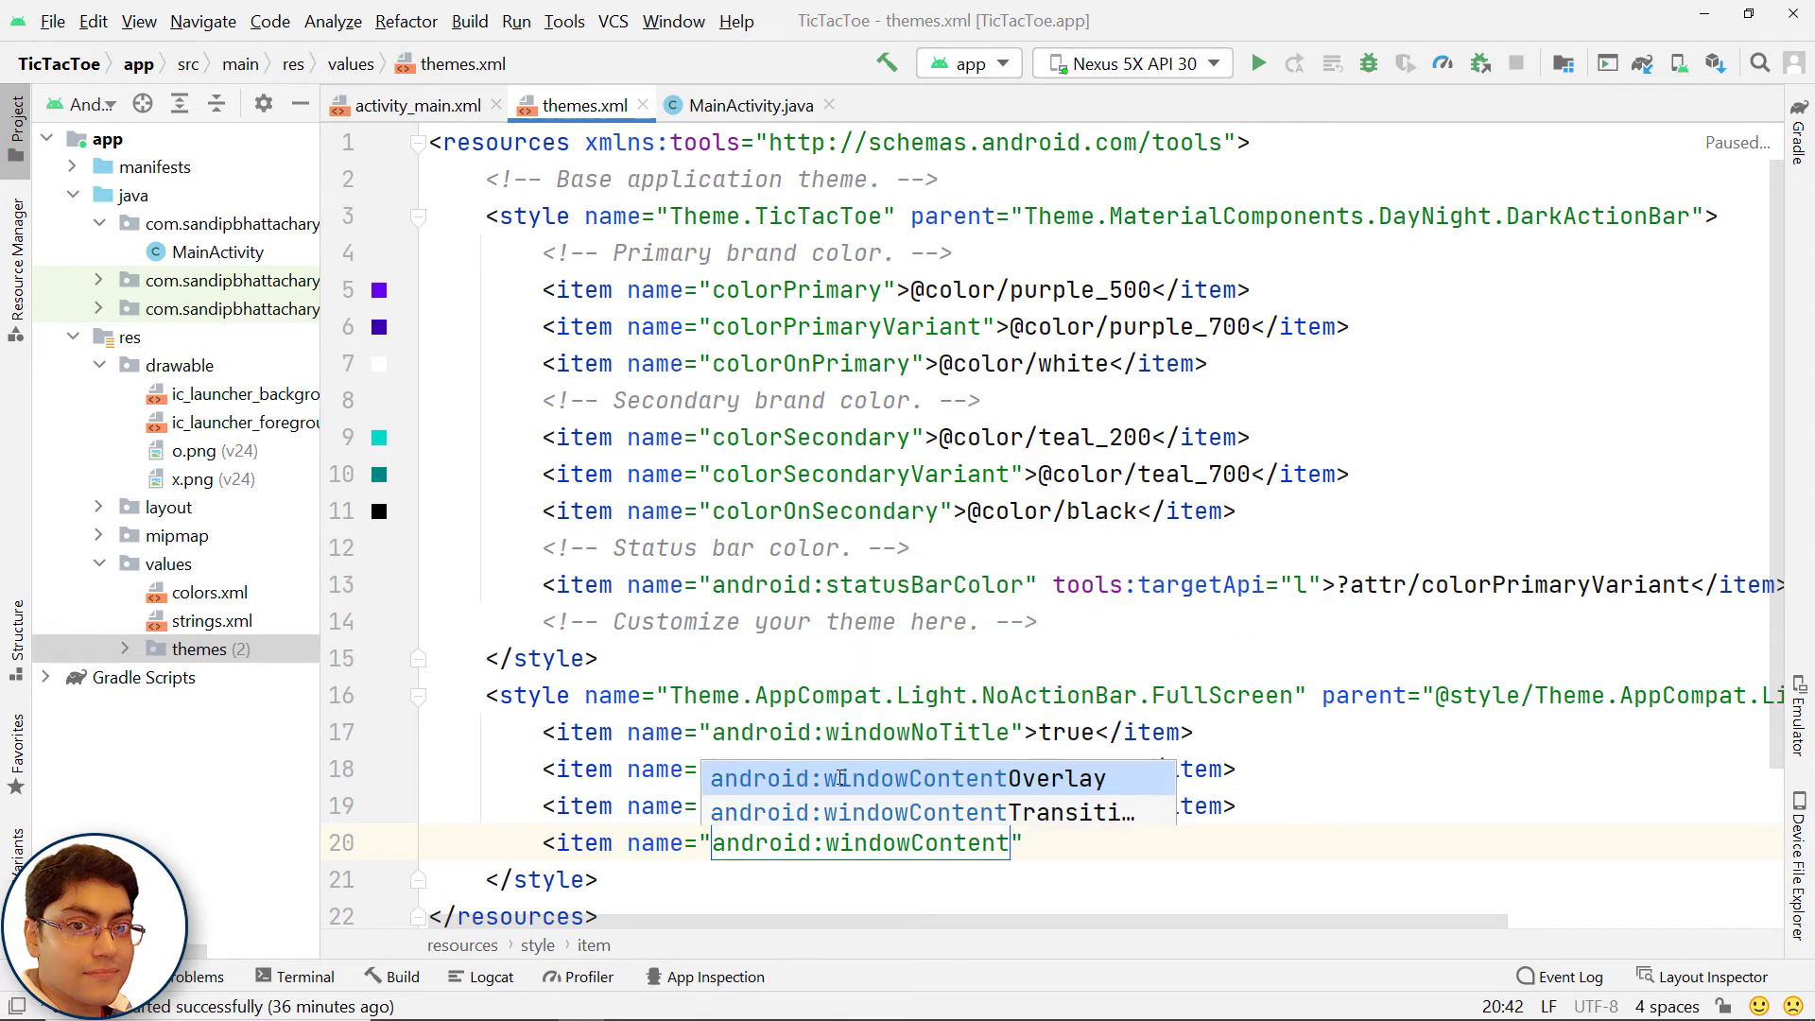
{"action": "type", "text": "verlay"}
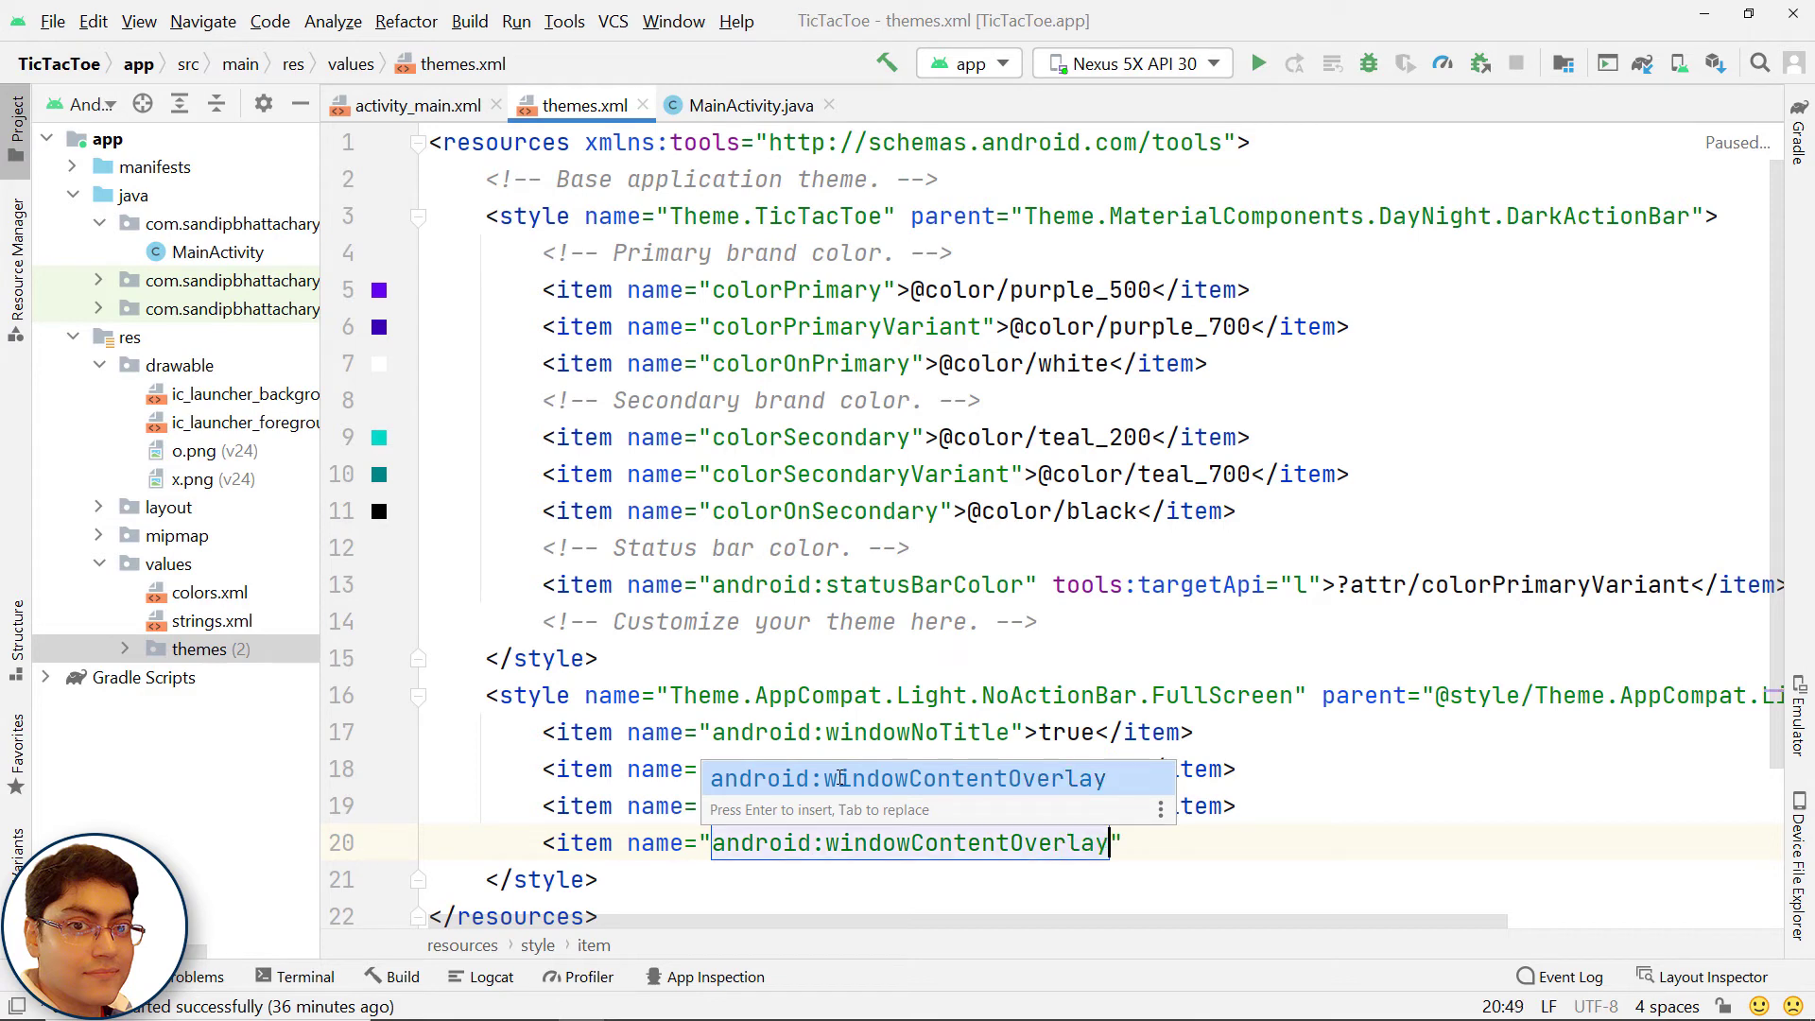
{"action": "key", "text": "Escape"}
{"action": "type", "text": "\">"}
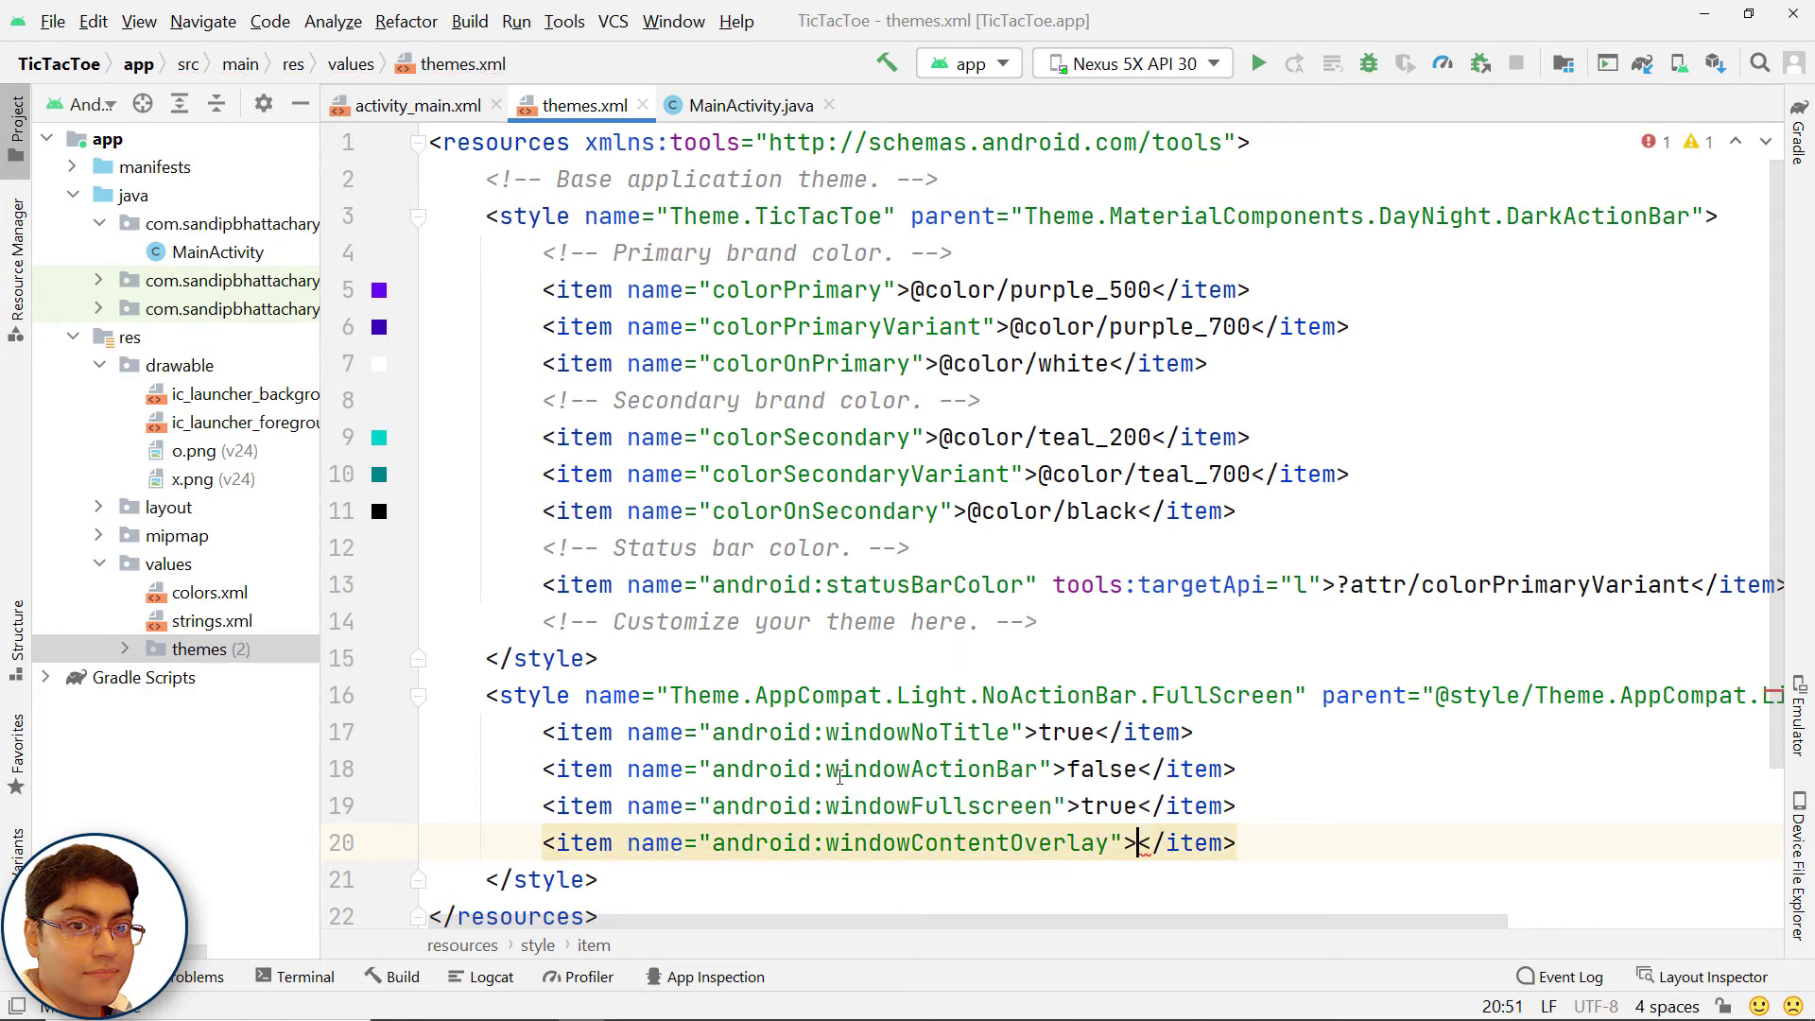
{"action": "type", "text": "@n"}
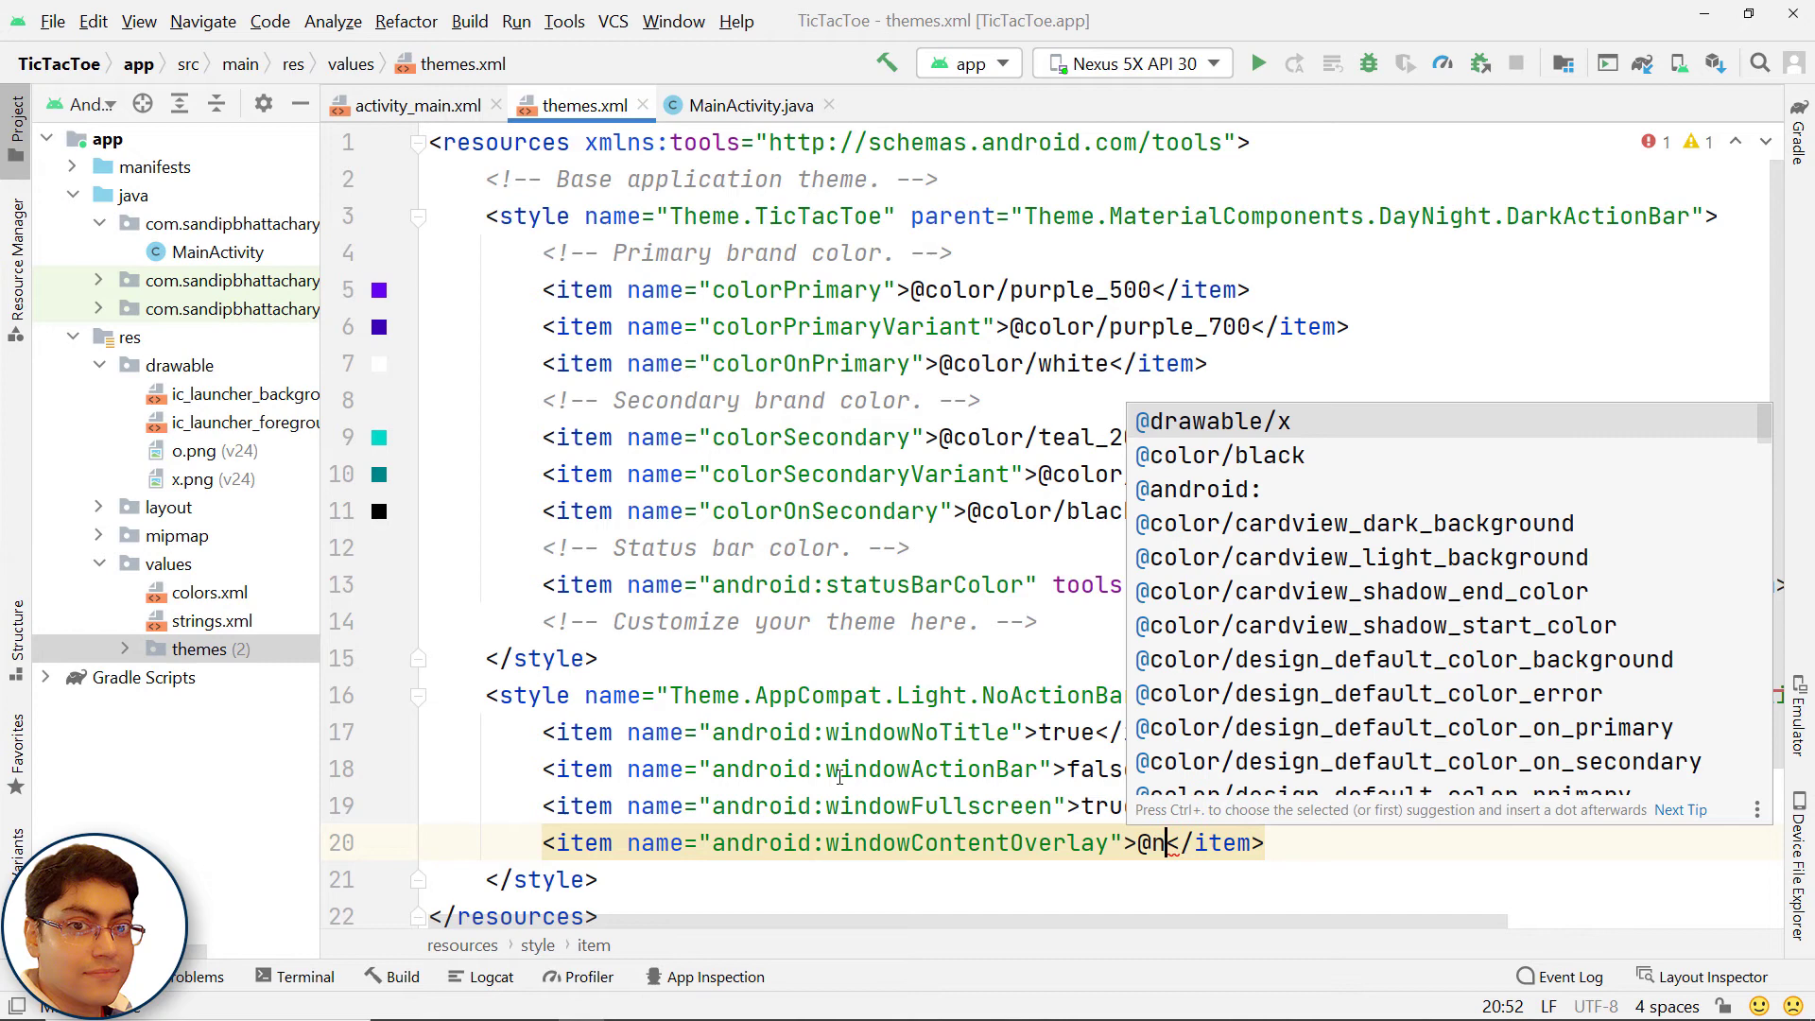
{"action": "type", "text": "ull"}
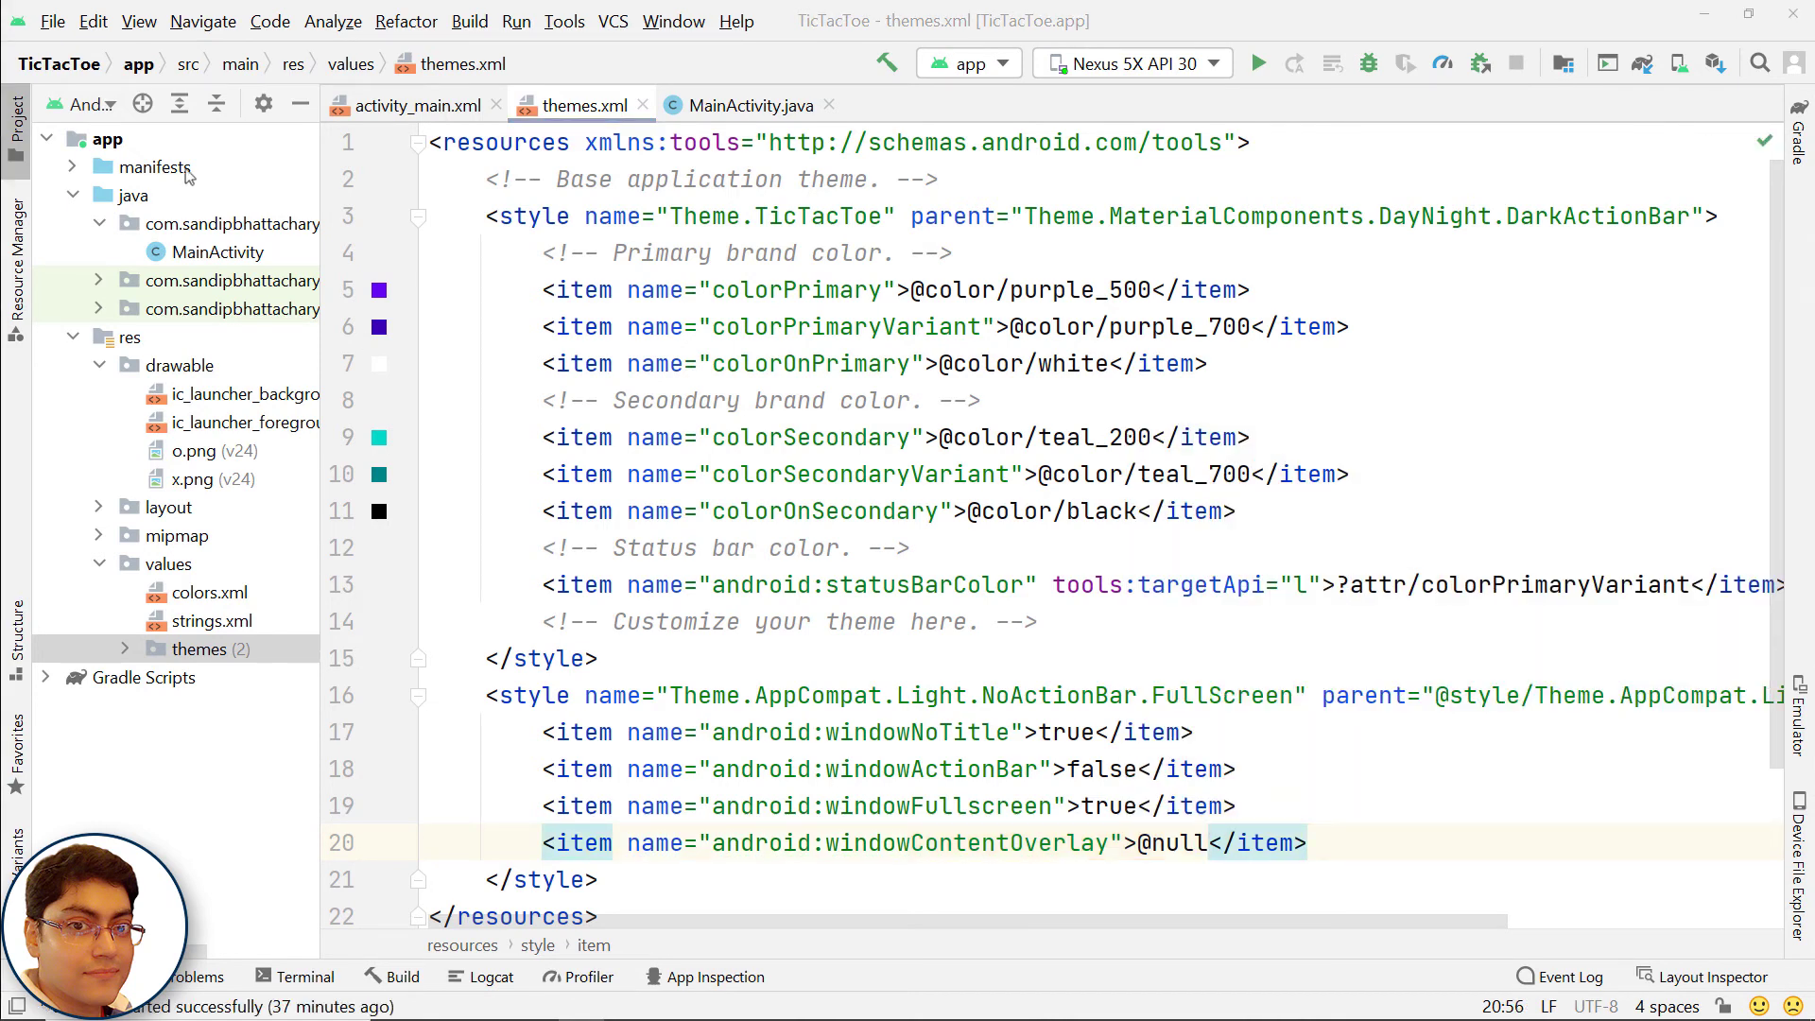
{"action": "double_click", "coordinate": [186, 172]}
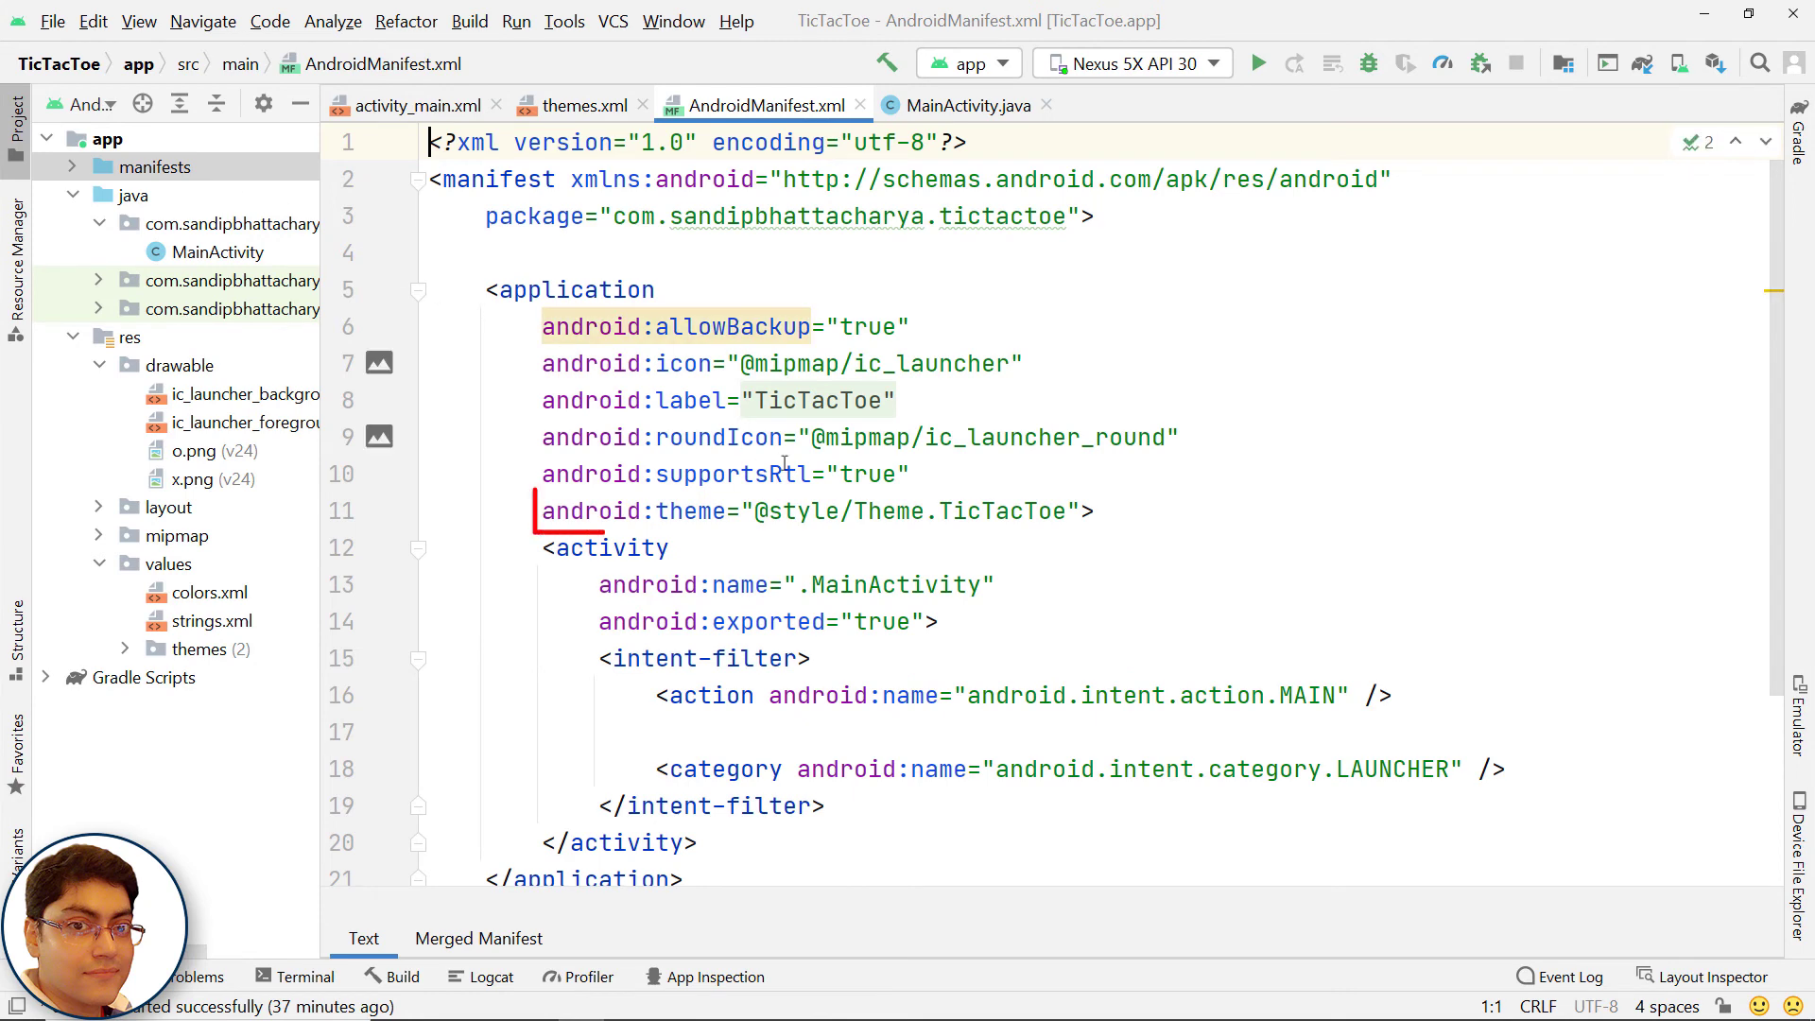
{"action": "left_click_drag", "start_coordinate": [940, 510], "coordinate": [1068, 512]}
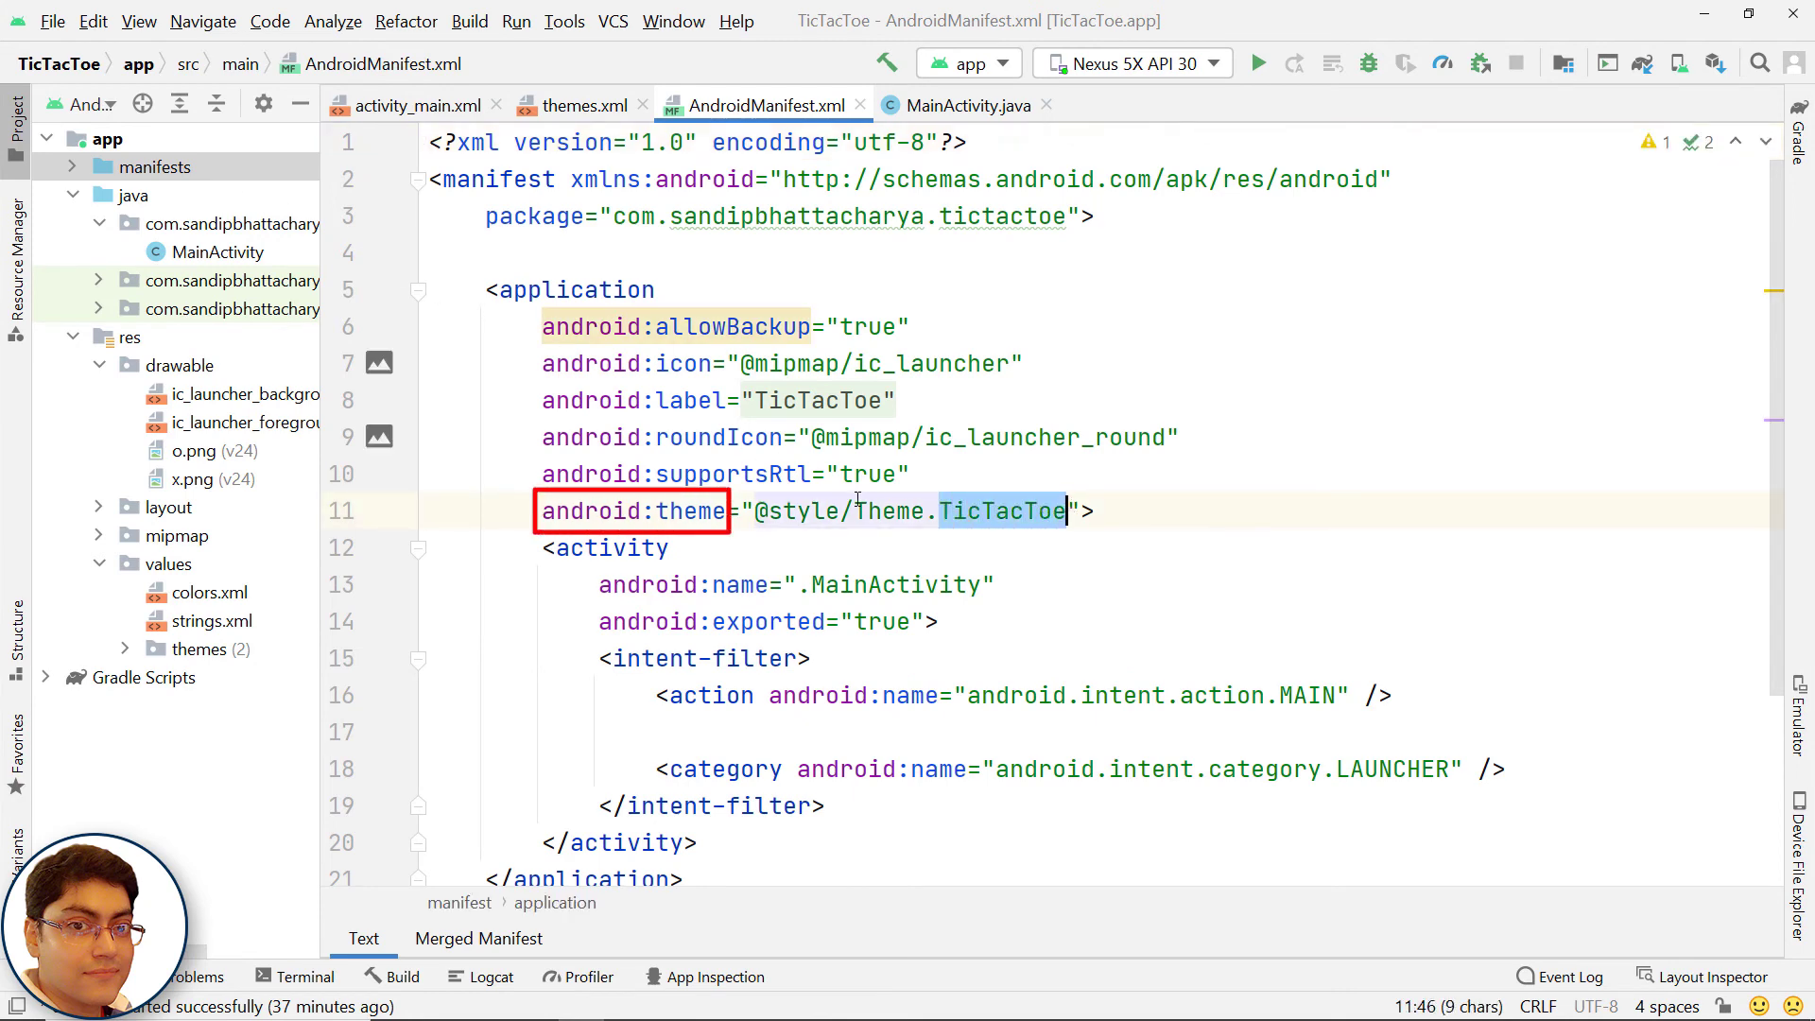
{"action": "type", "text": "Ap"}
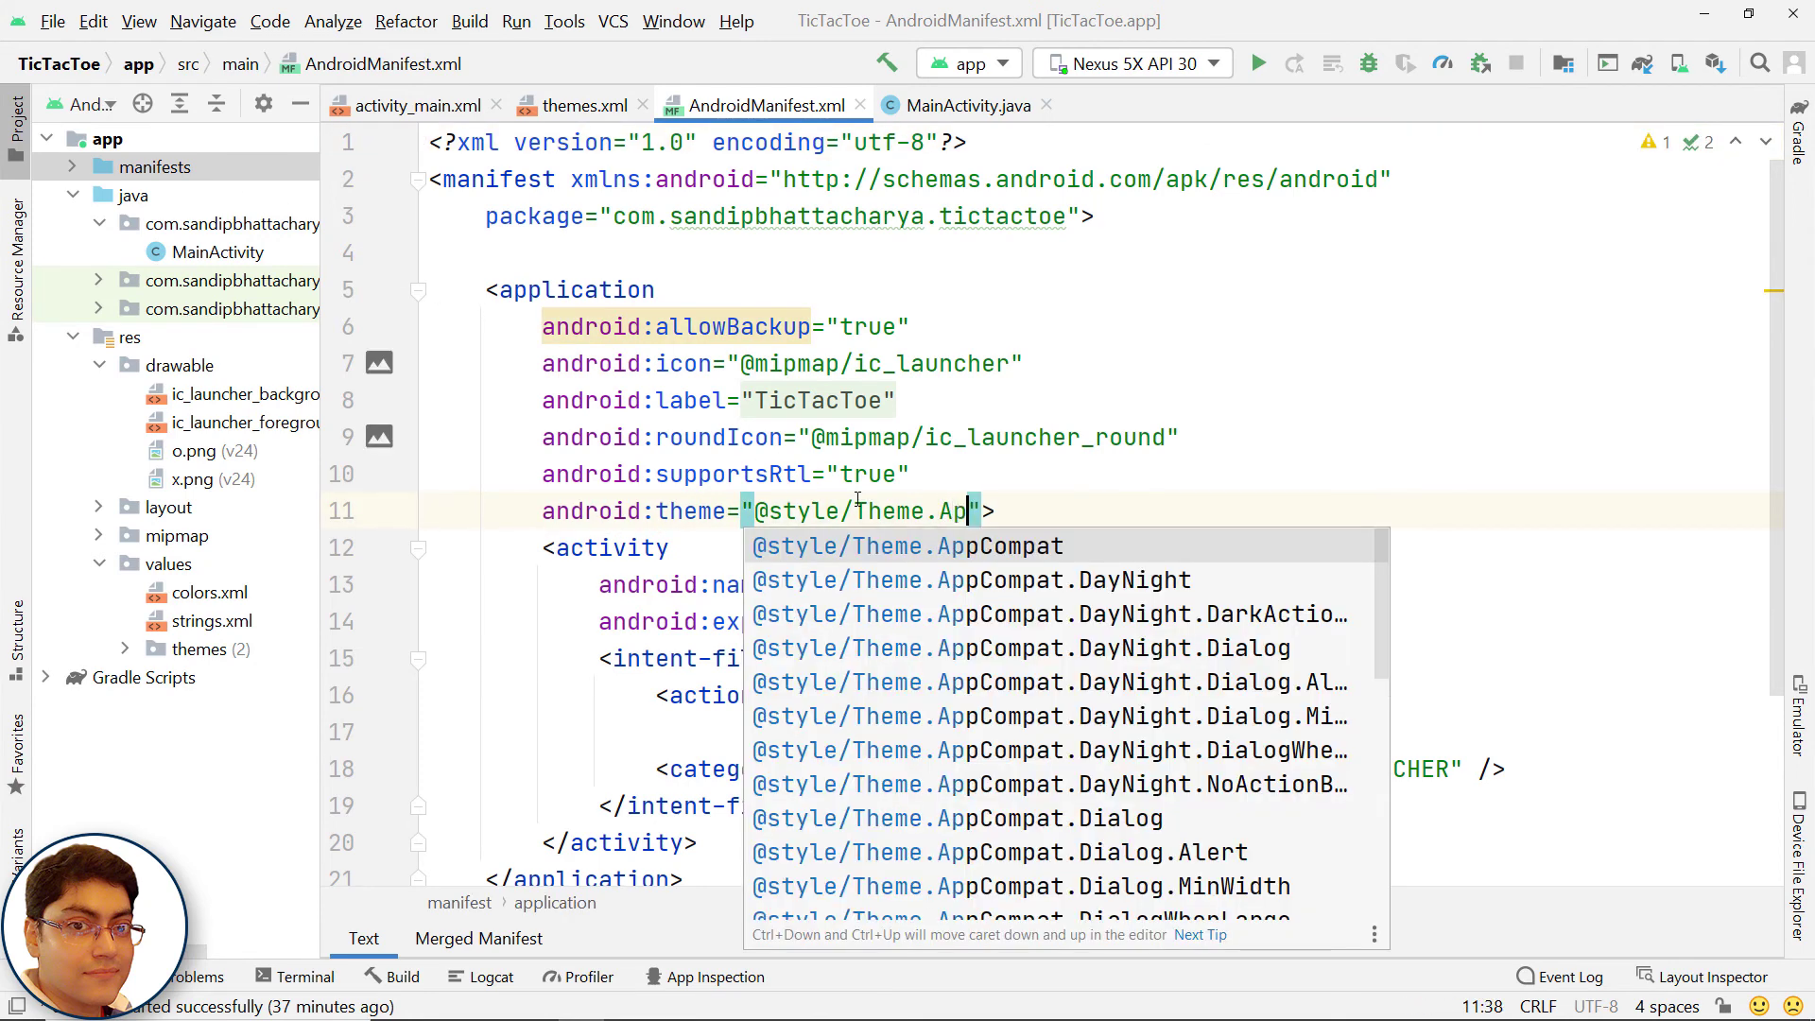
{"action": "type", "text": "p"}
{"action": "key", "text": "Return"}
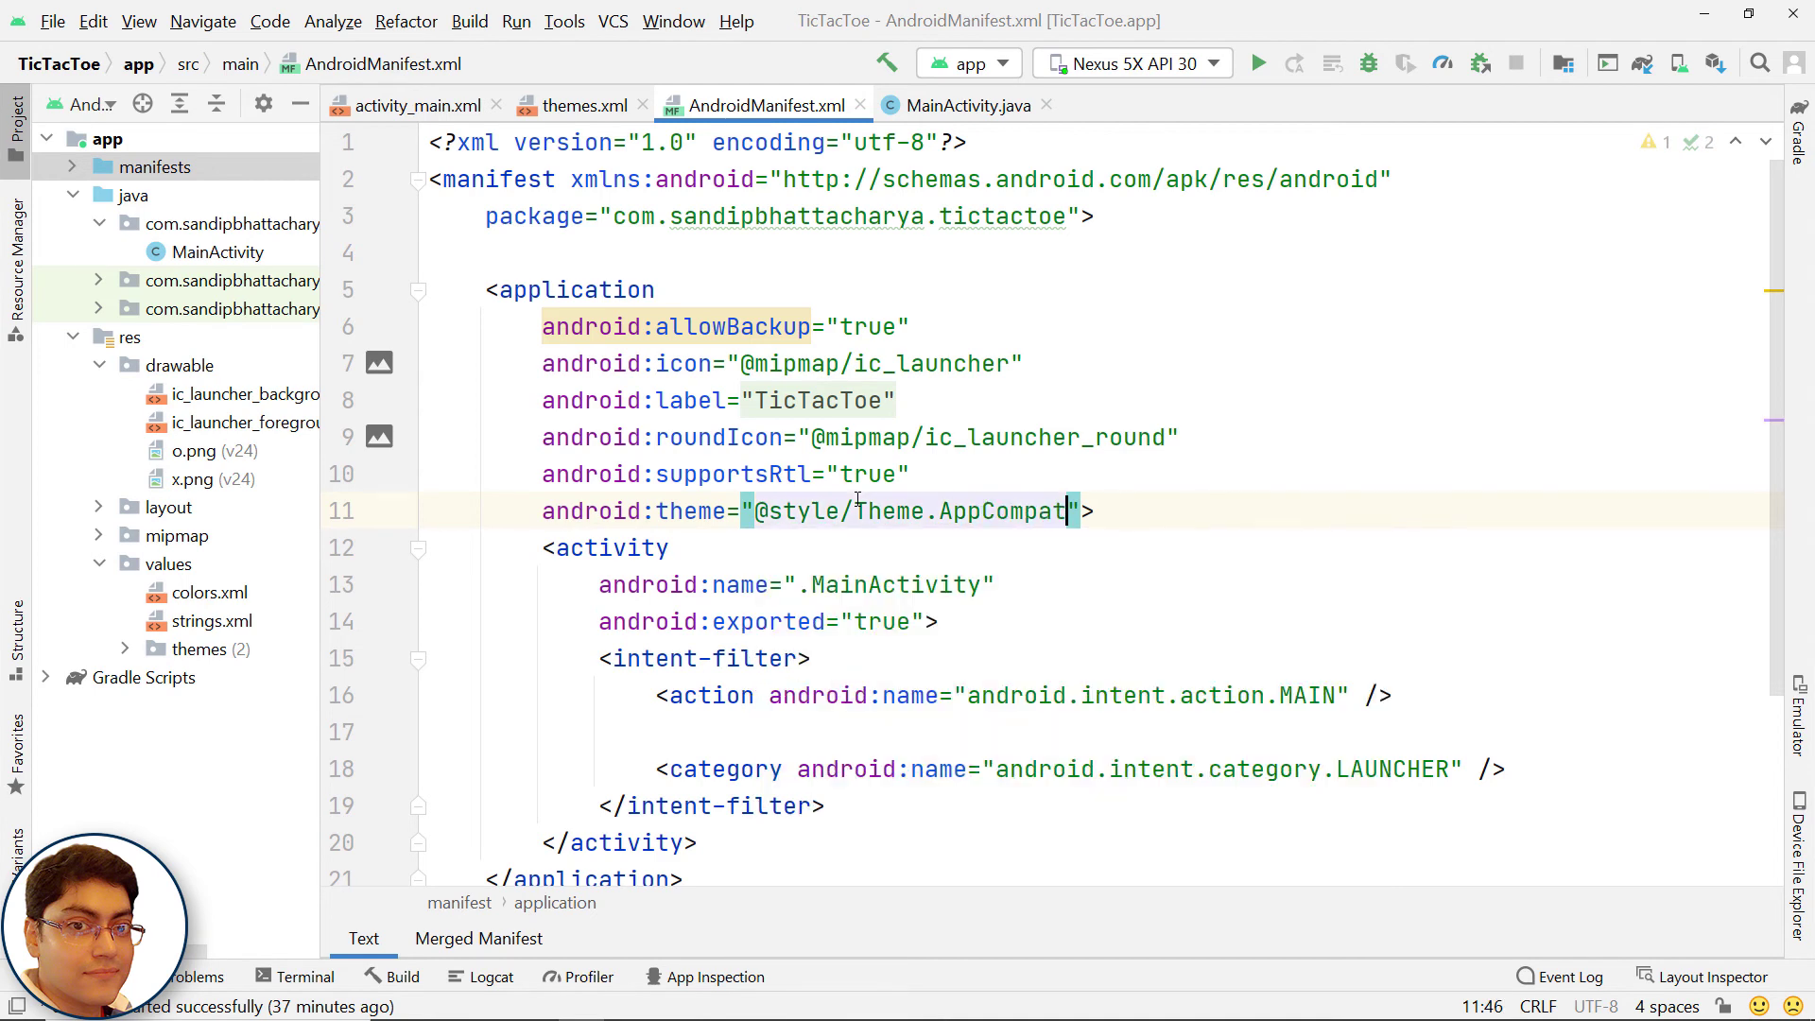
{"action": "type", "text": ".Li"}
{"action": "key", "text": "Return"}
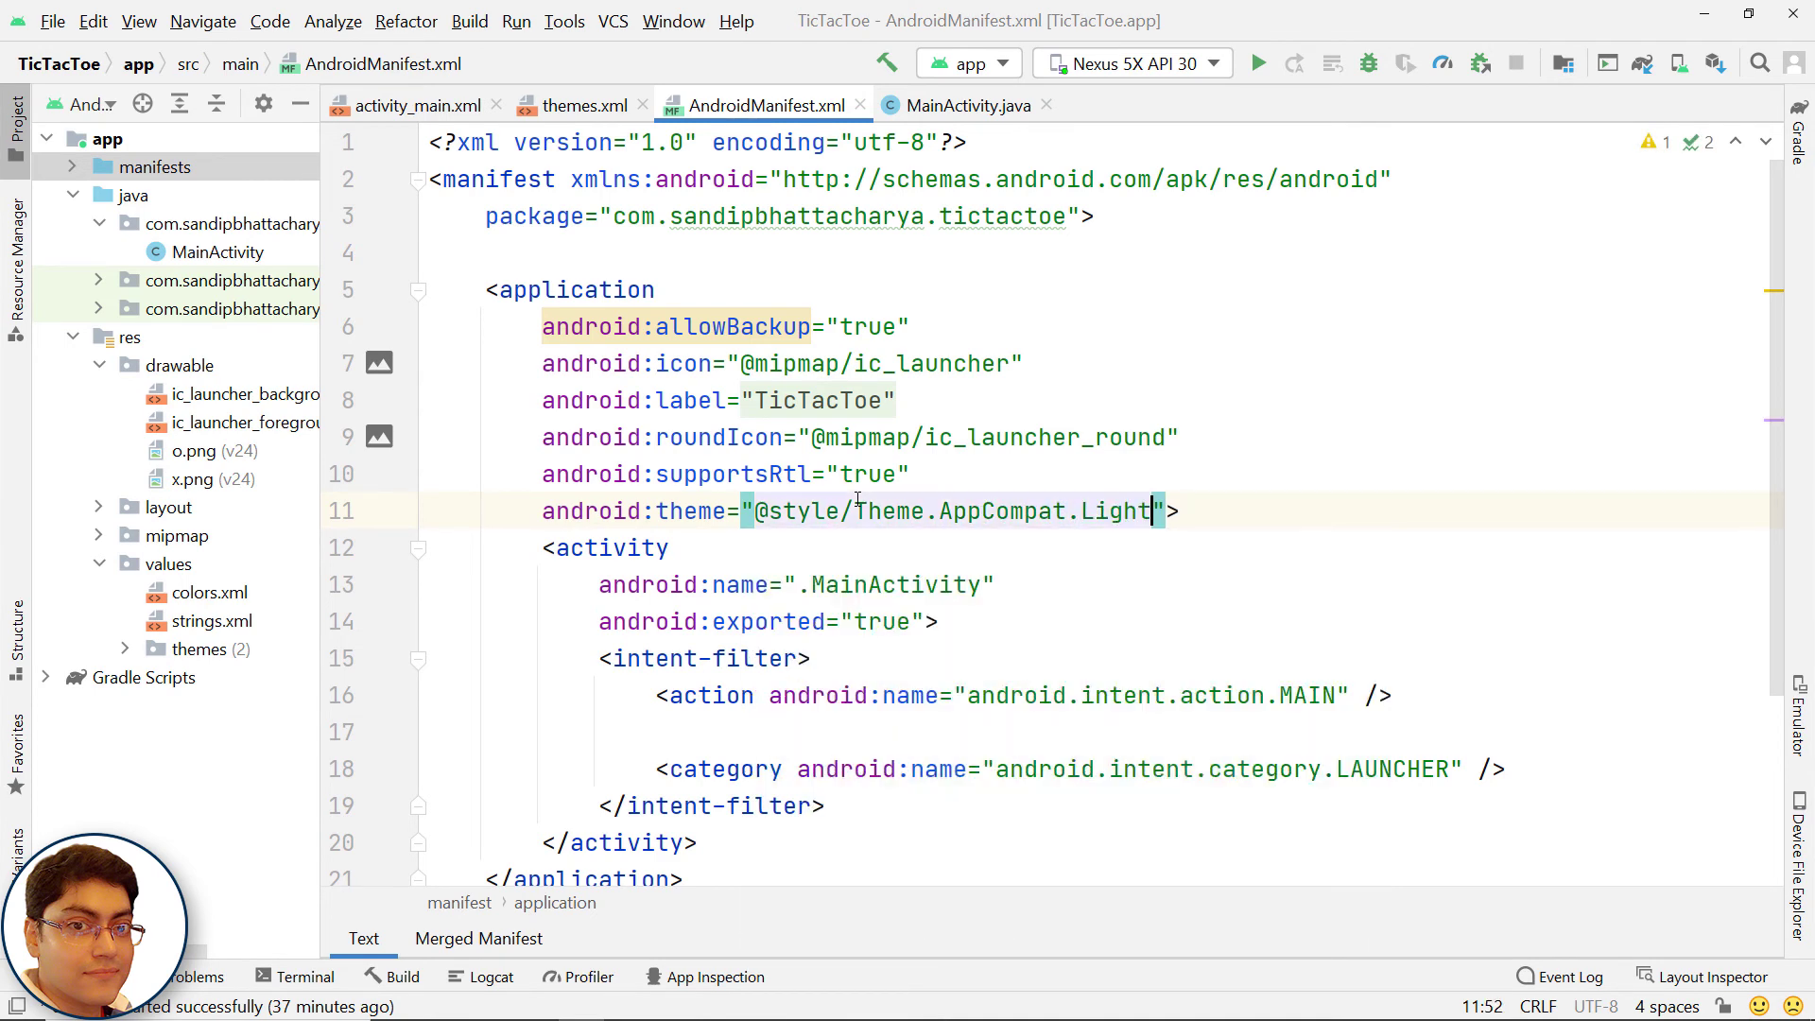
{"action": "type", "text": ".No"}
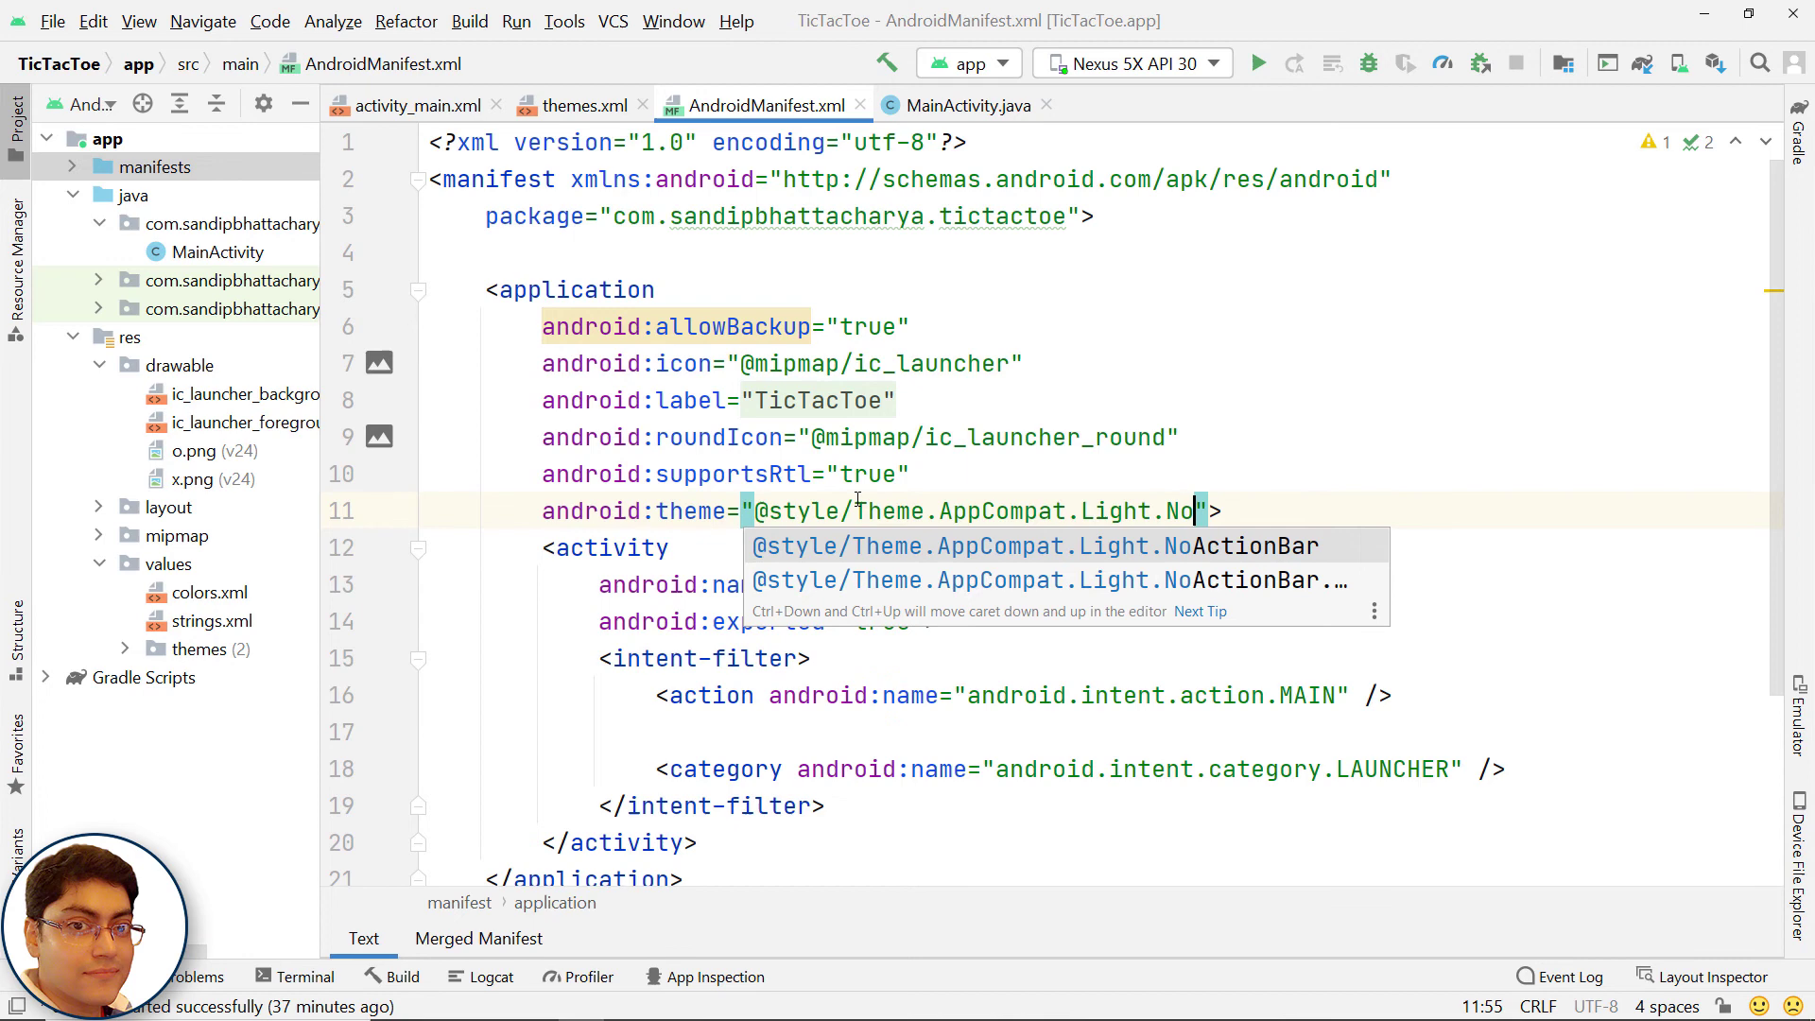
{"action": "key", "text": "Return"}
{"action": "type", "text": "."}
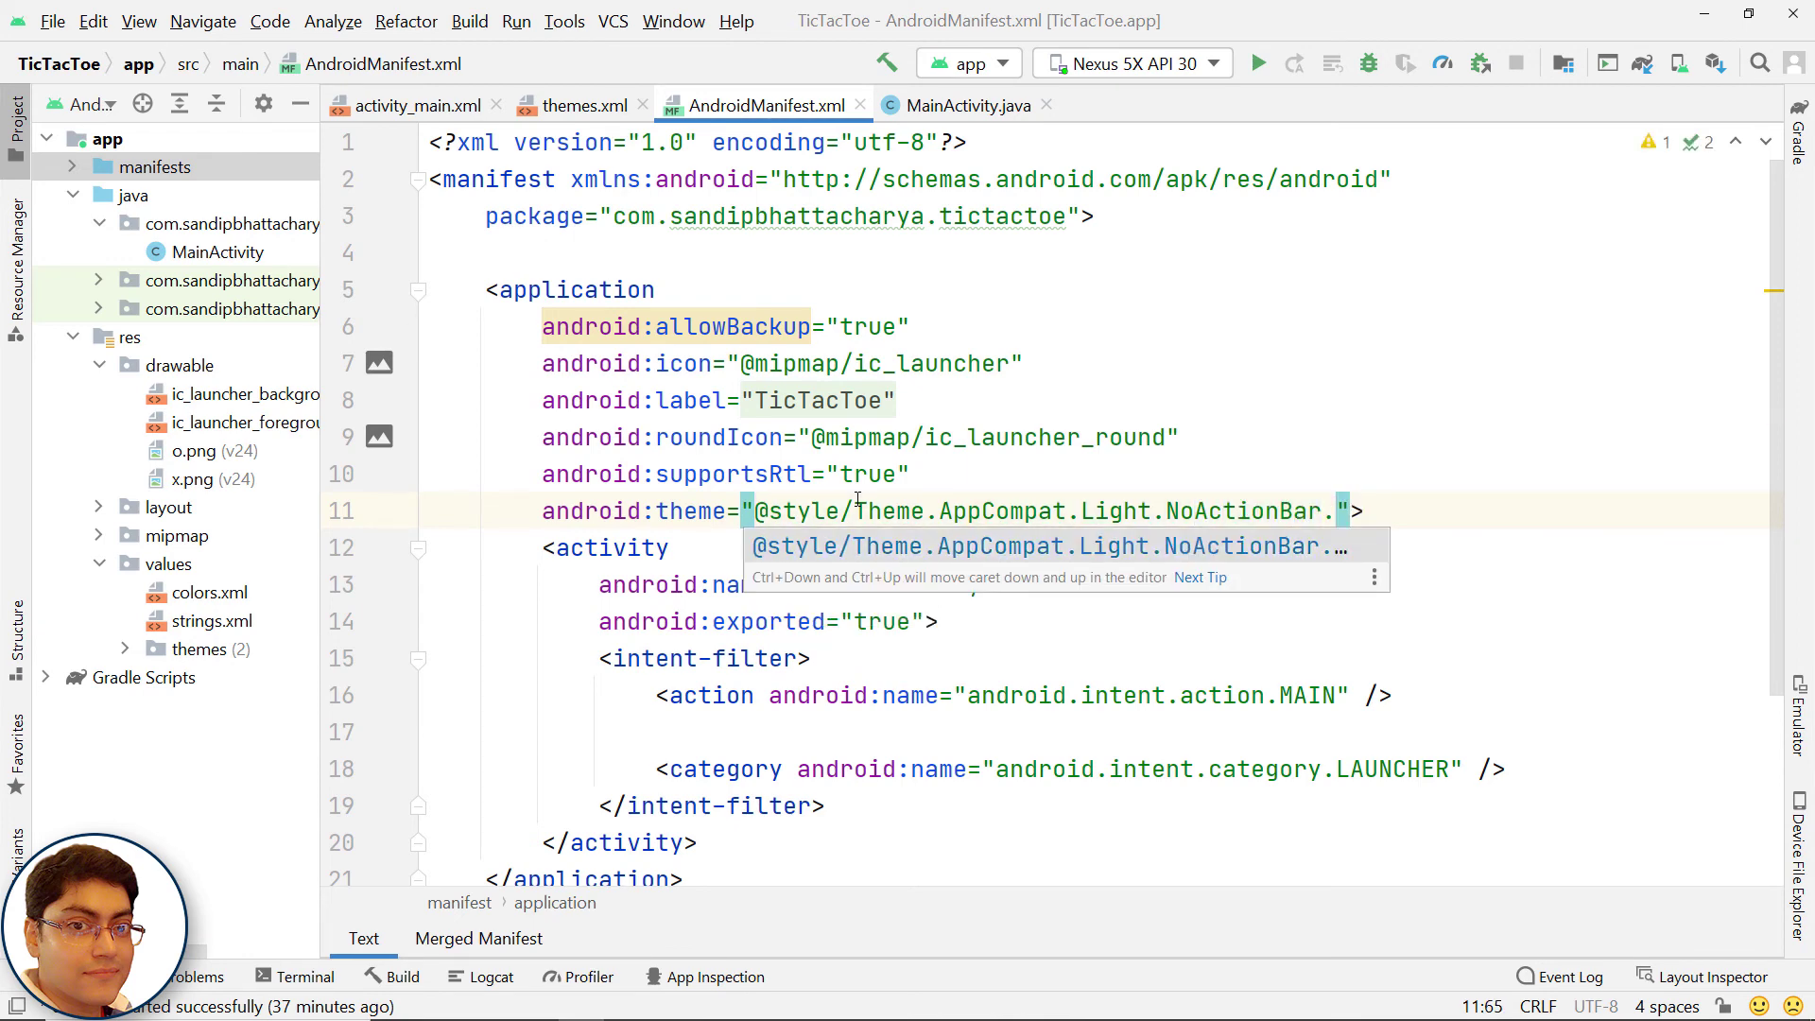
{"action": "type", "text": "FullSc"}
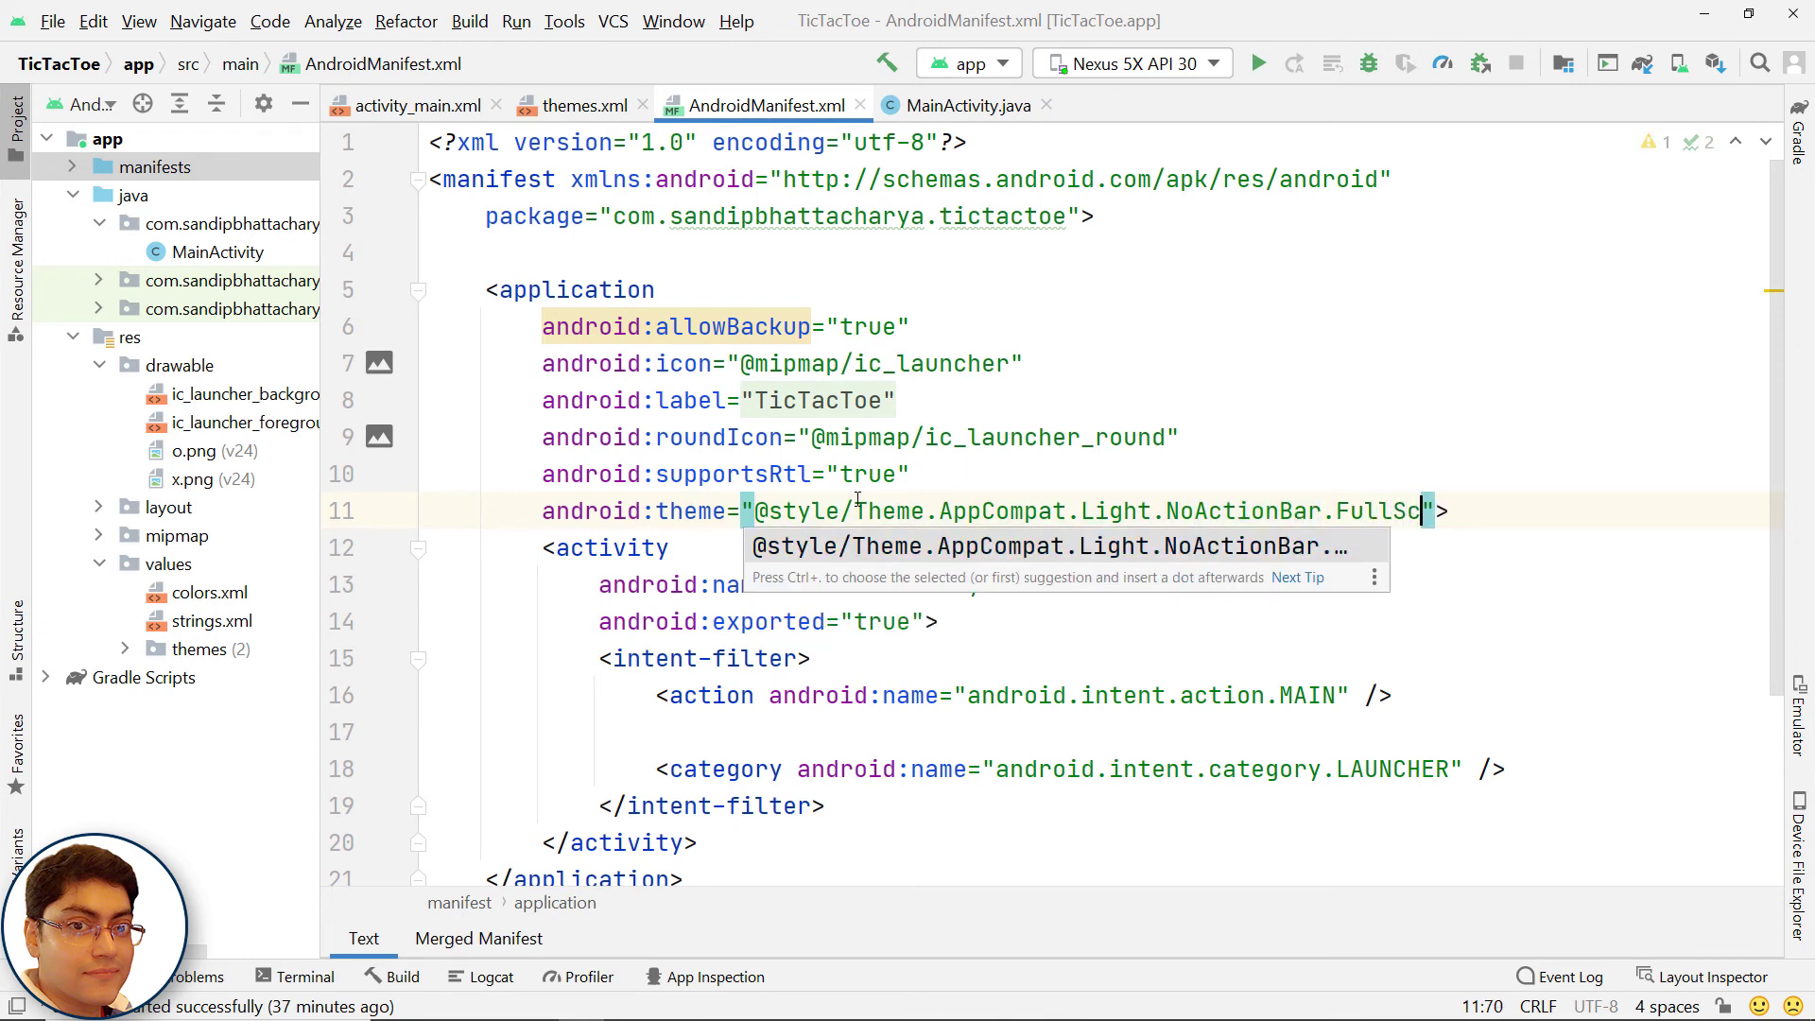
{"action": "type", "text": "reen"}
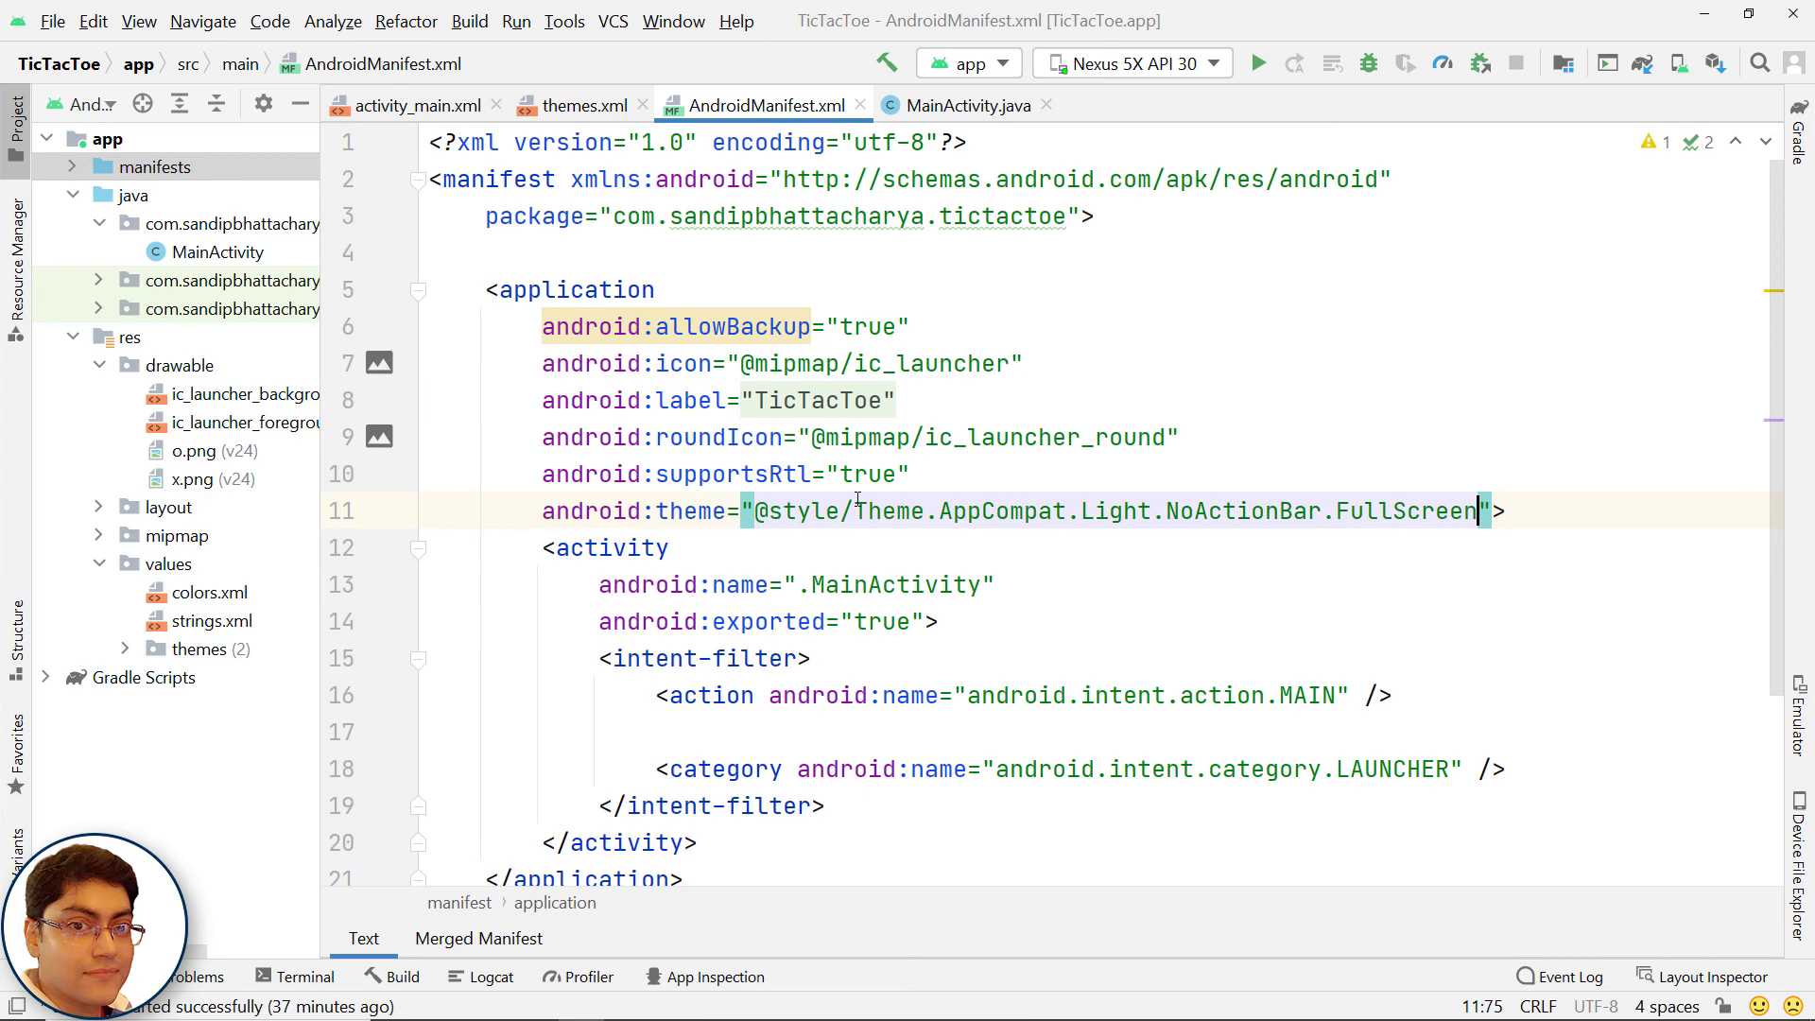